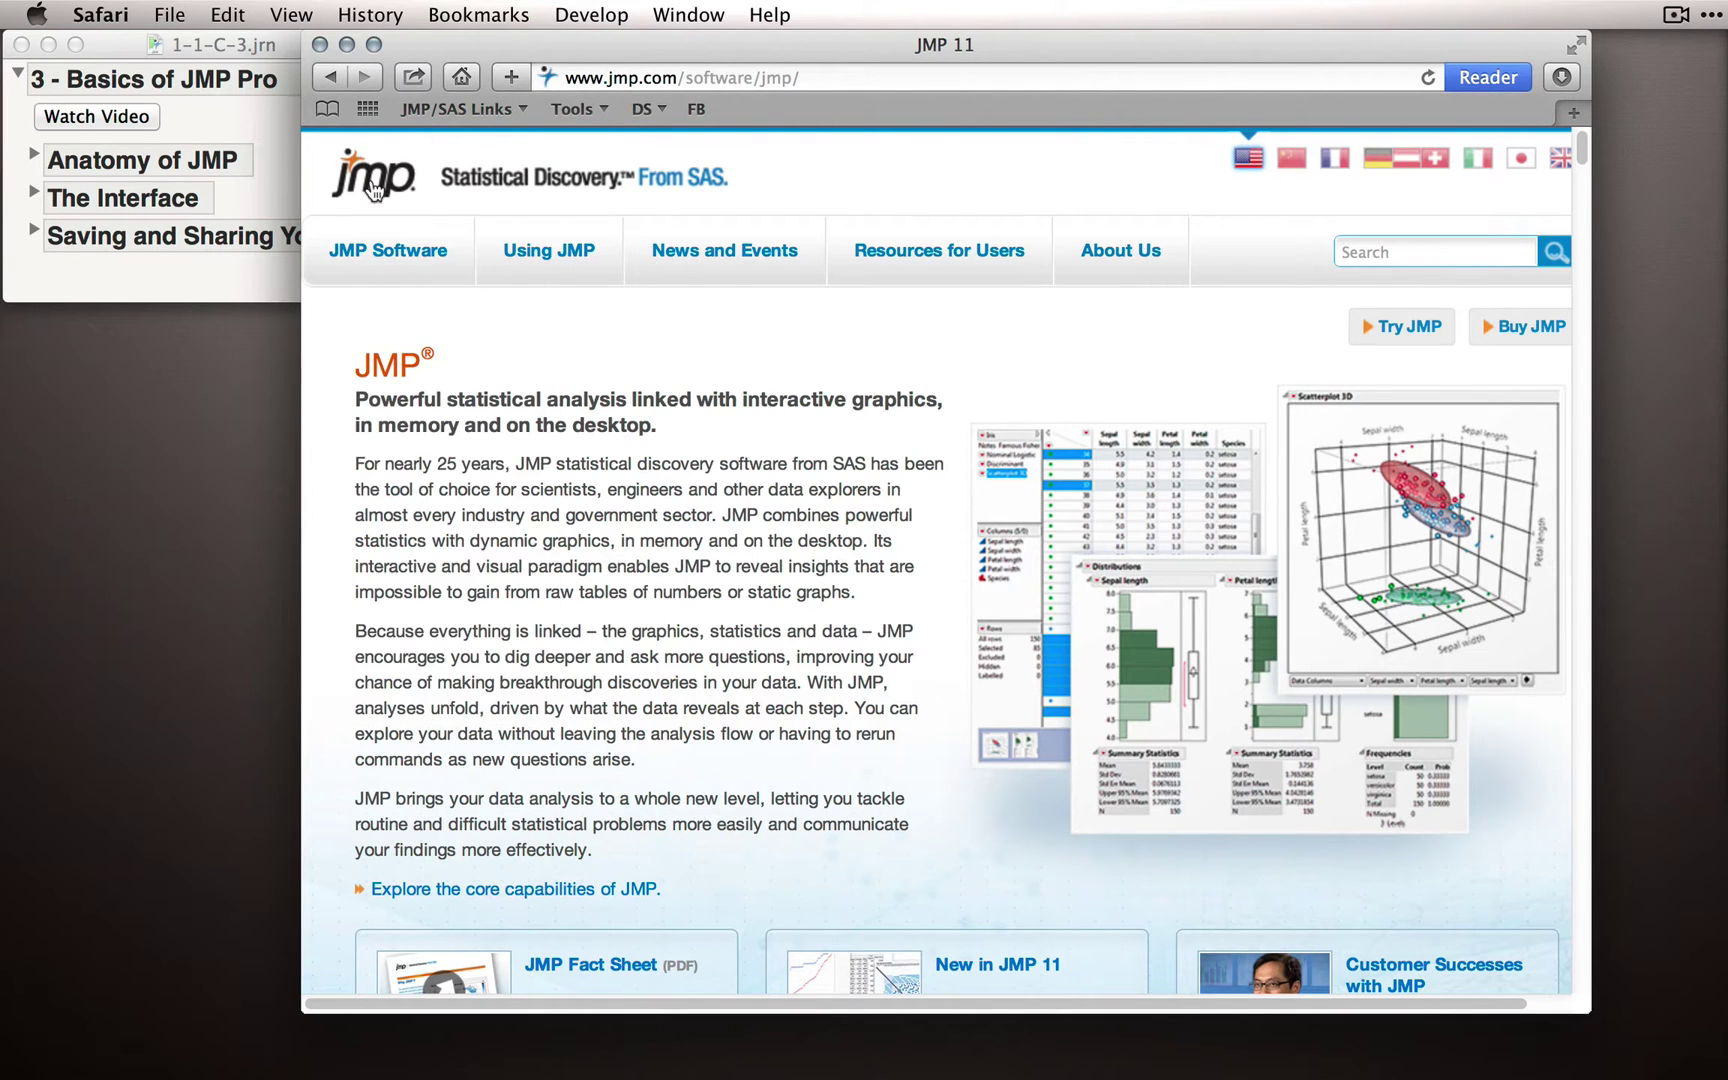
Step: Minimize the Safari window showing the JMP 11 software page
click(348, 45)
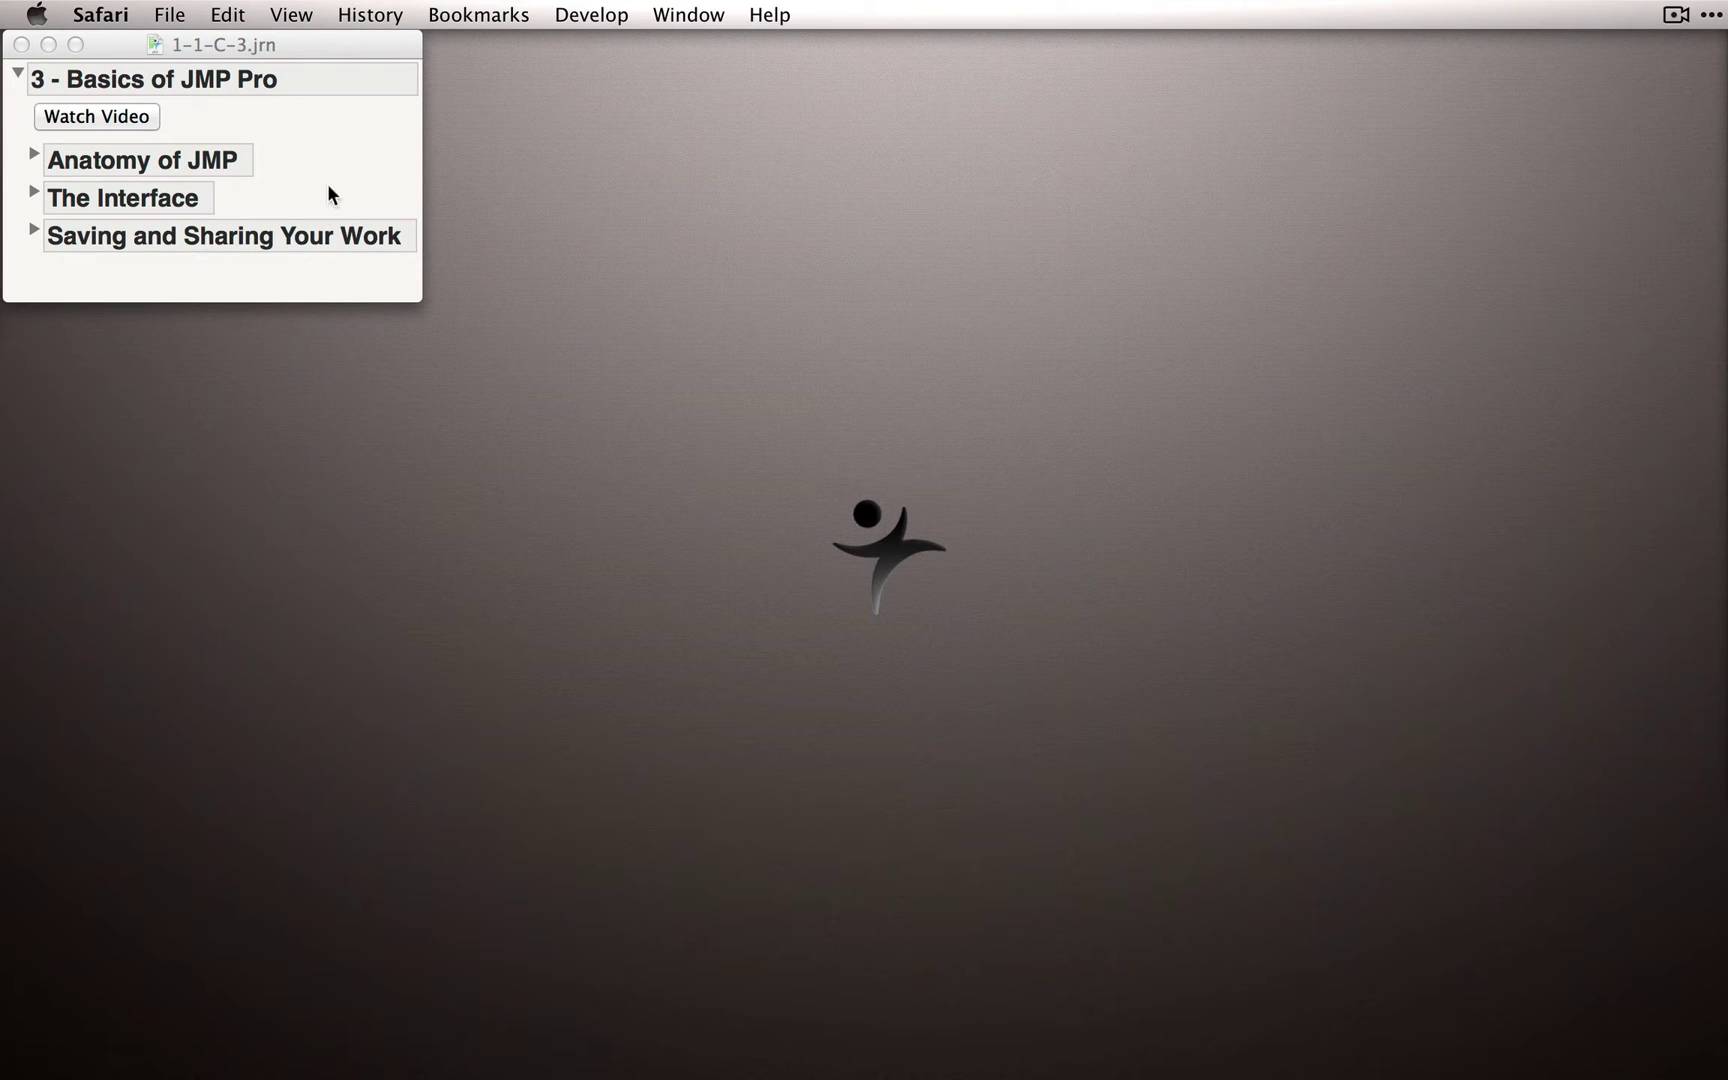
Step: Bring the 1-1-C-3.jrn Basics of JMP Pro journal to the front
click(301, 139)
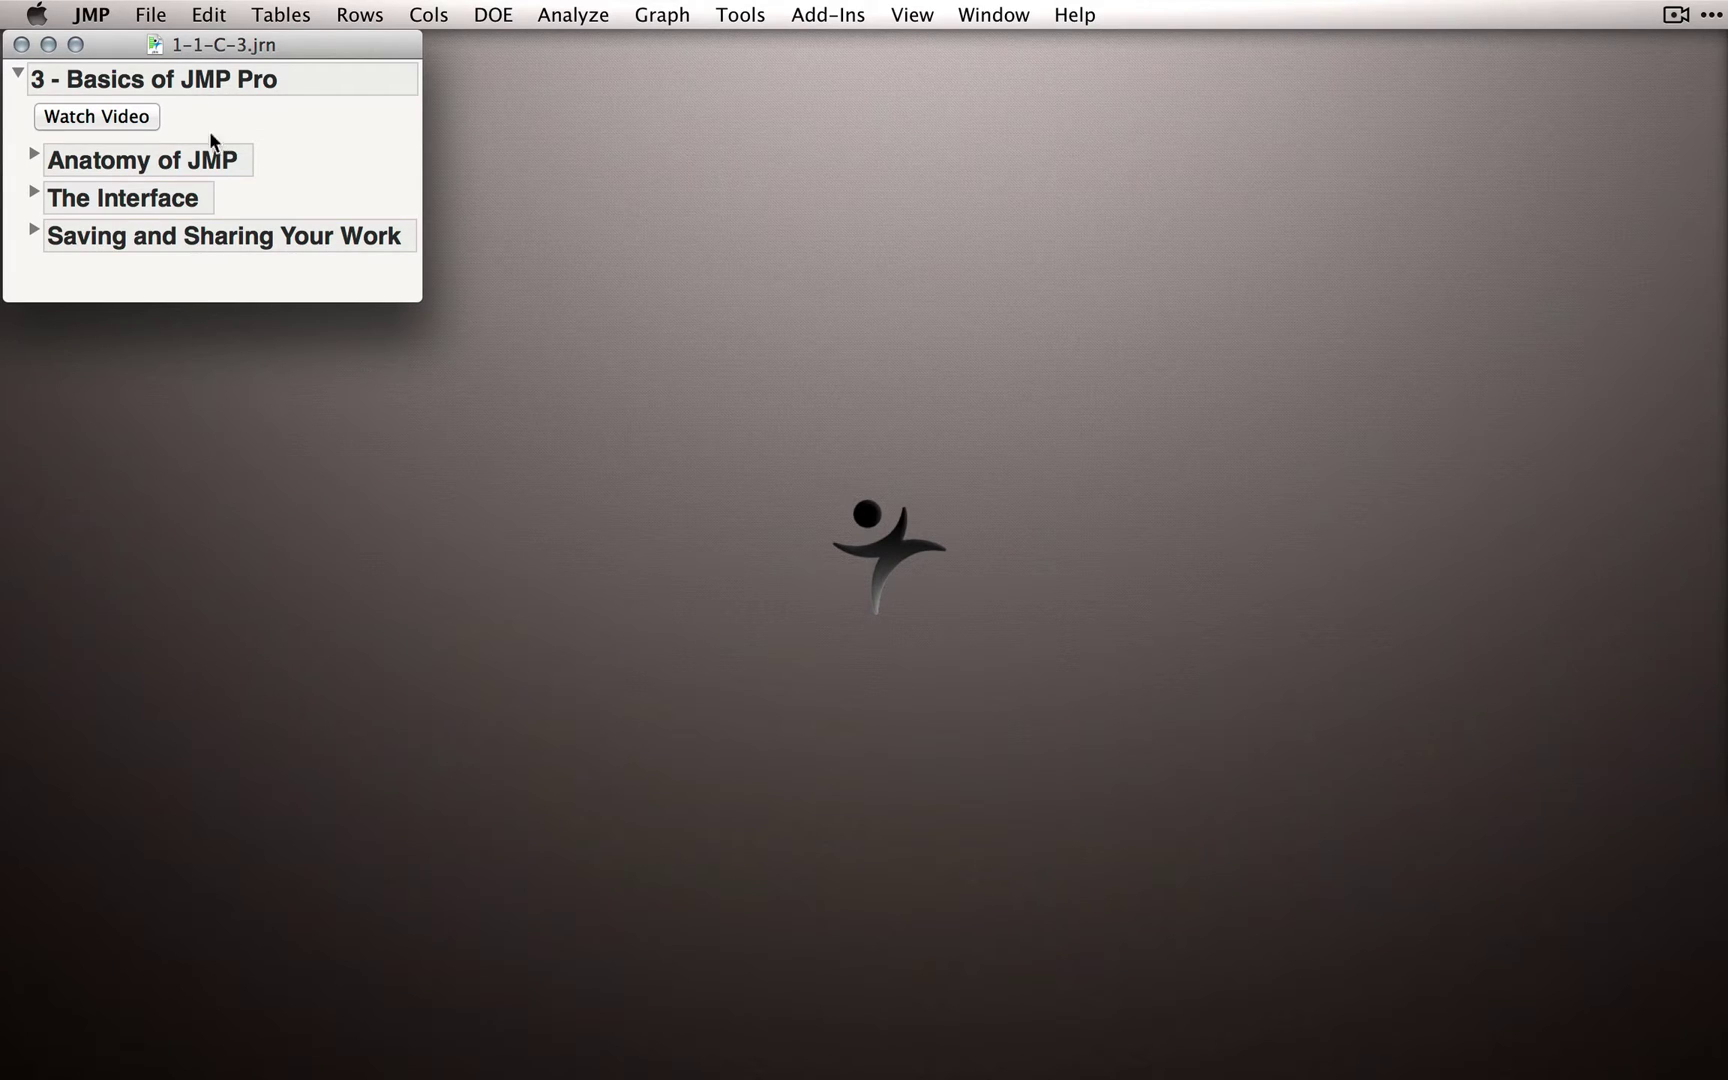
Step: Expand Anatomy of JMP, open Restaurant Tips, and browse the Sample Data directory before closing it
click(34, 156)
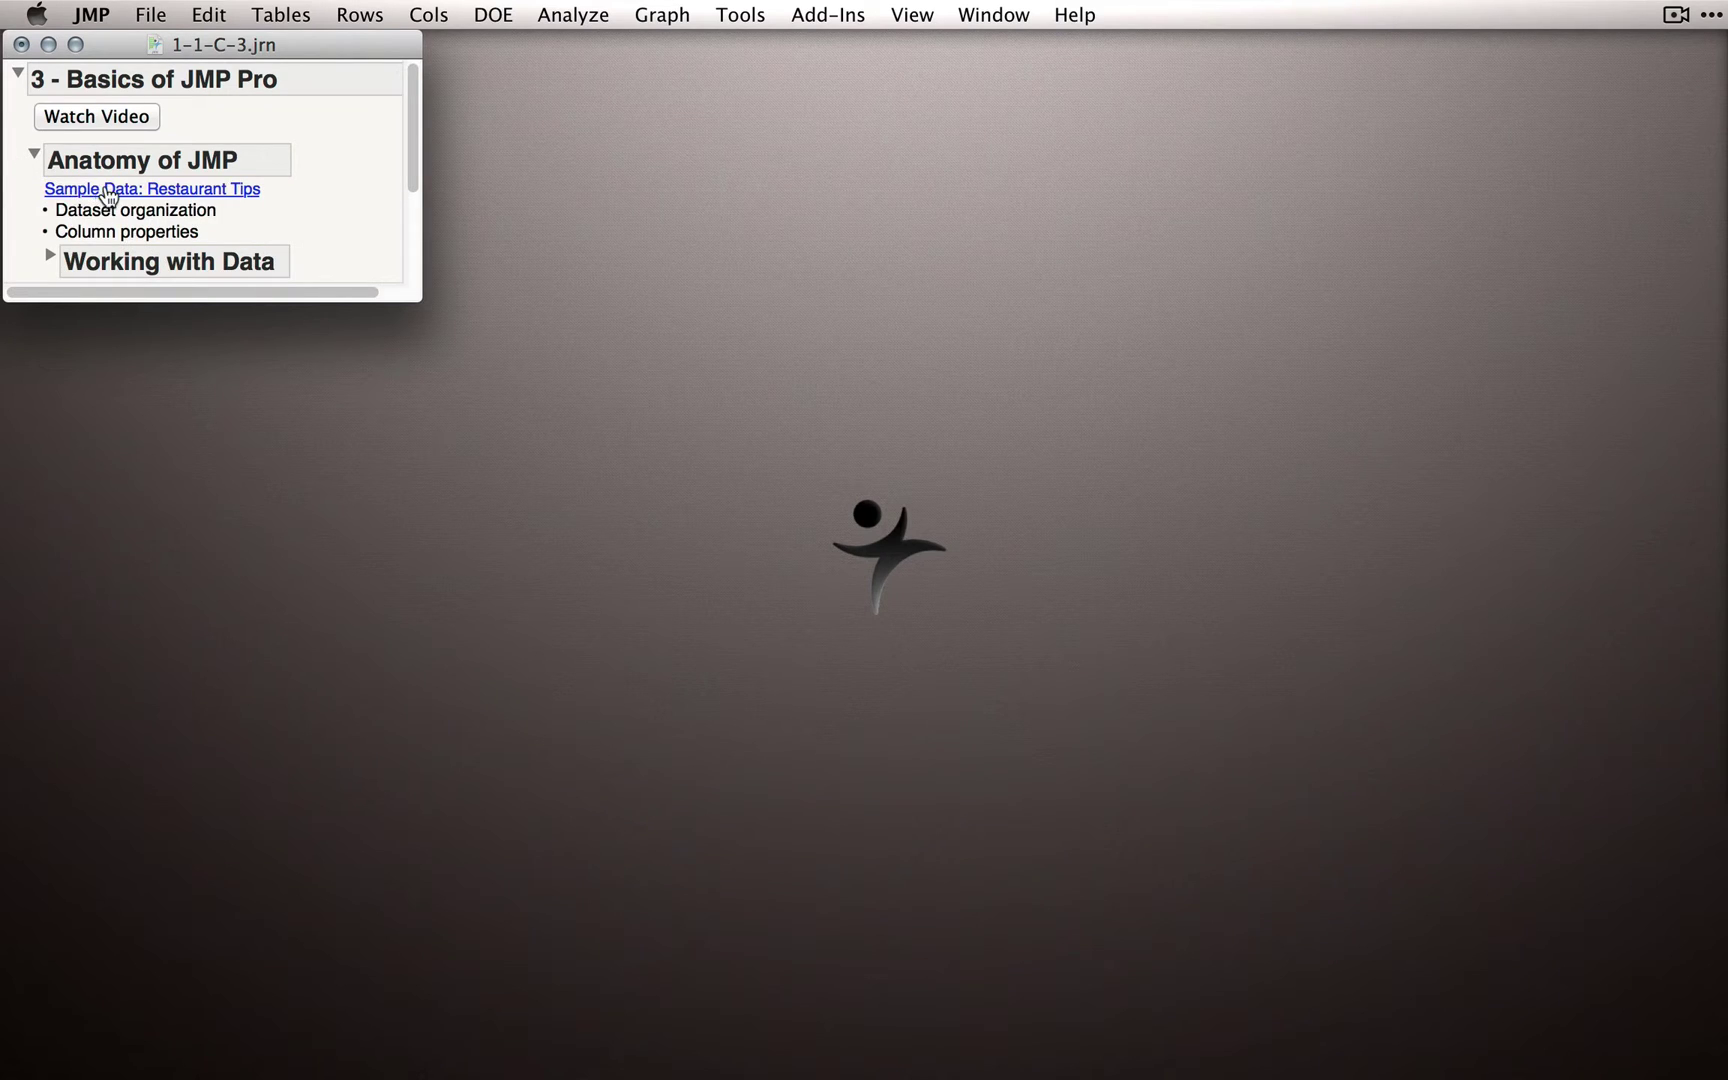
click(155, 190)
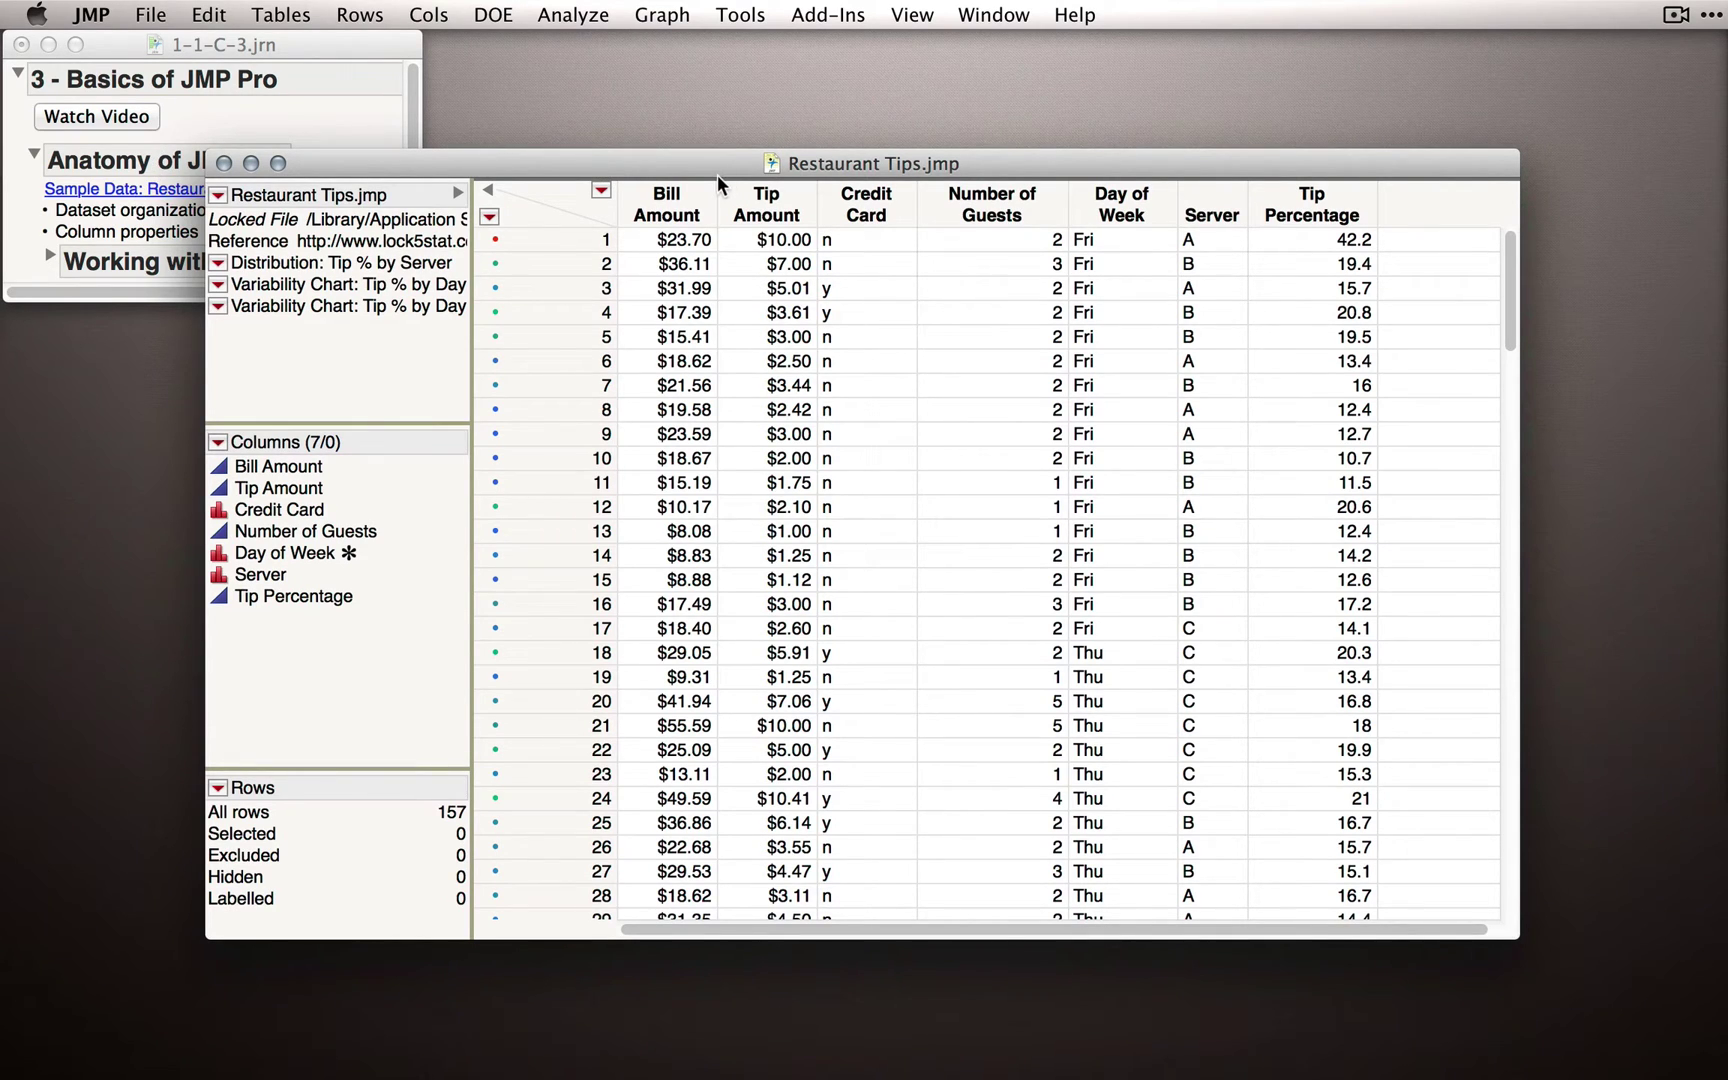
click(1077, 15)
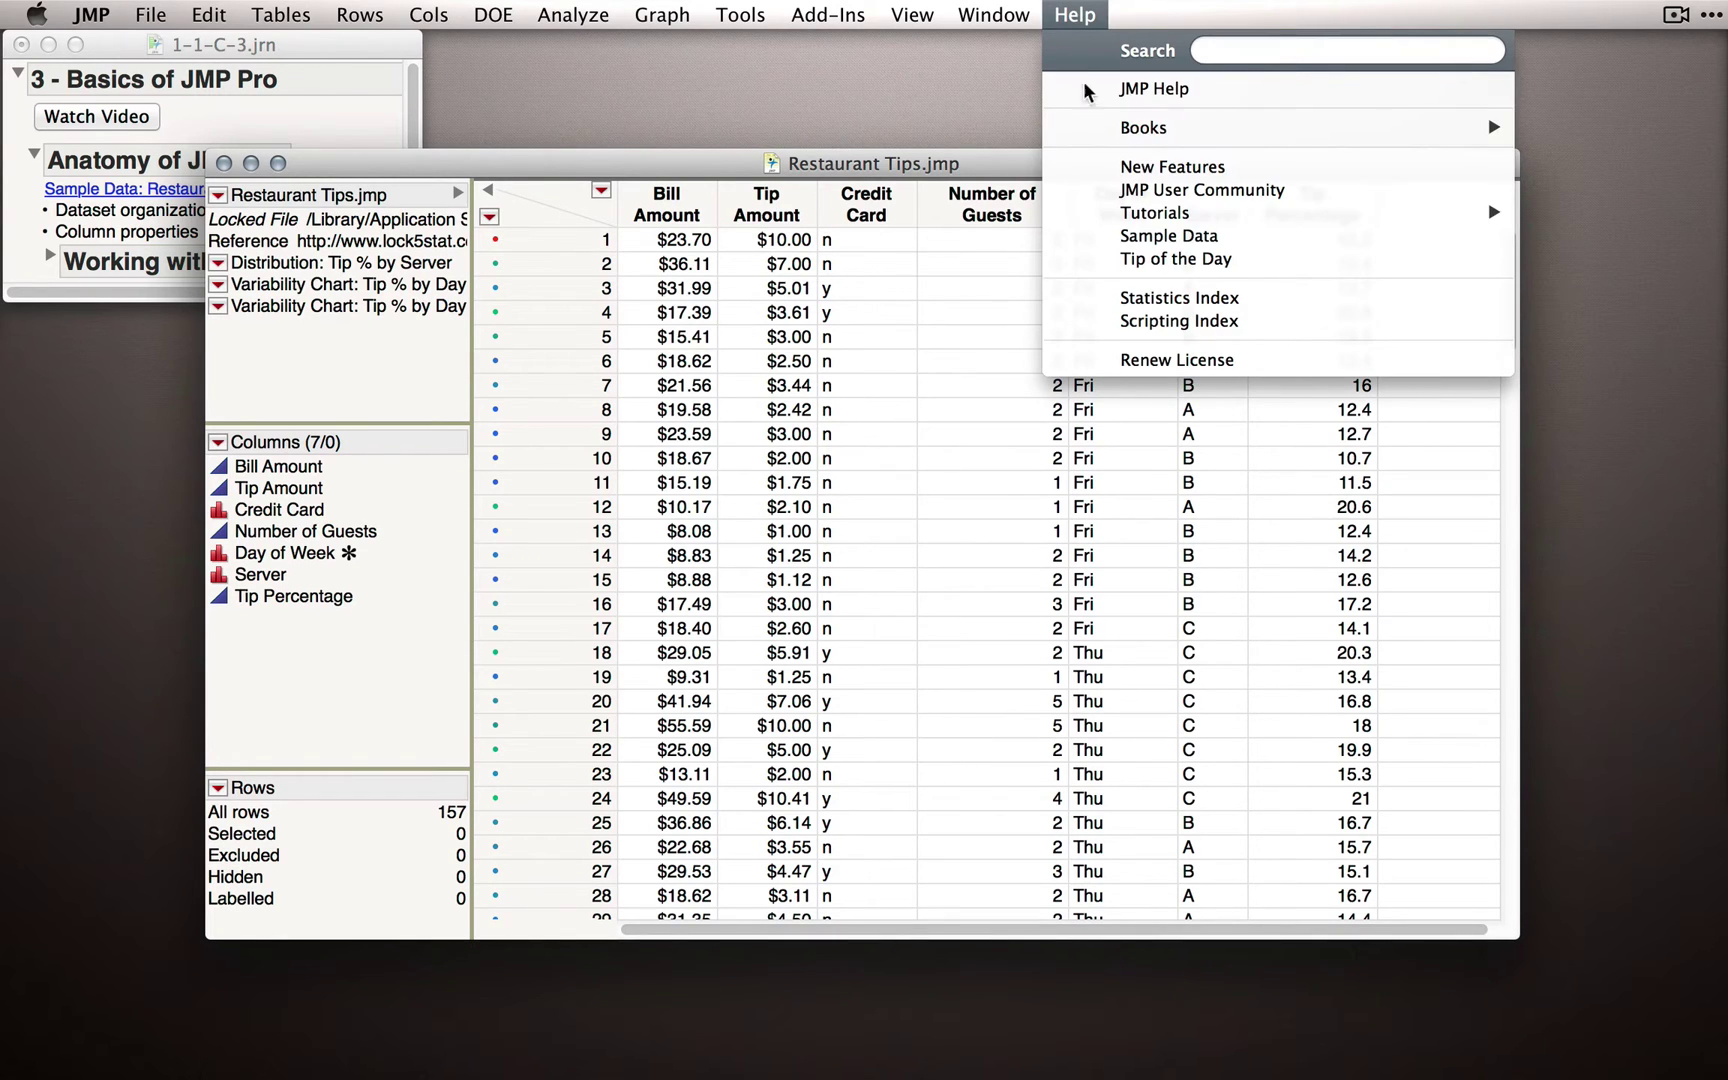
click(1160, 240)
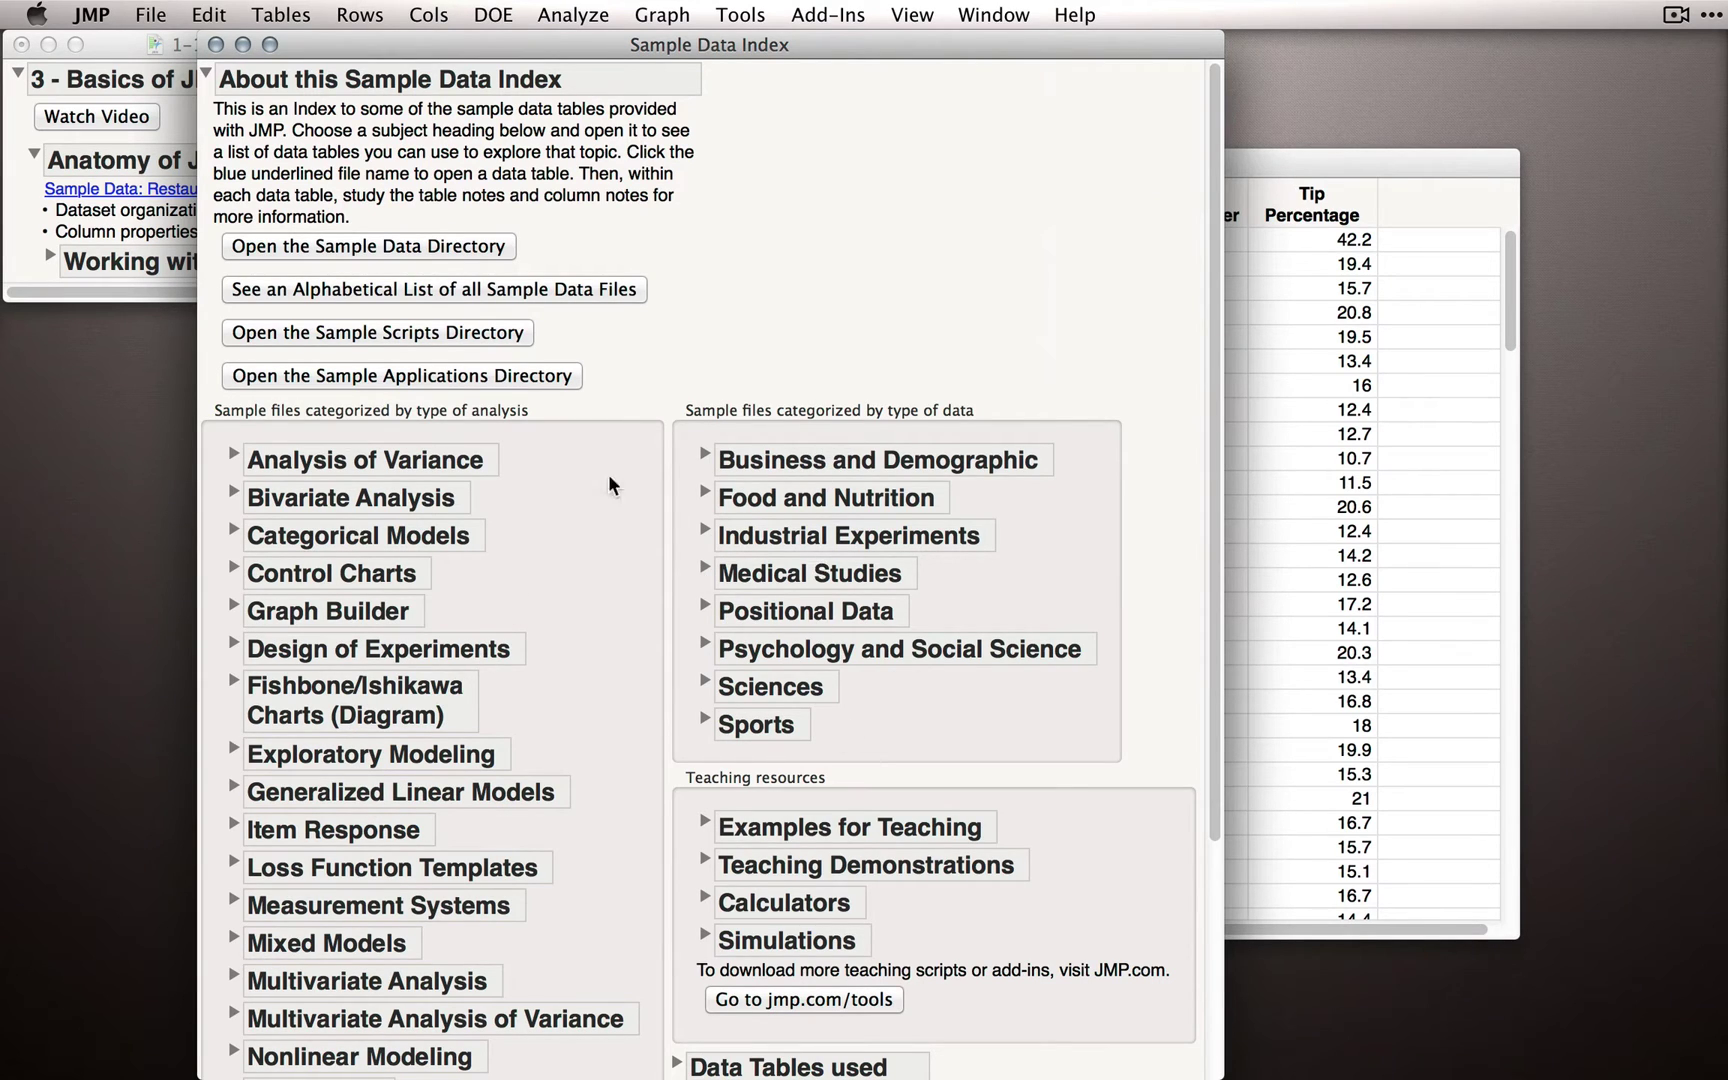
click(280, 248)
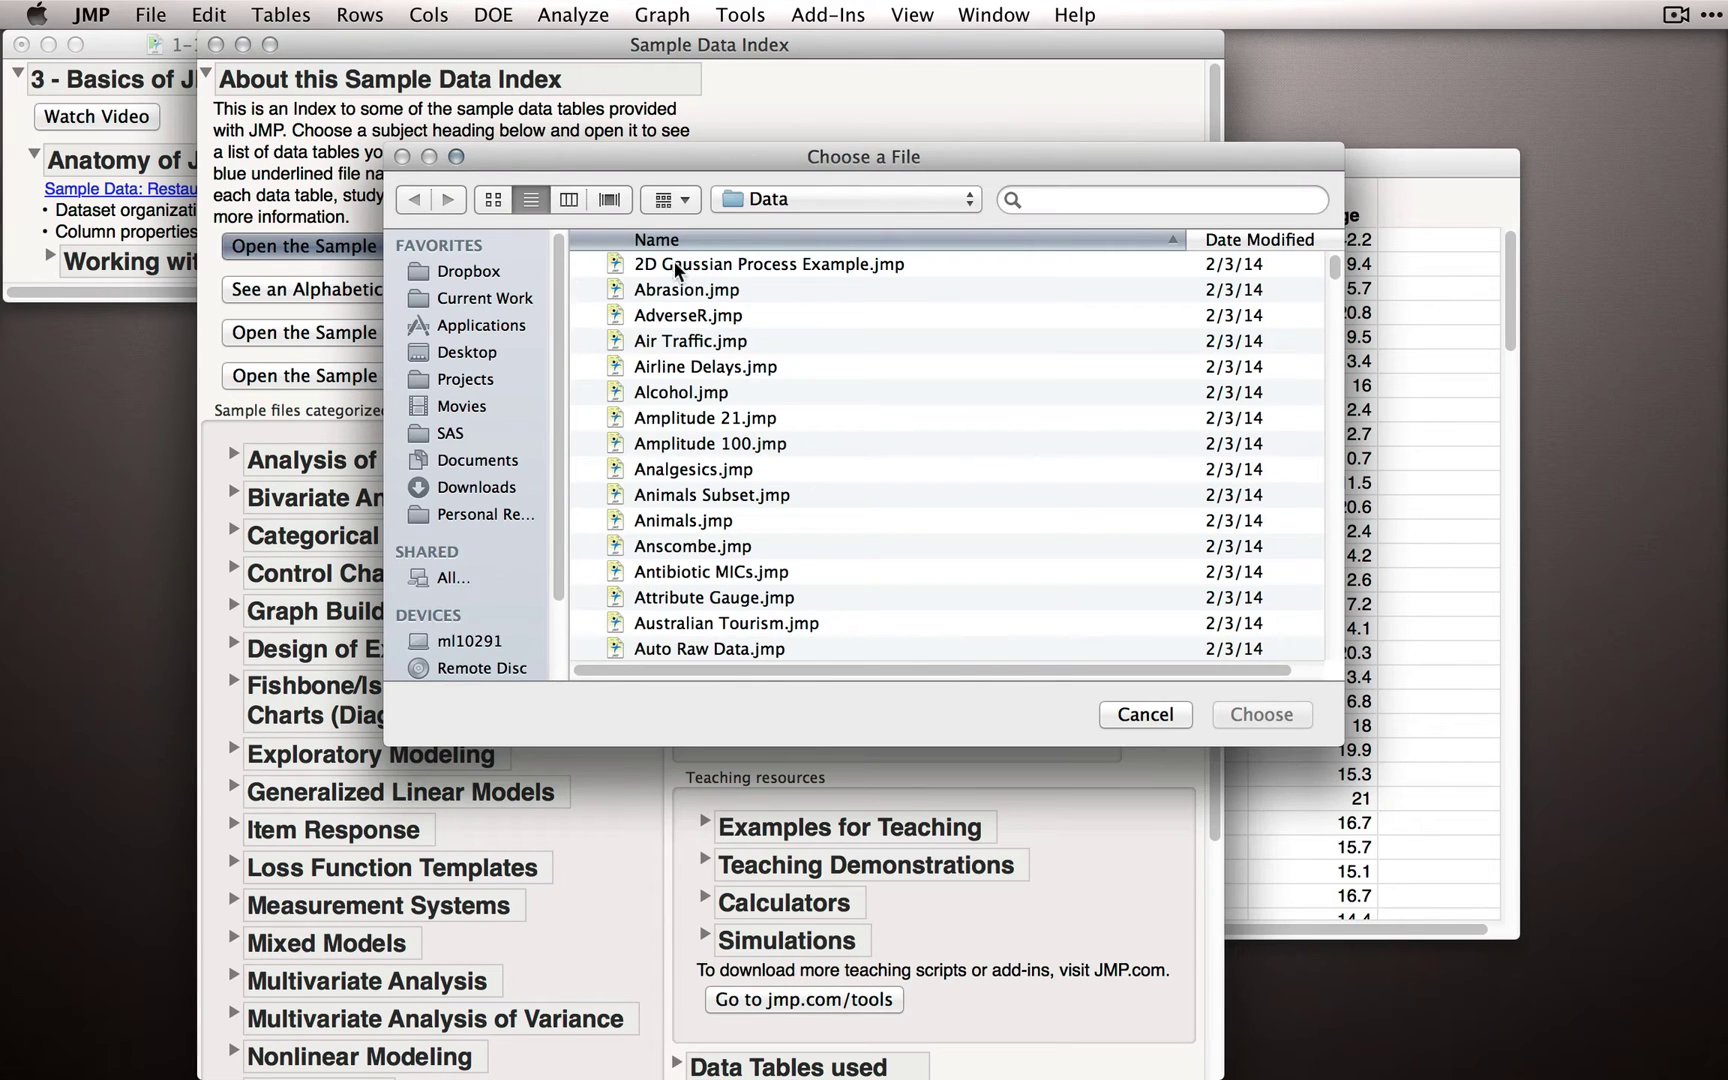
click(1145, 714)
click(216, 45)
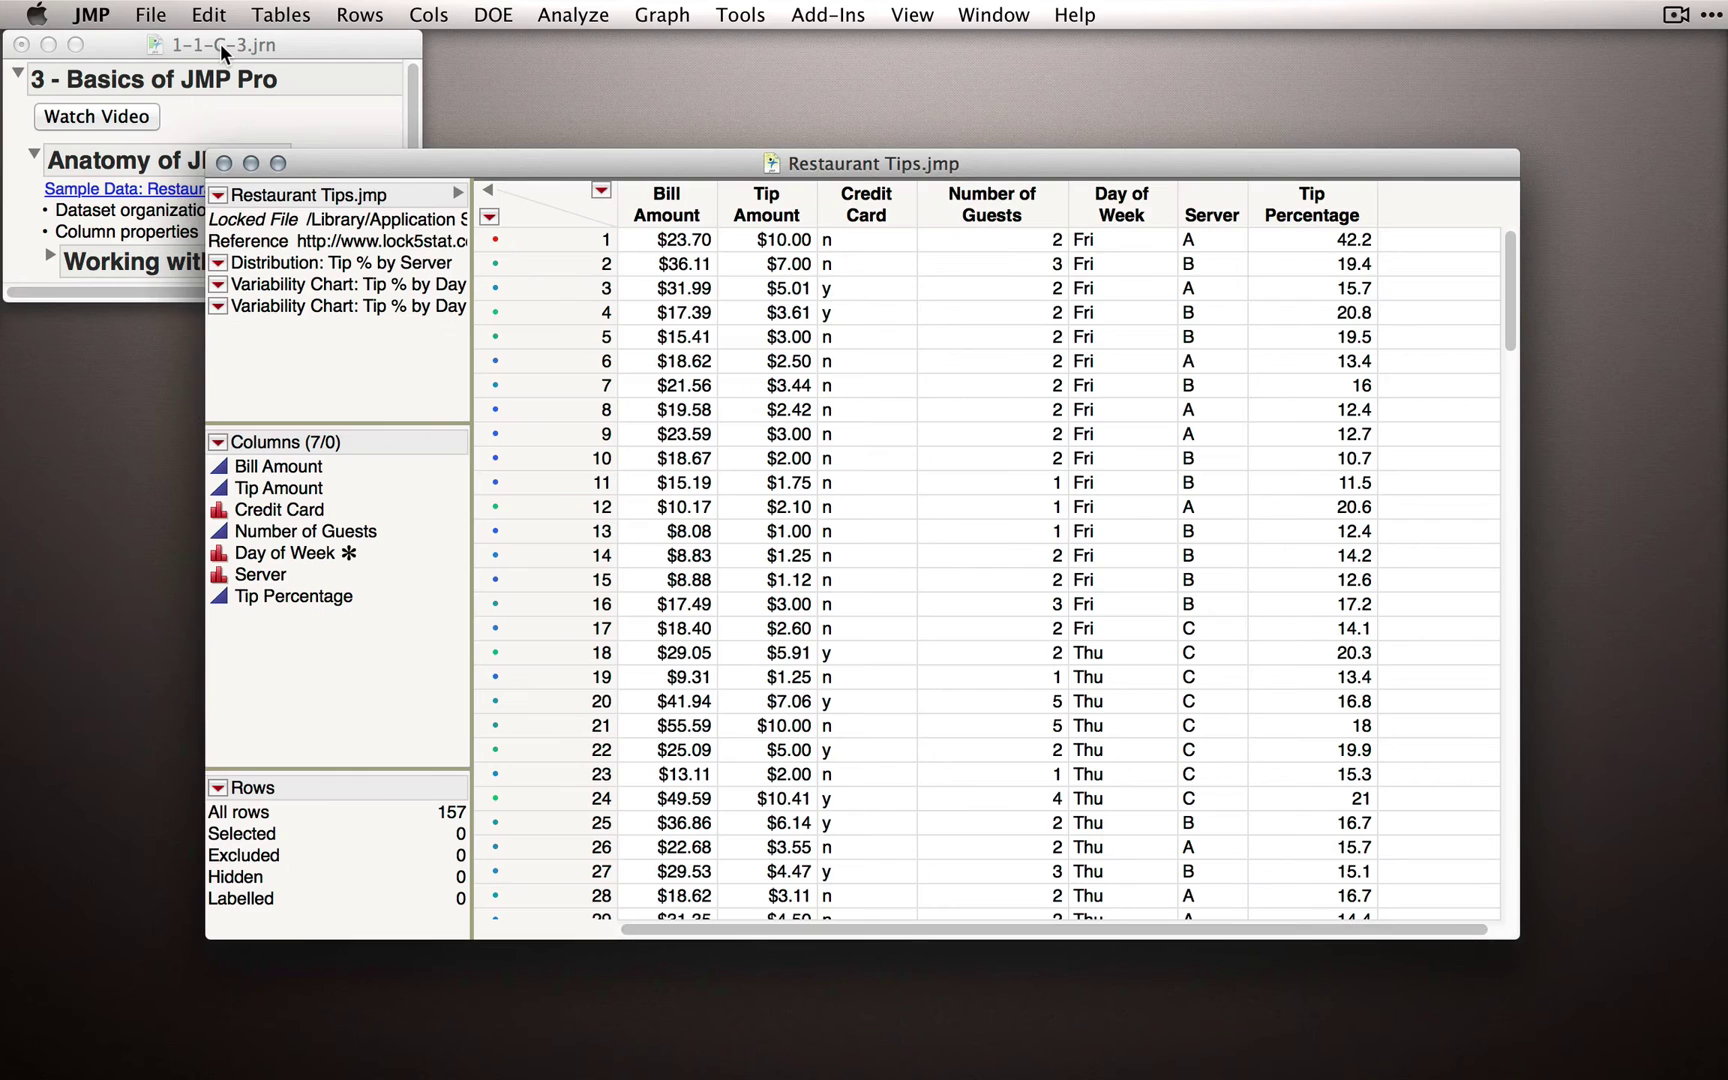
drag(497, 163, 517, 159)
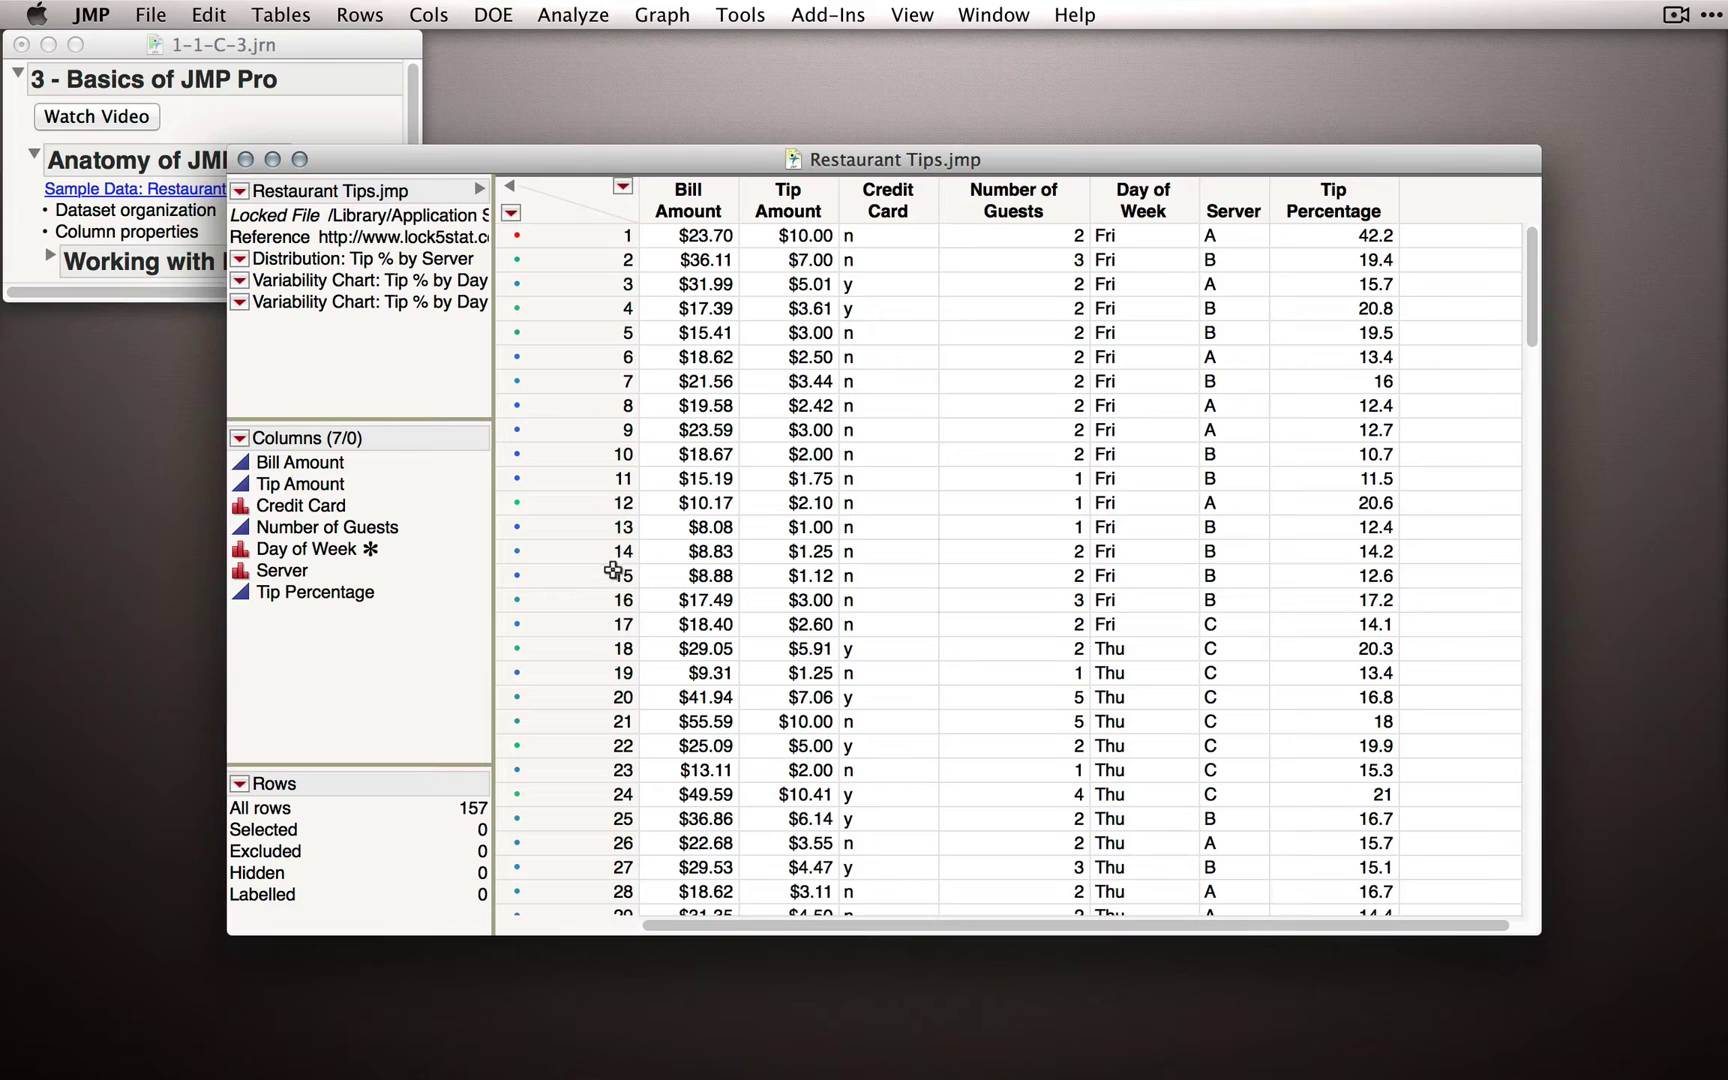
click(594, 237)
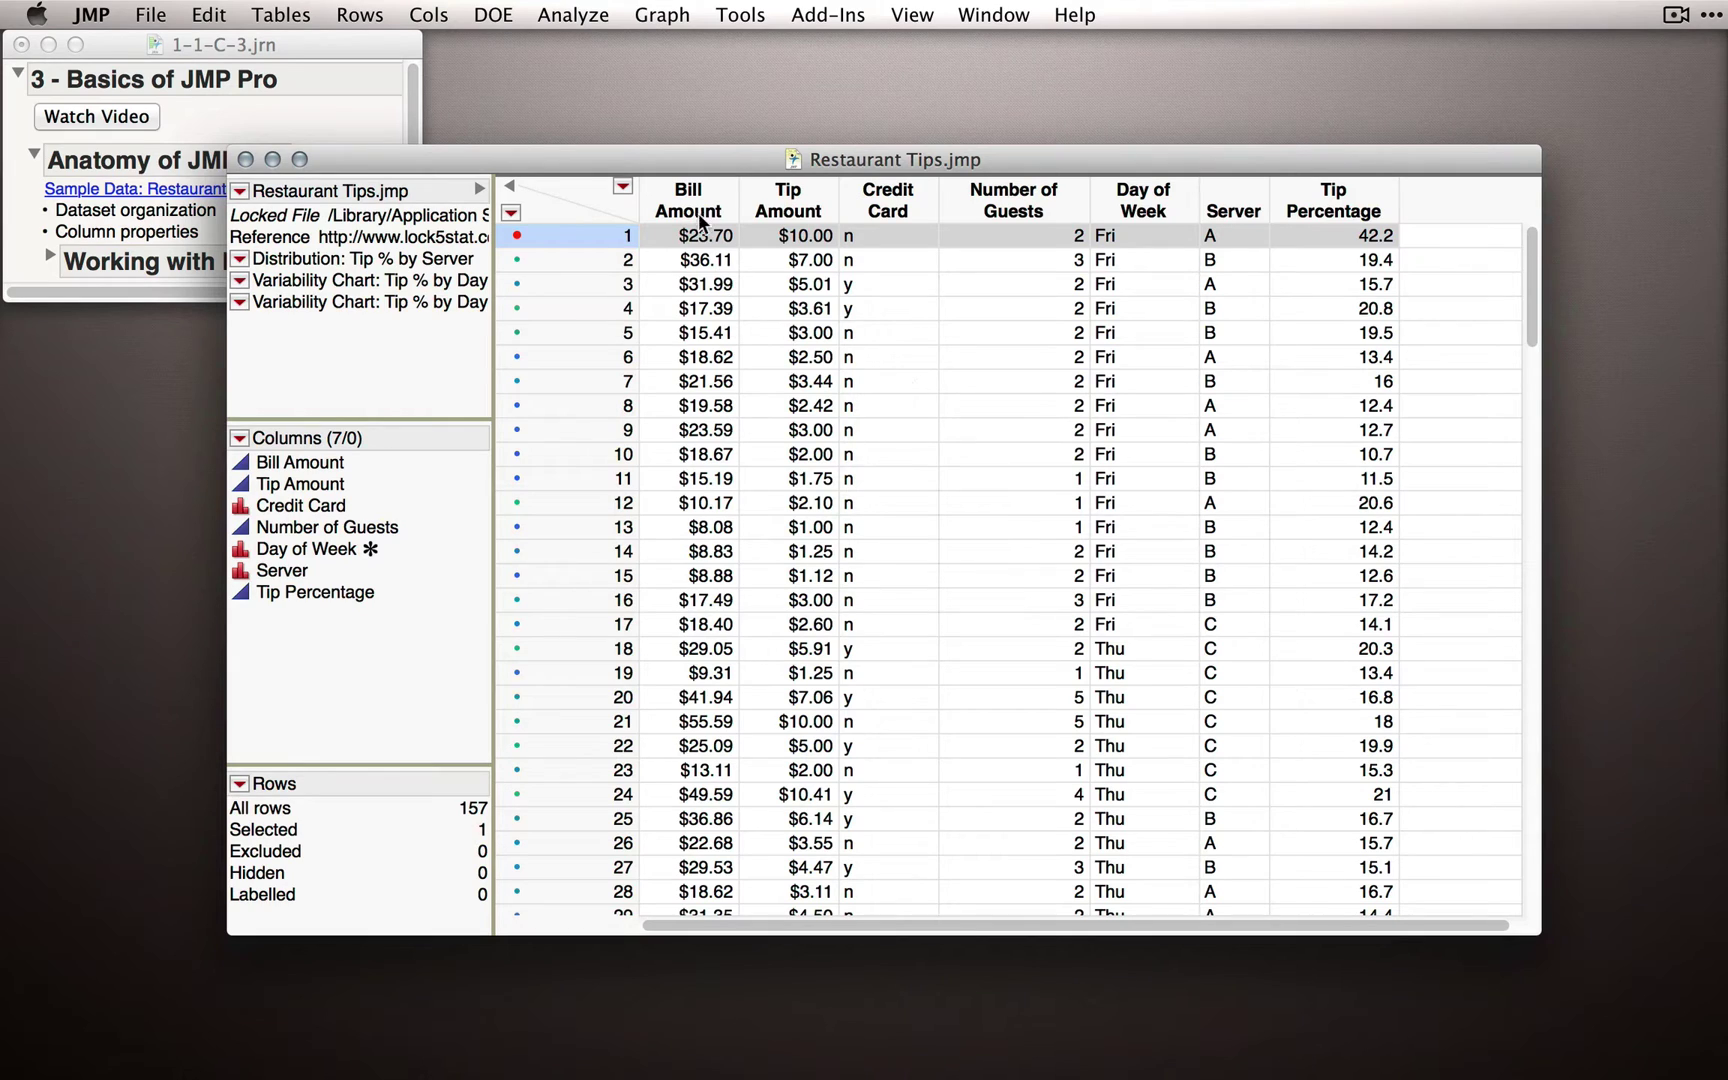
scroll(705, 538, down, 15)
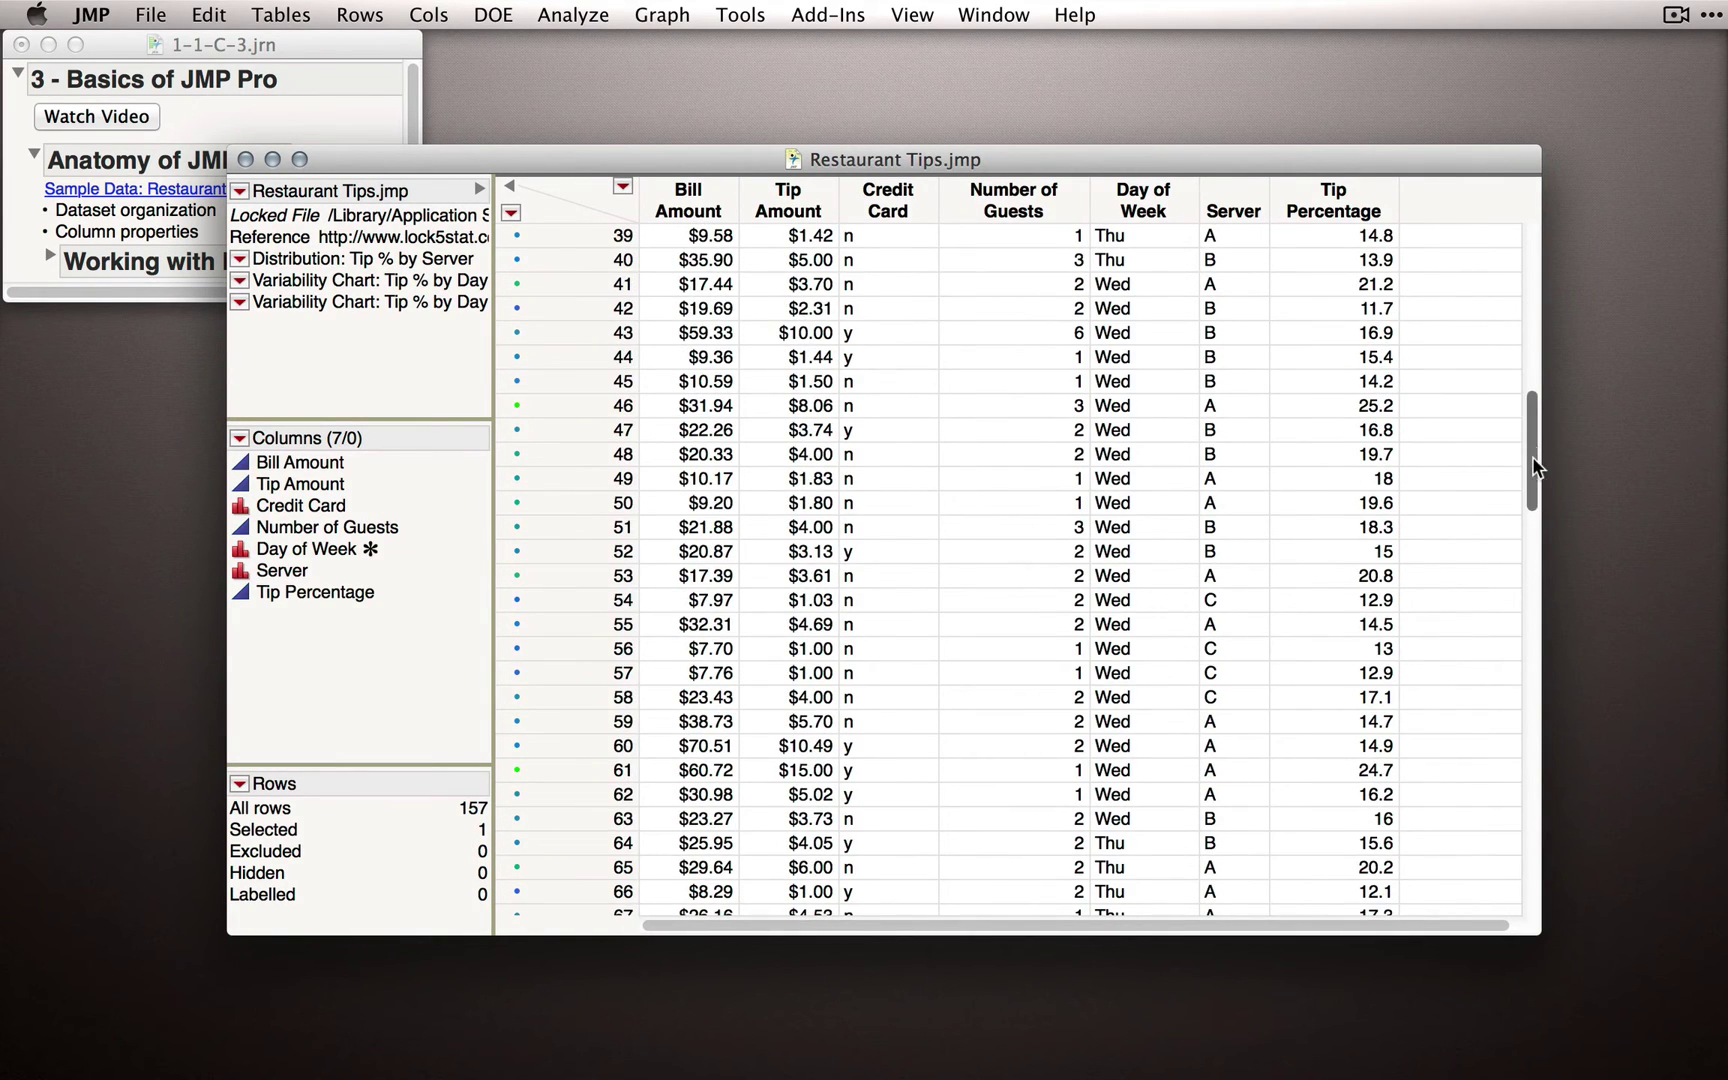
drag(1533, 455, 1535, 890)
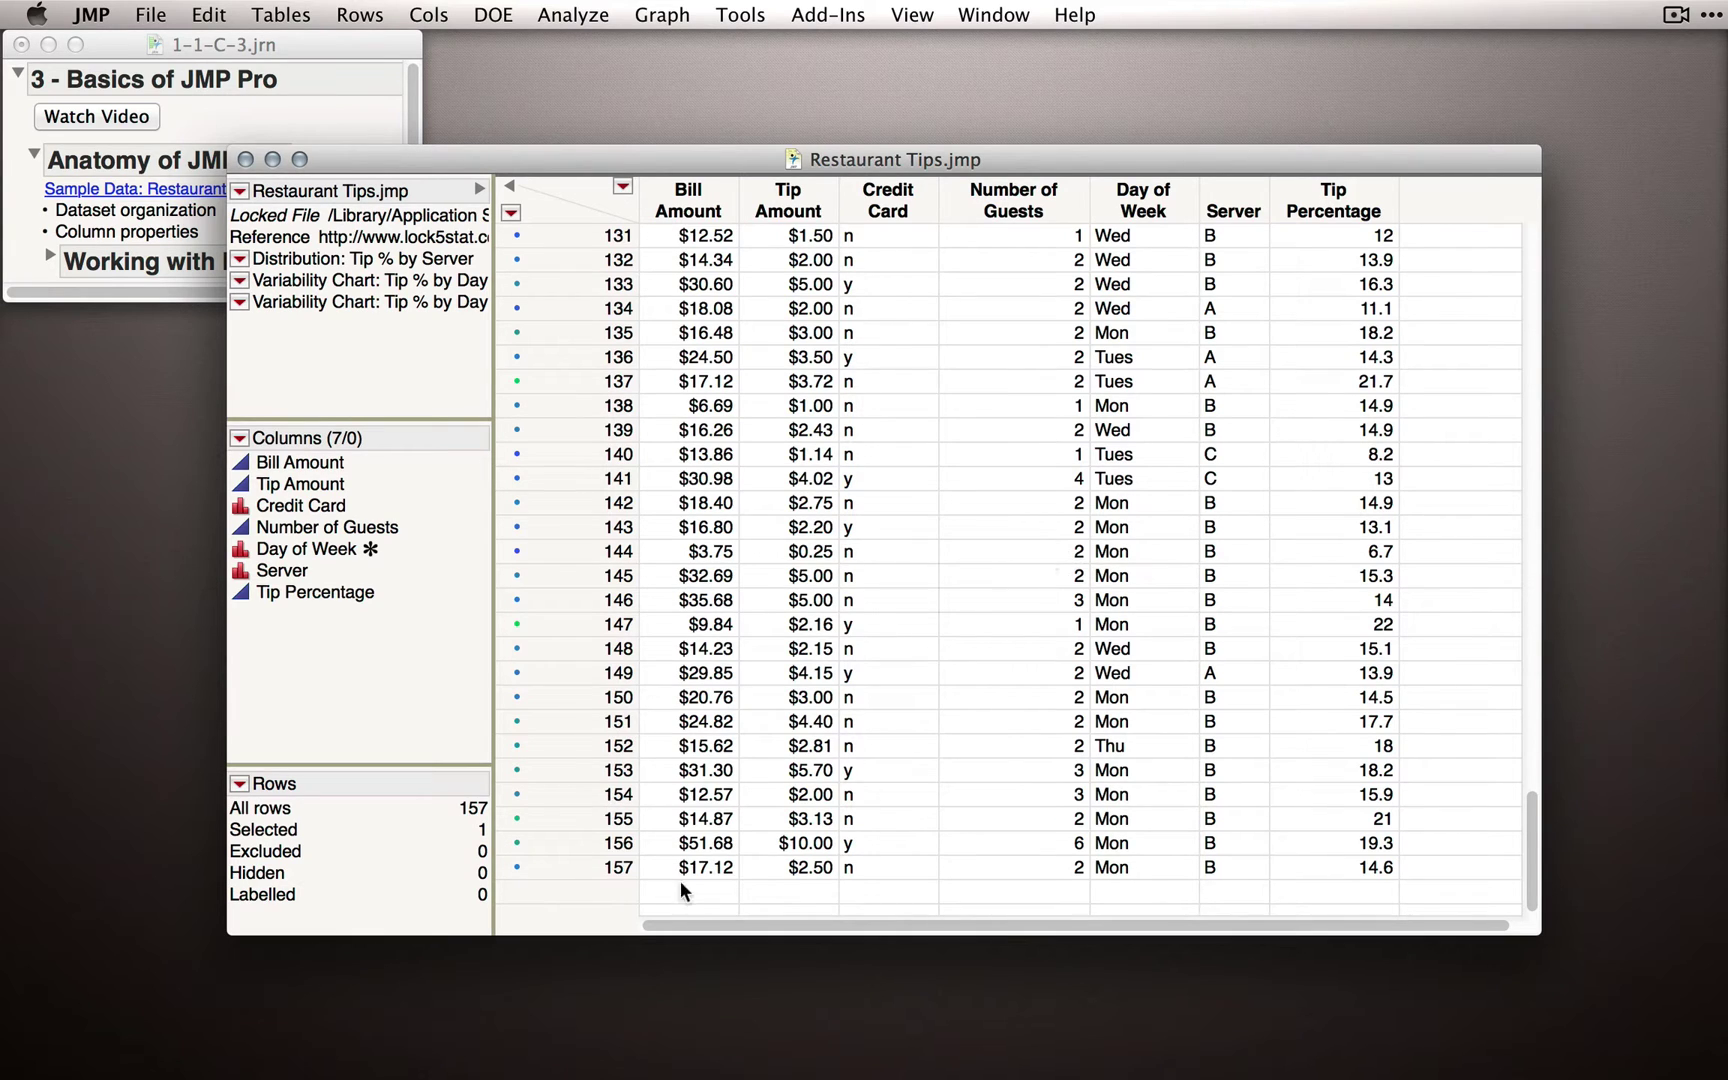
click(686, 199)
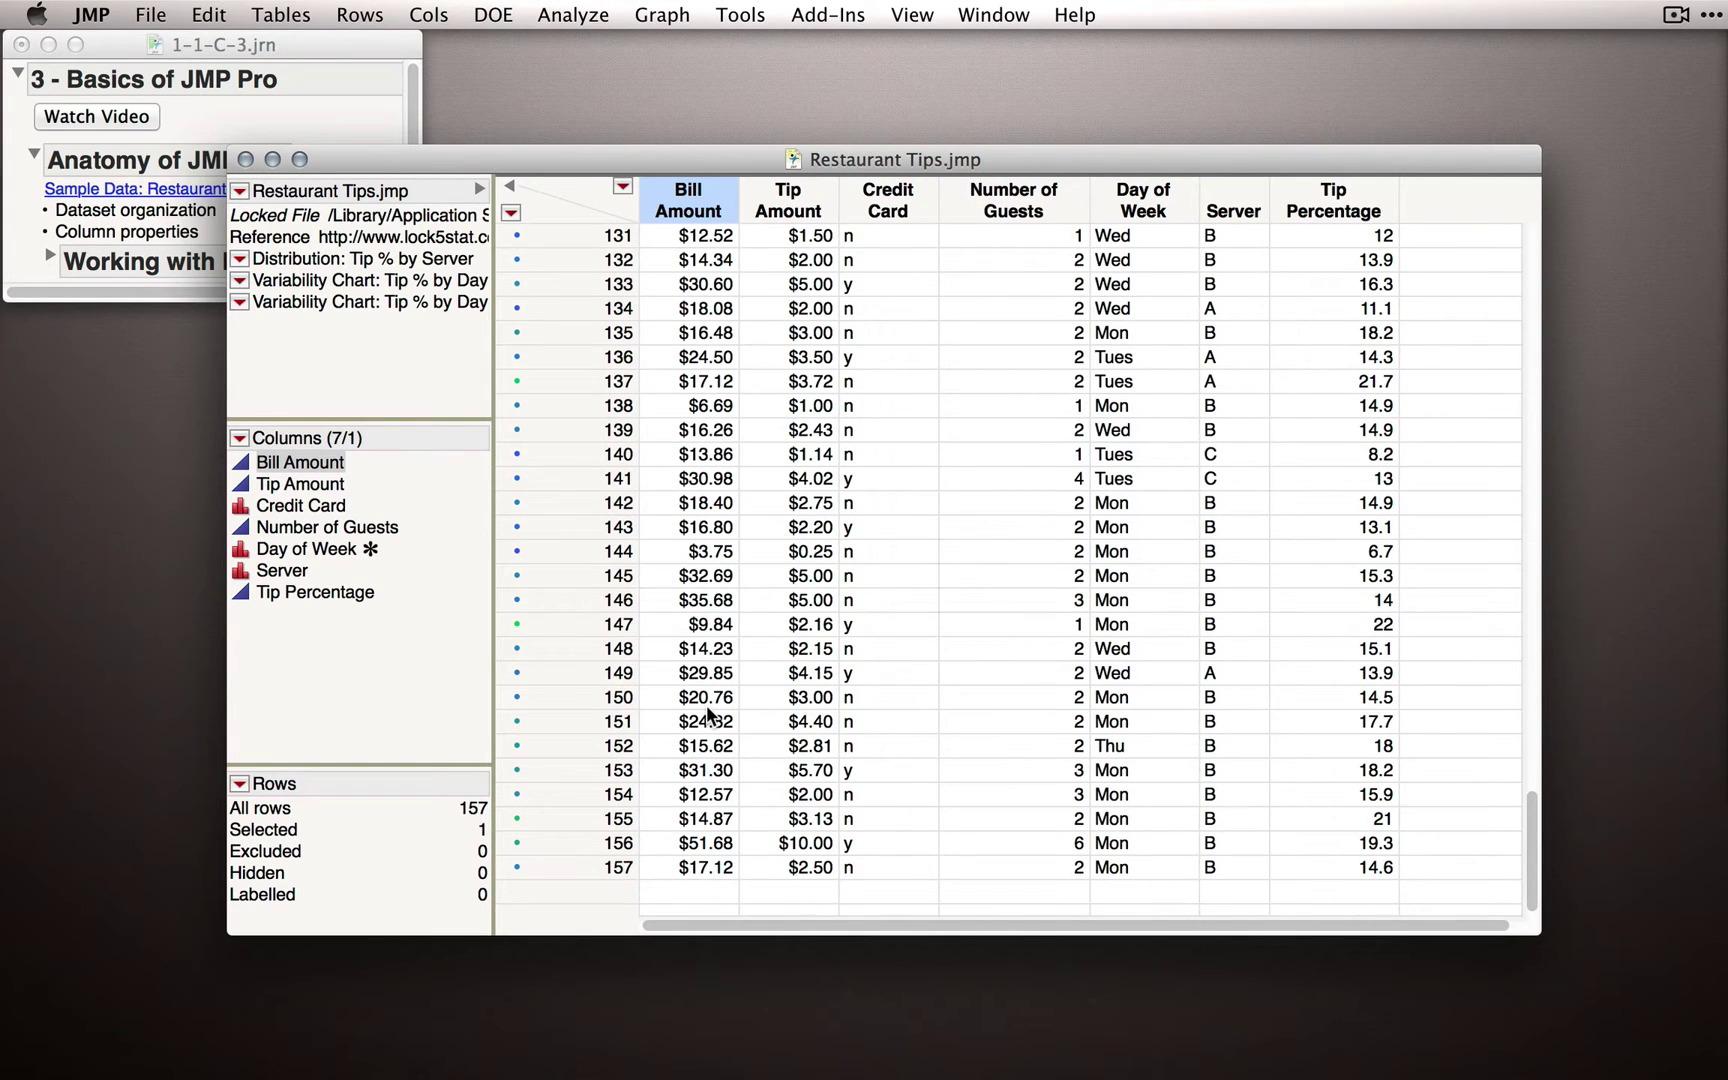
scroll(700, 700, up, 20)
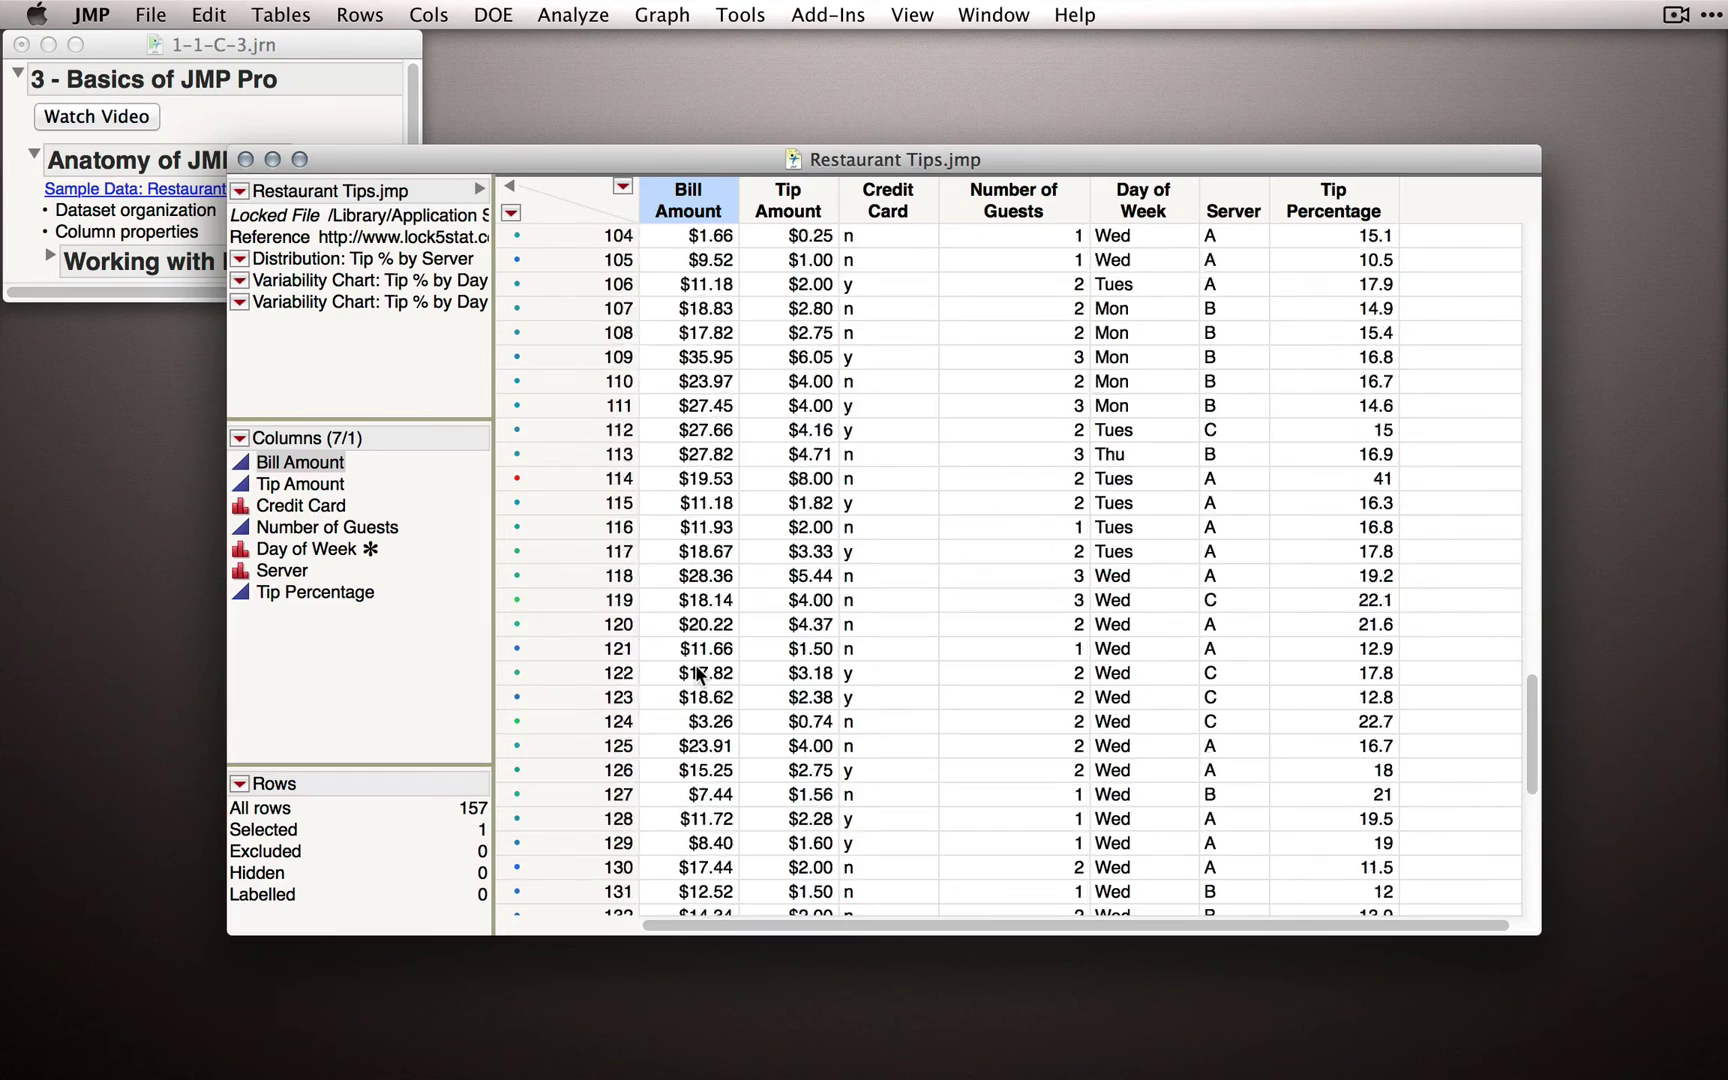
scroll(690, 668, up, 20)
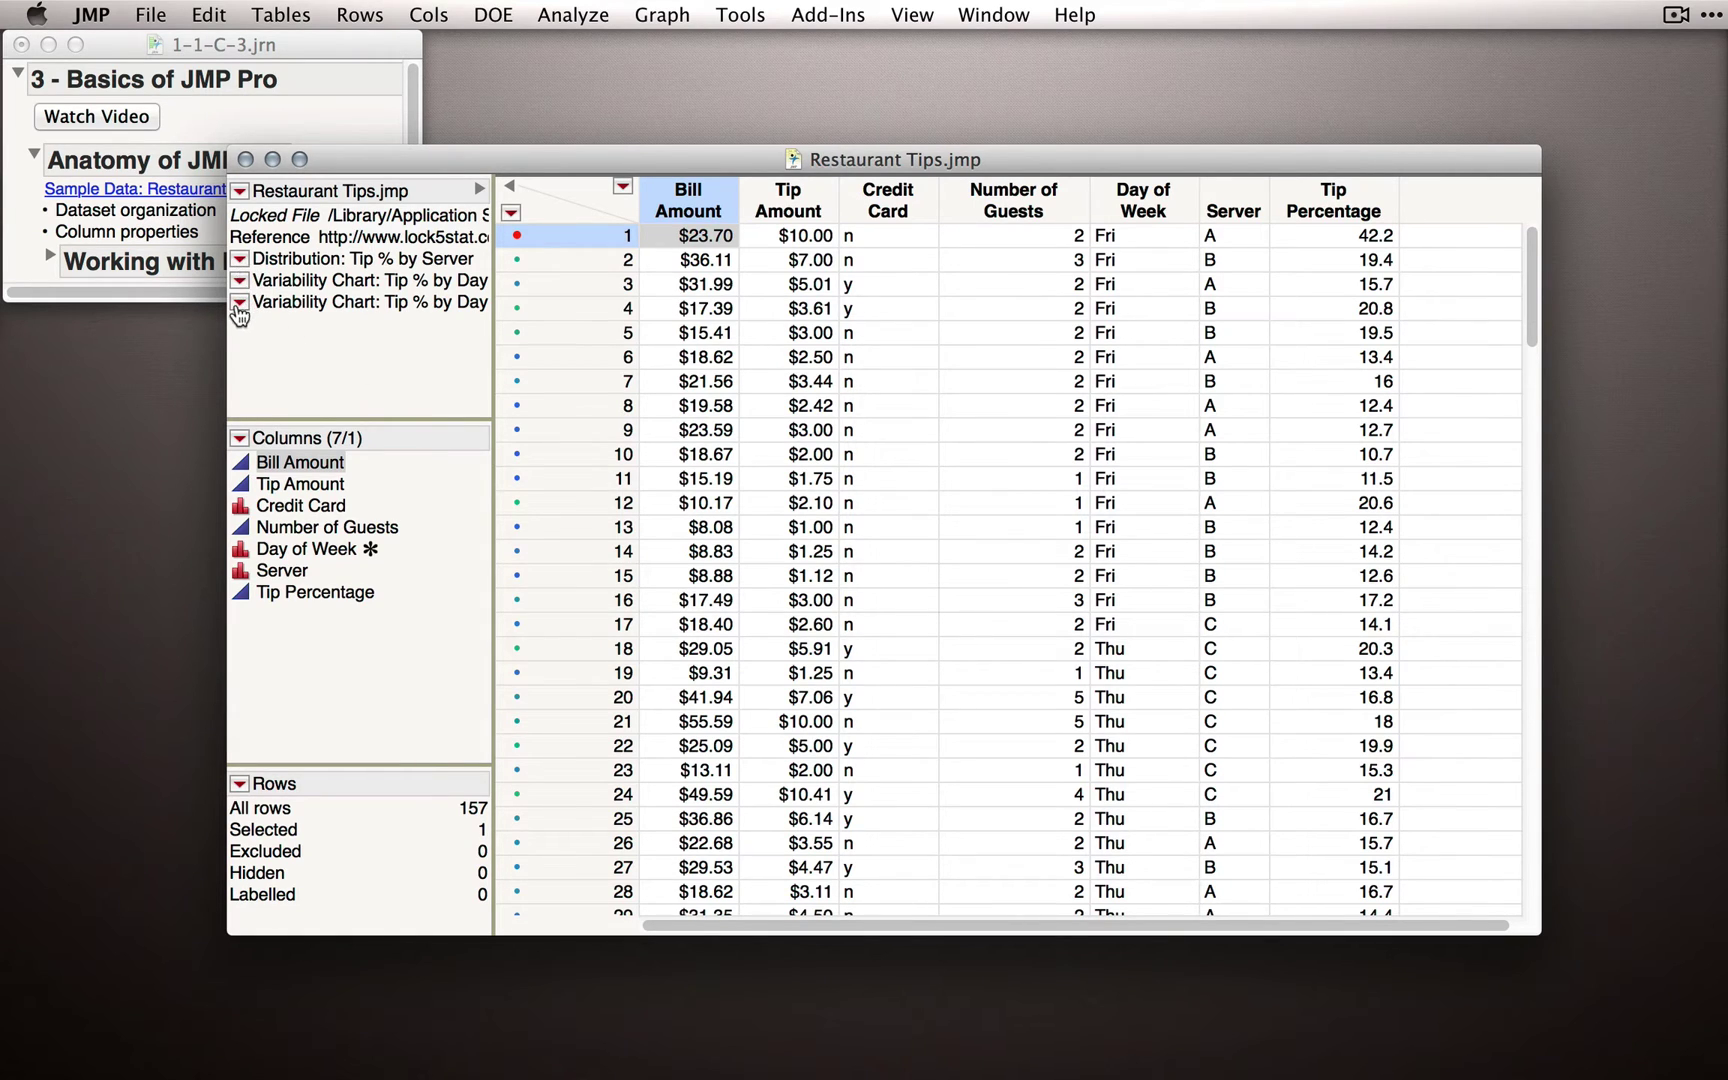
click(240, 261)
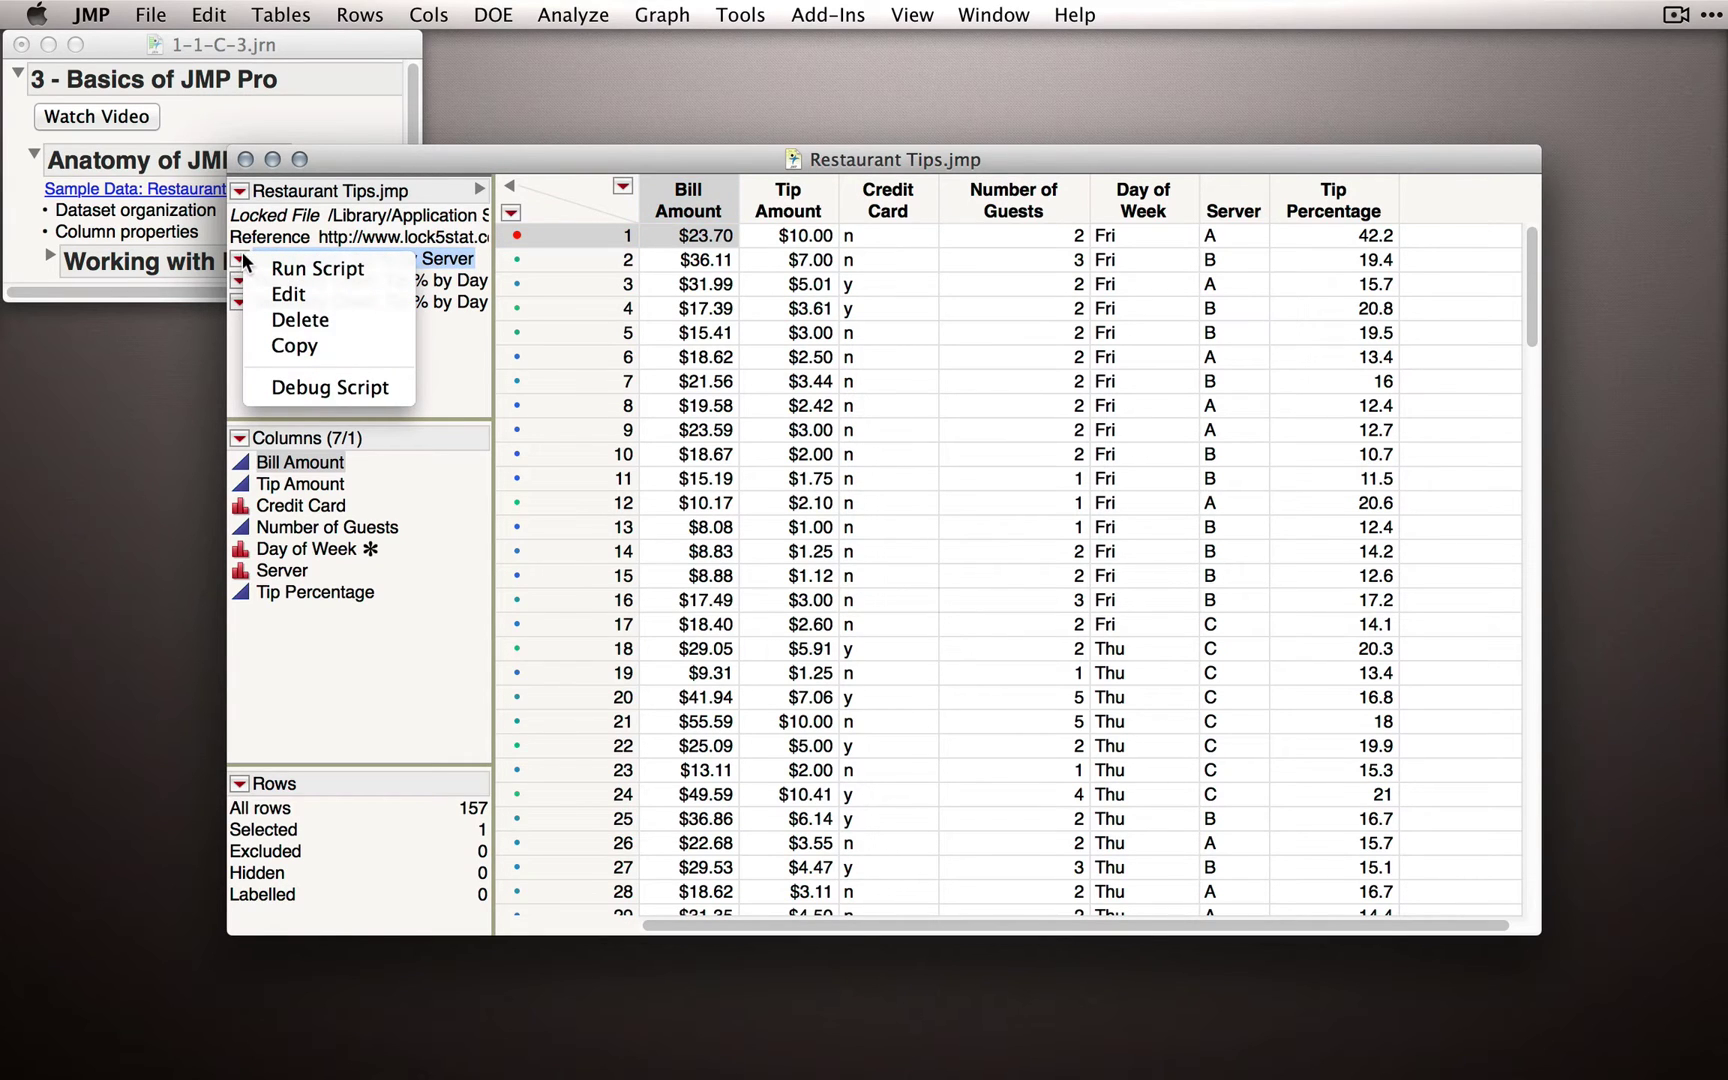
click(277, 266)
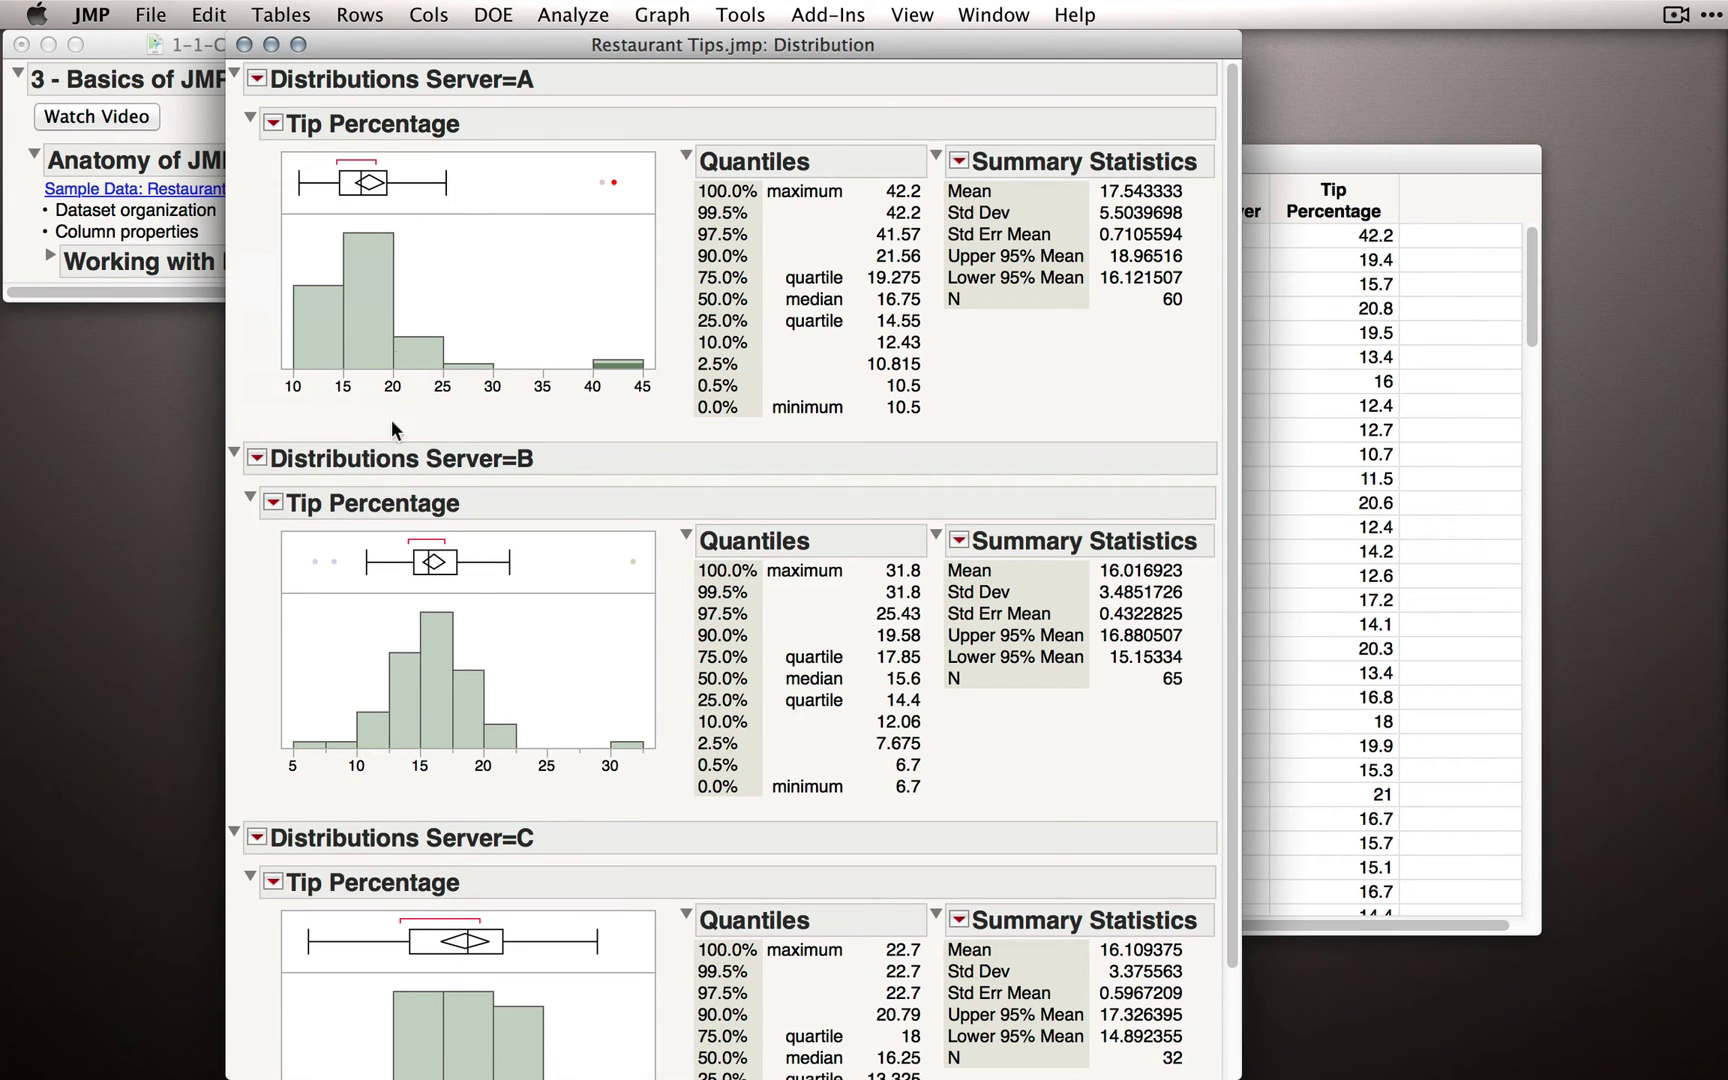
click(244, 45)
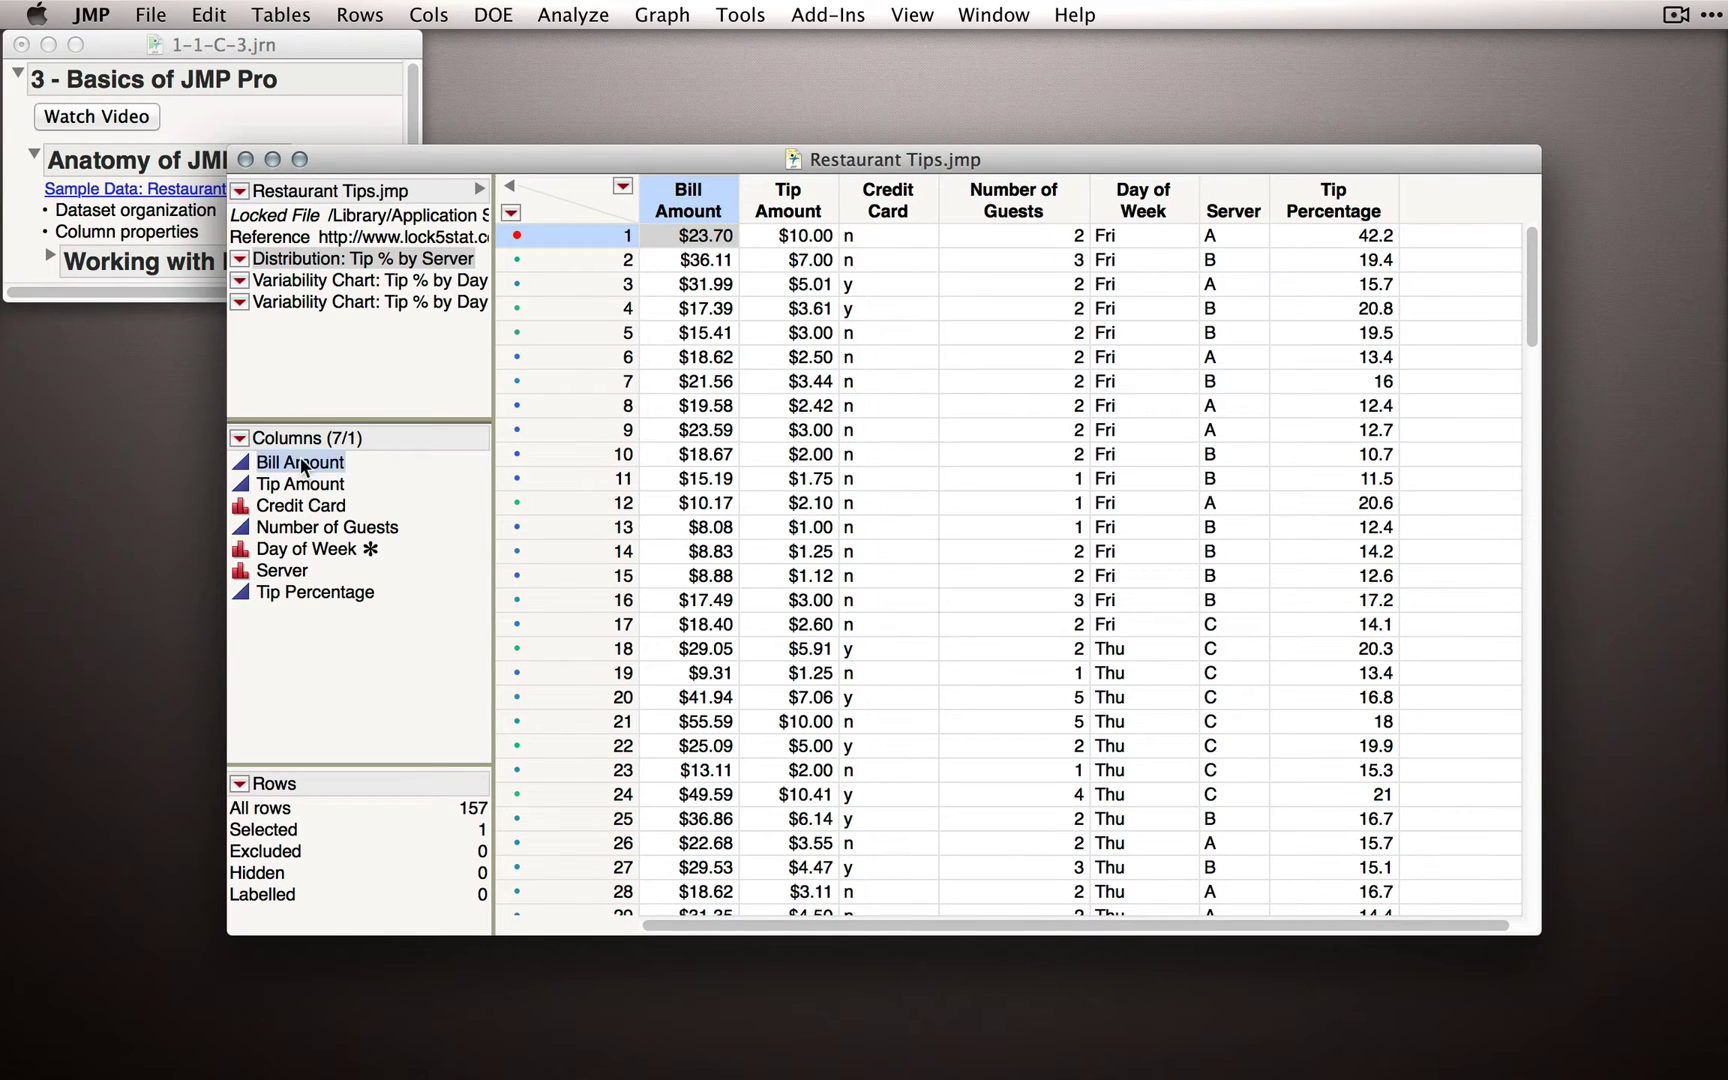
Step: Select Bill Amount, Tip Amount and Credit Card and group them together
drag(300, 484, 310, 550)
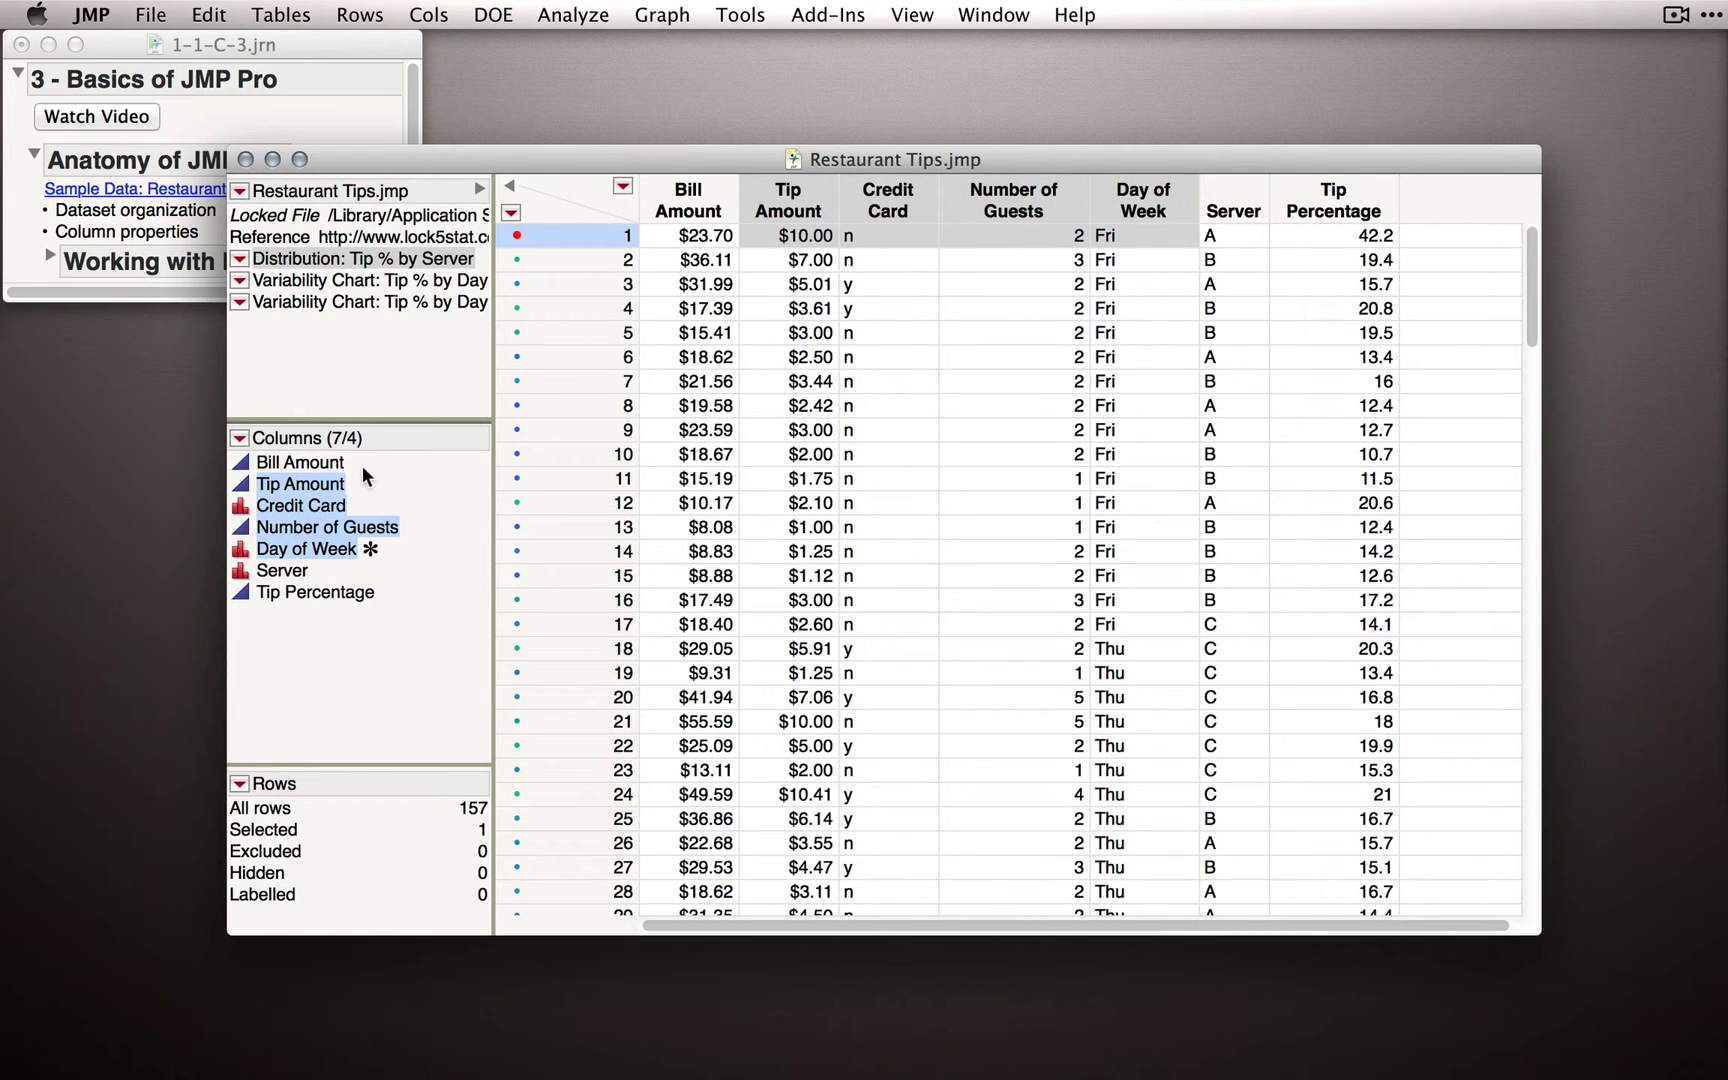
drag(330, 464, 307, 513)
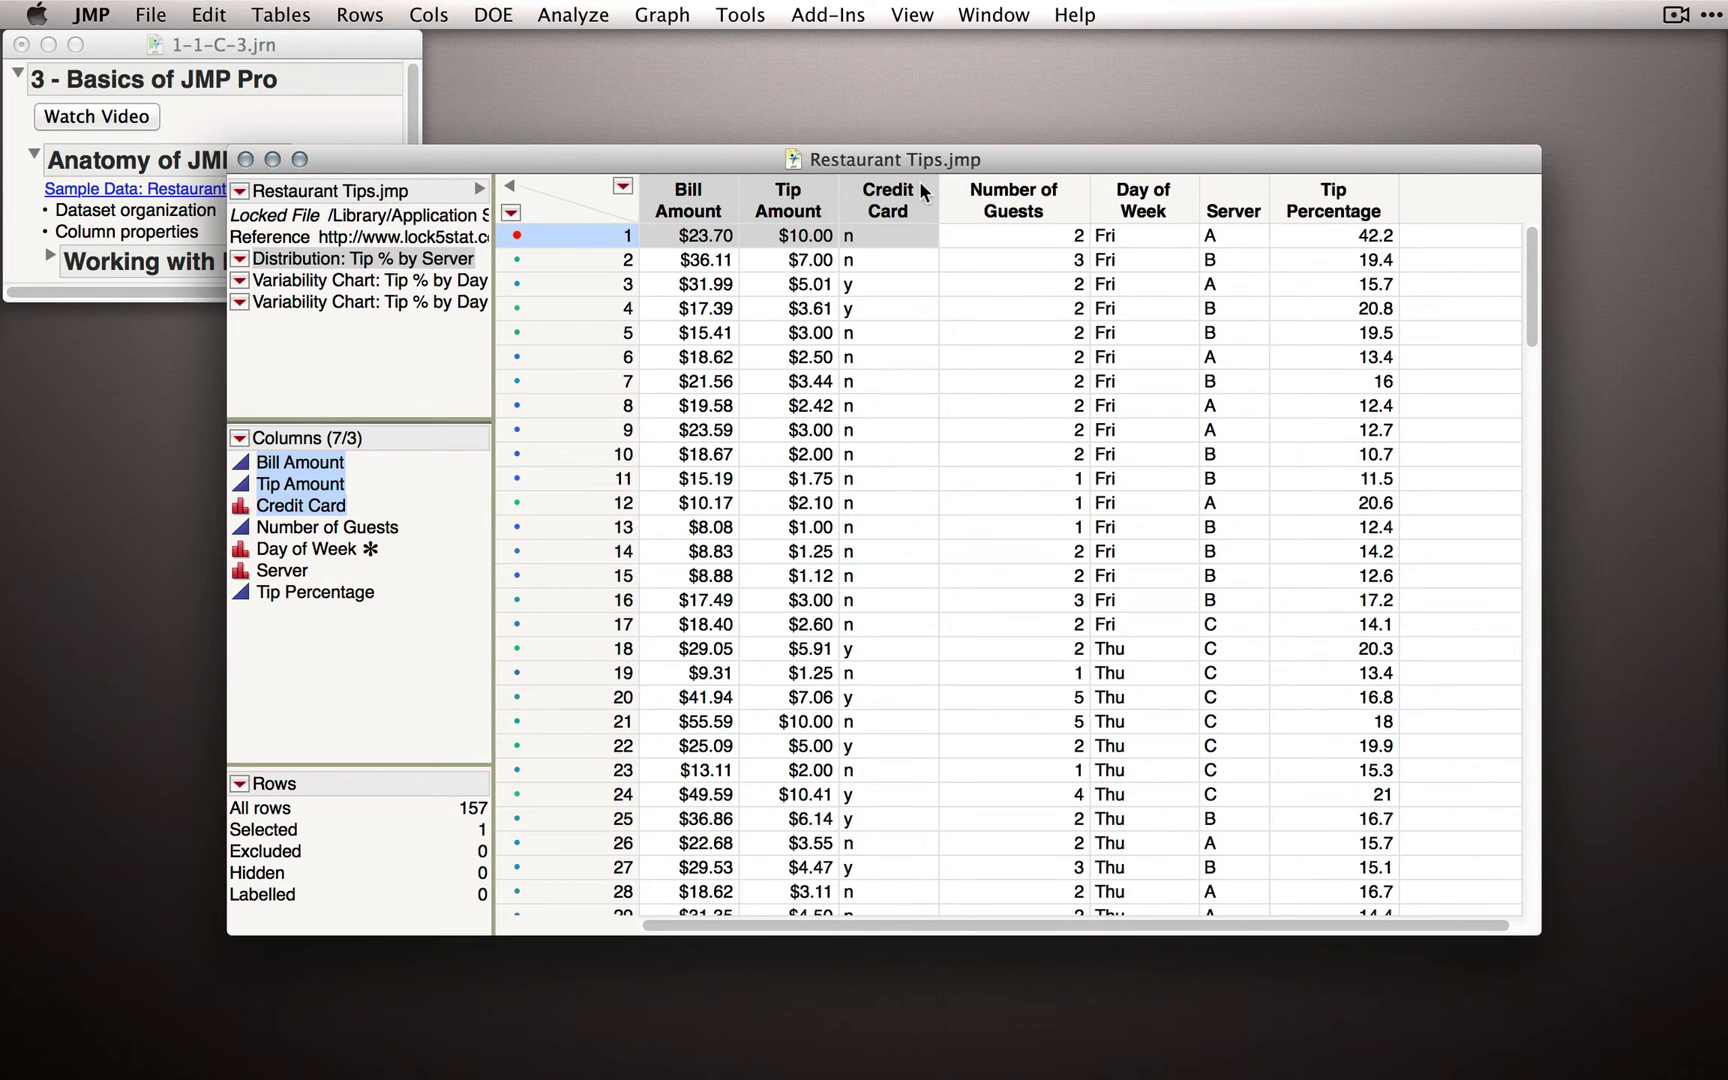
click(369, 464)
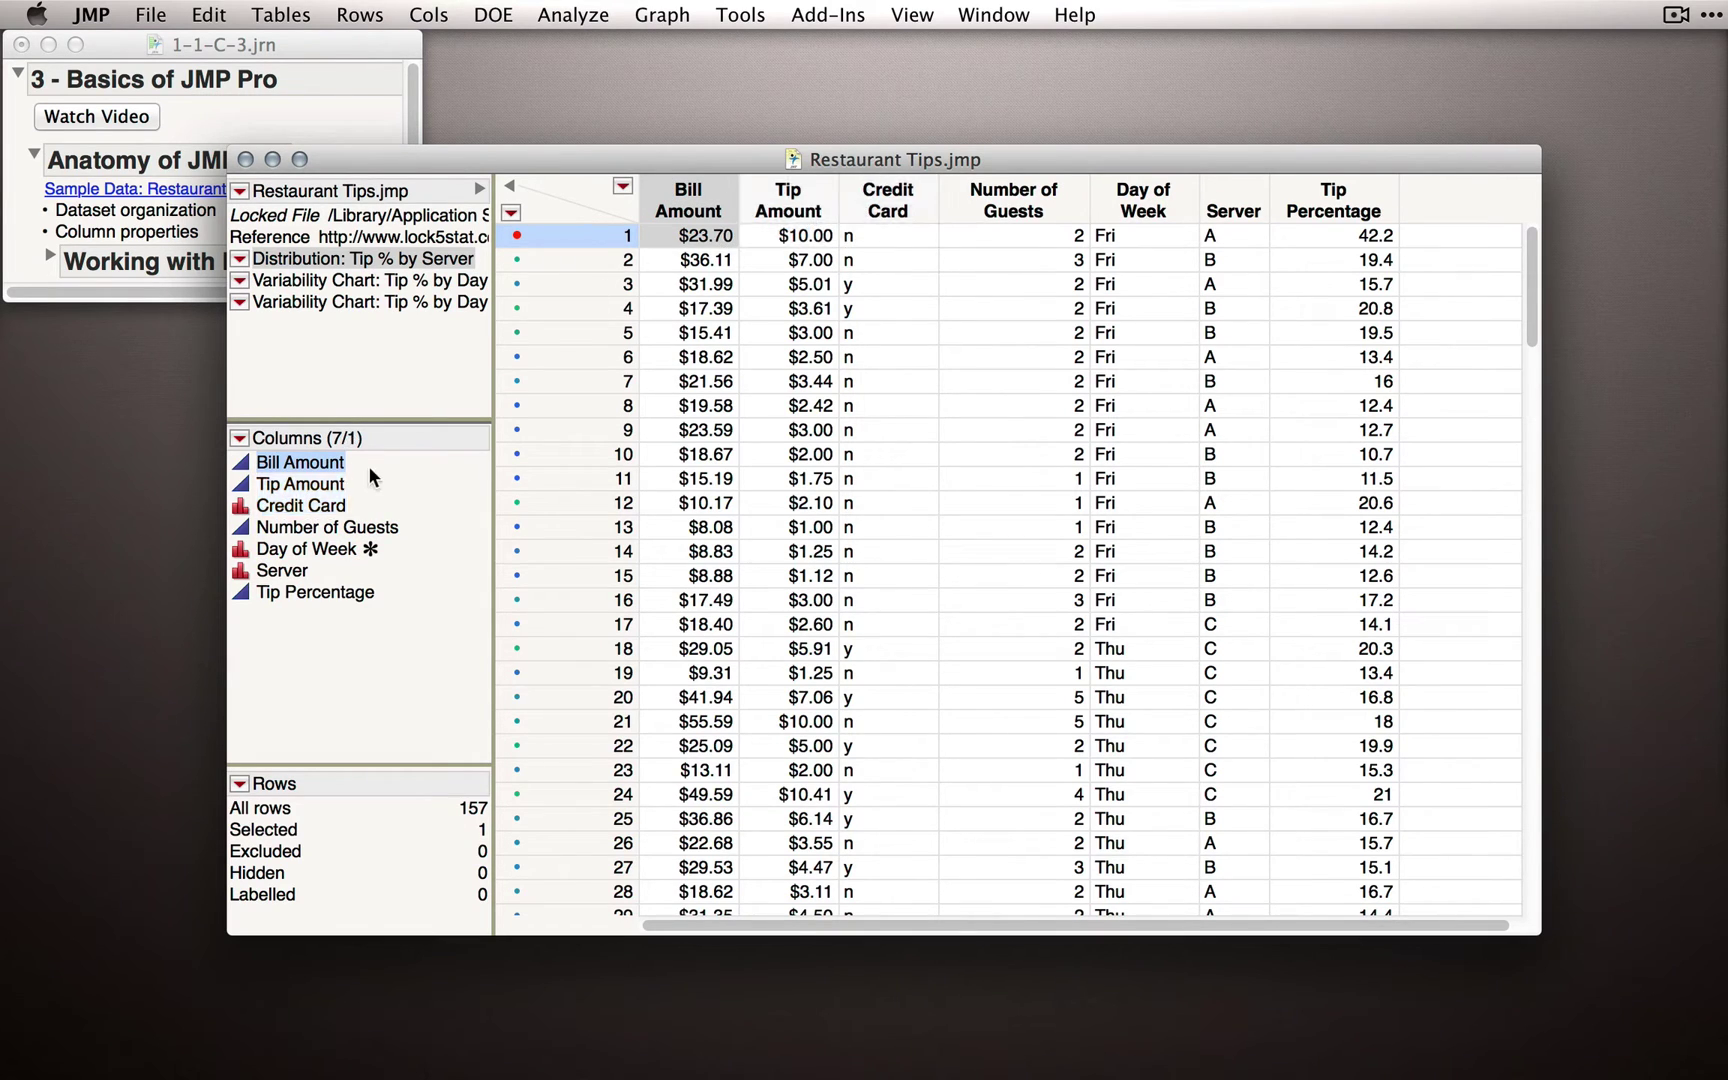
shift+click(328, 510)
right_click(303, 477)
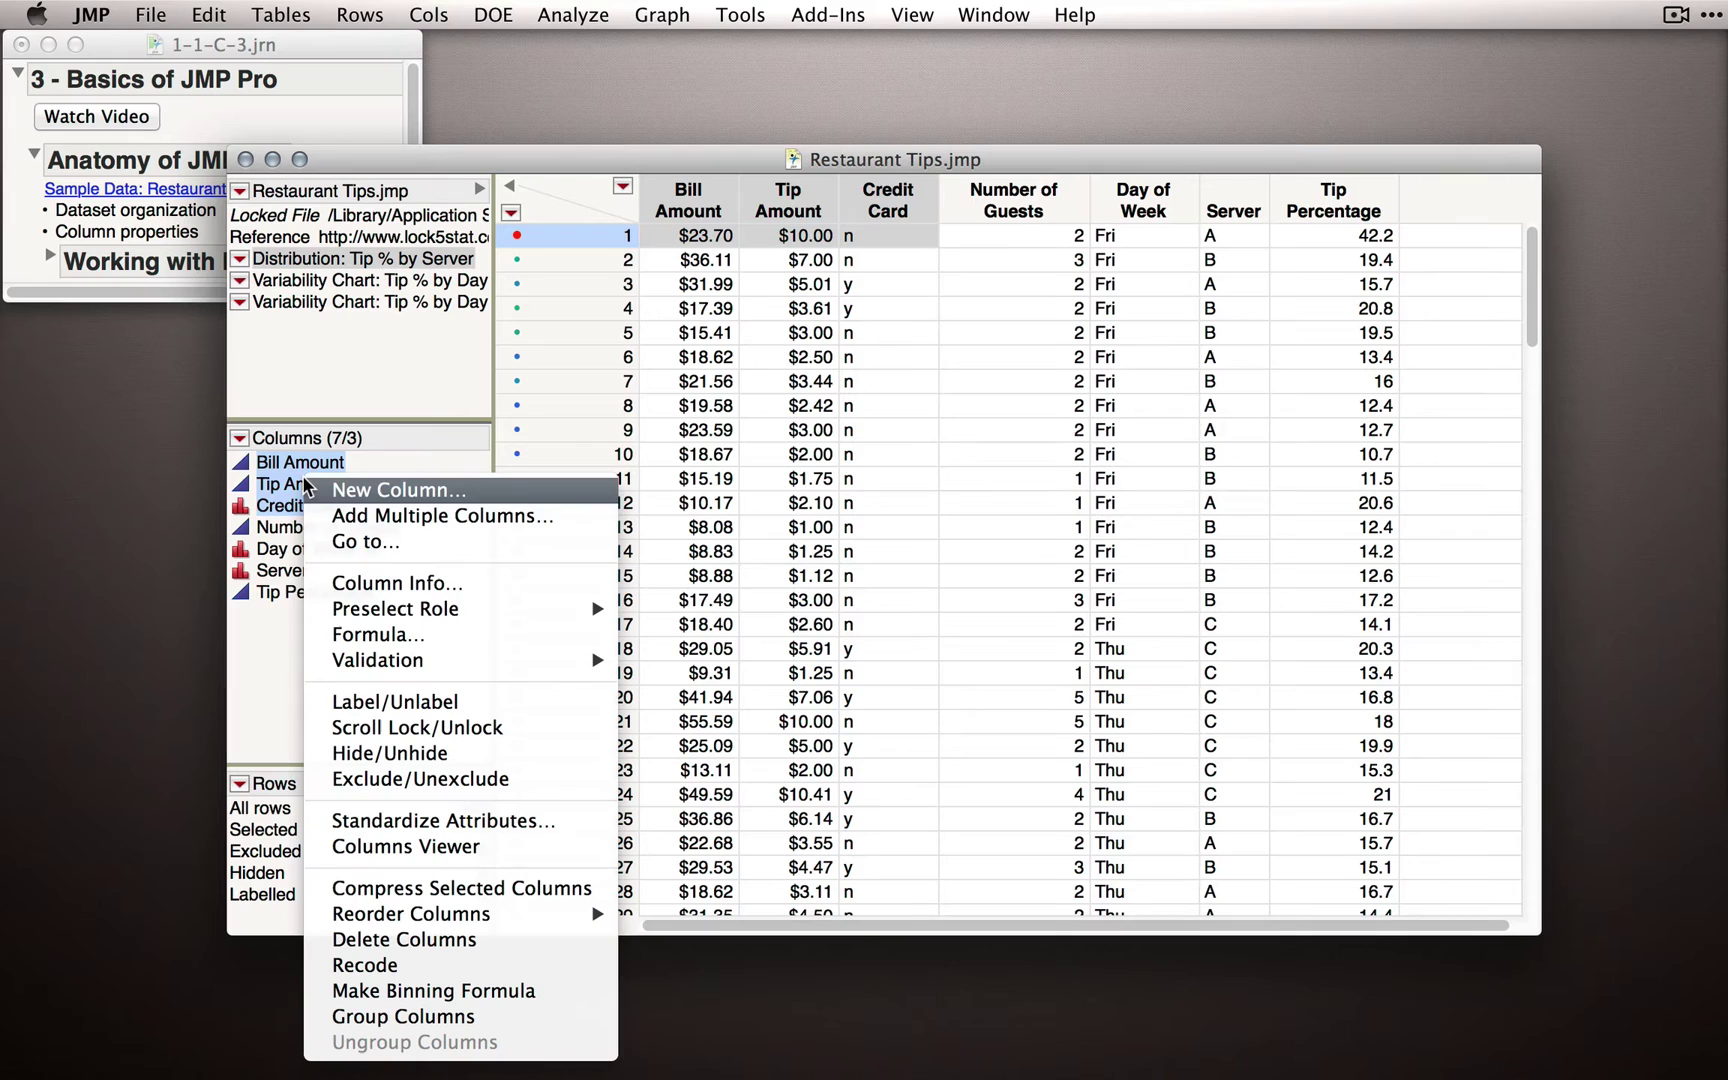
click(486, 1017)
Step: Ungroup the three columns back into separate columns, then select rows 2 through 8
click(240, 463)
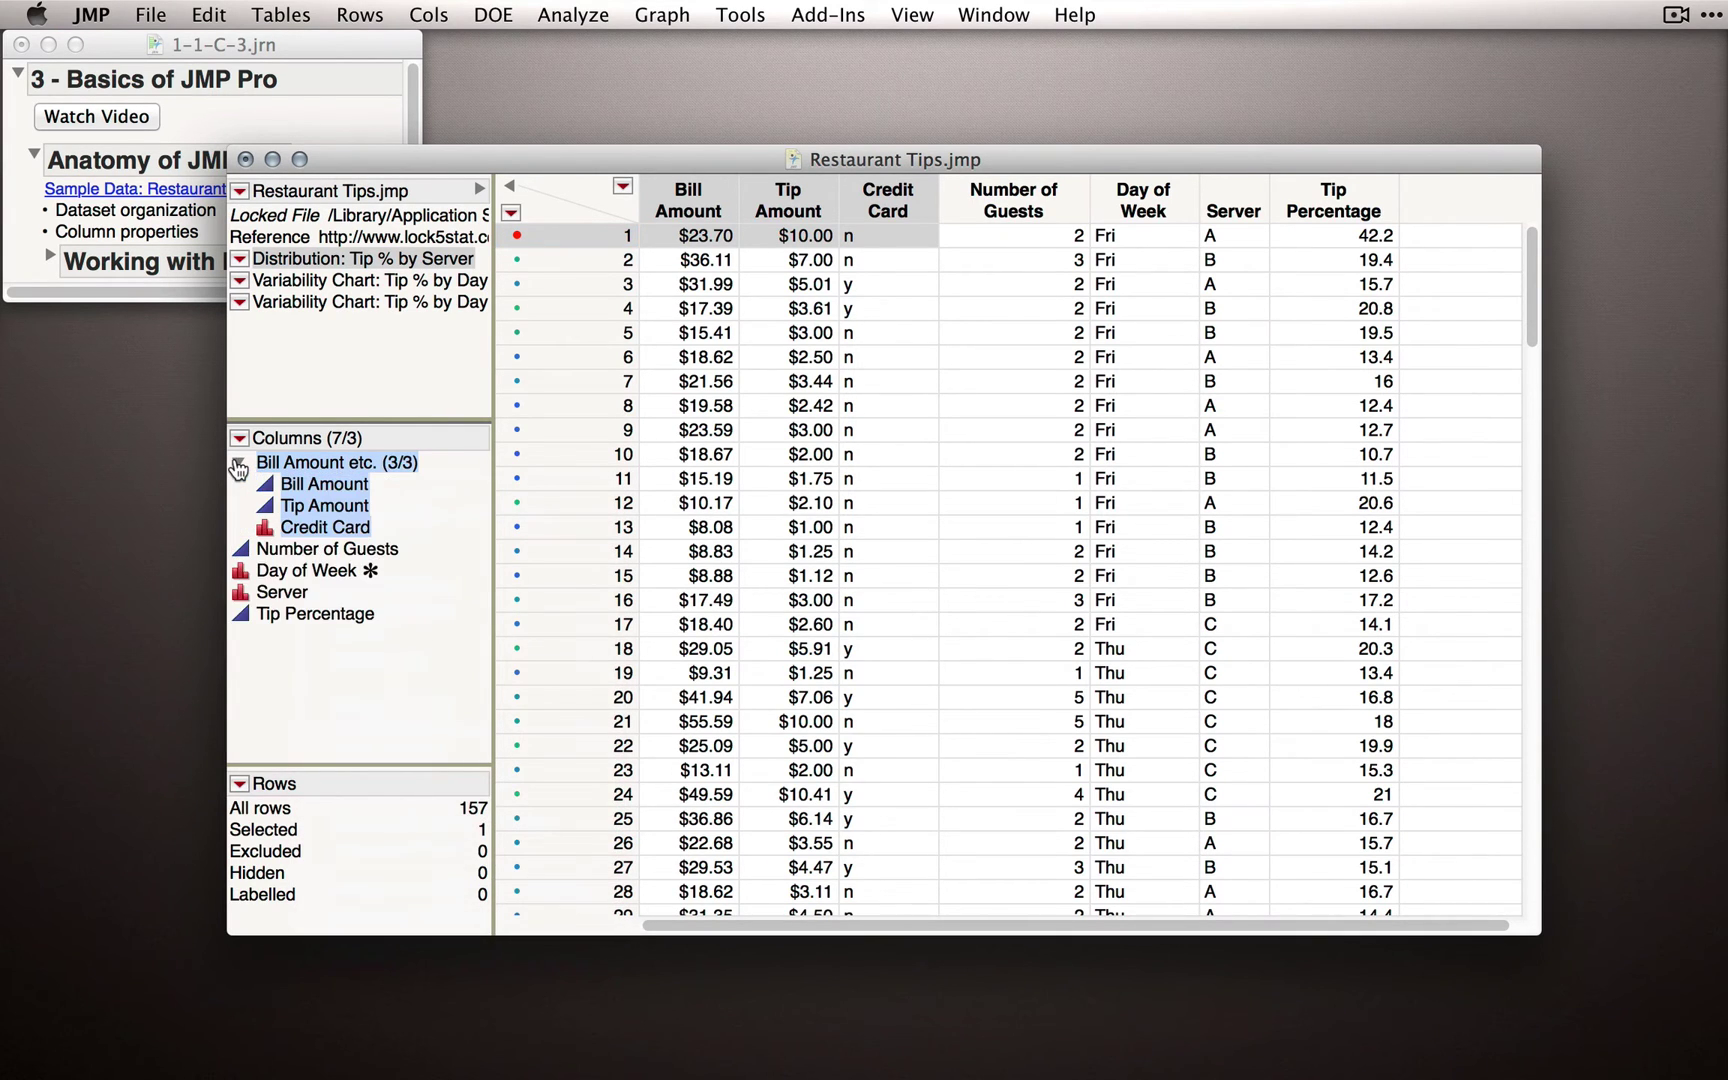
click(239, 466)
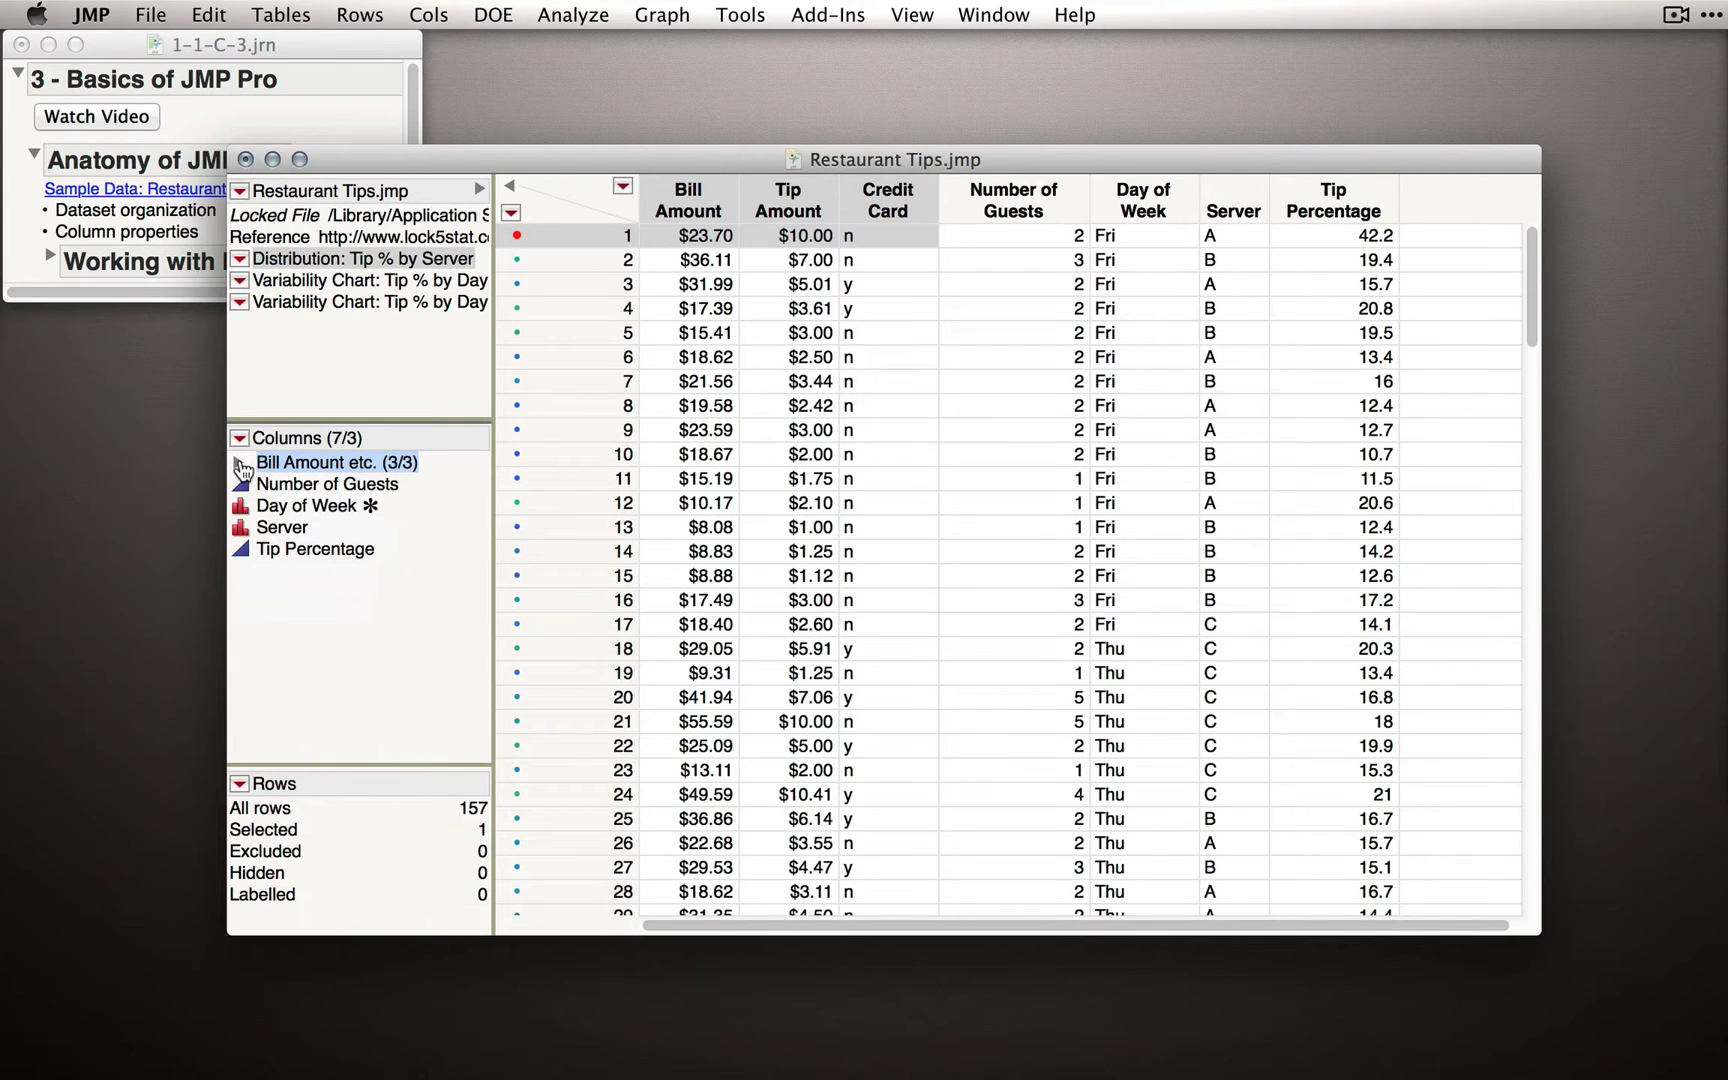
click(241, 465)
click(240, 466)
right_click(287, 463)
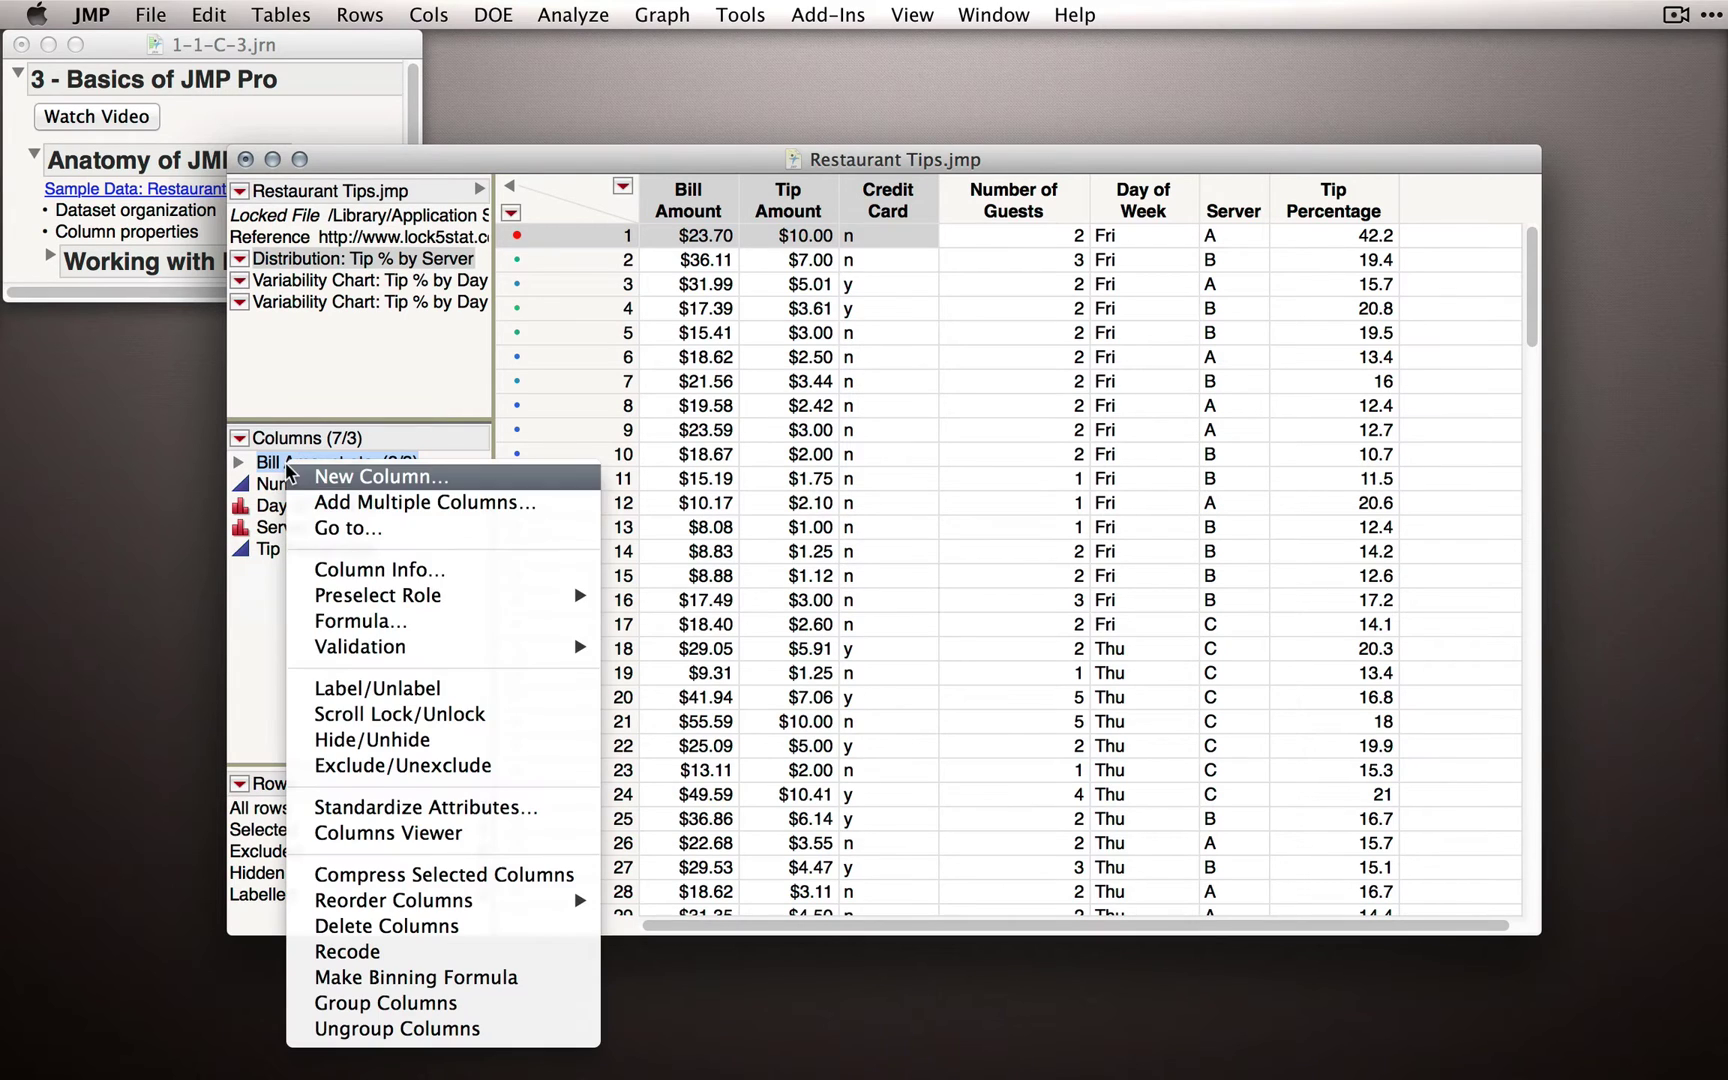
click(498, 1028)
click(403, 684)
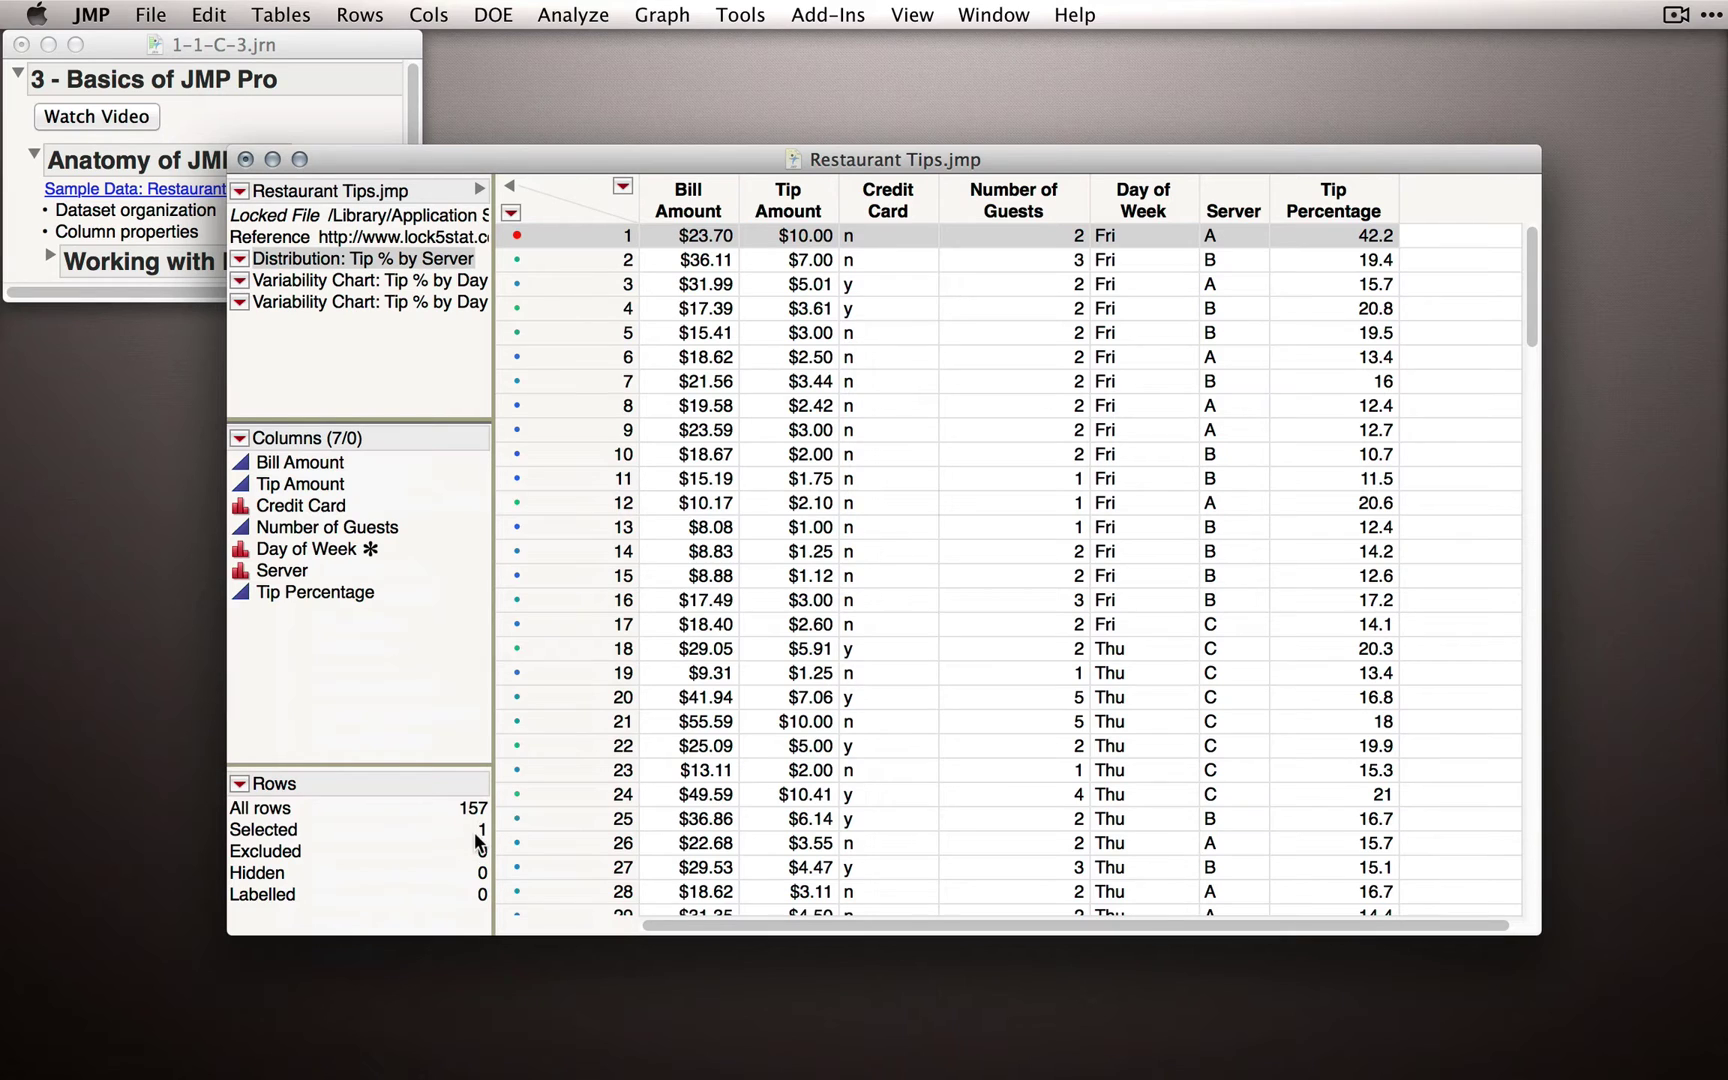
drag(615, 259, 605, 406)
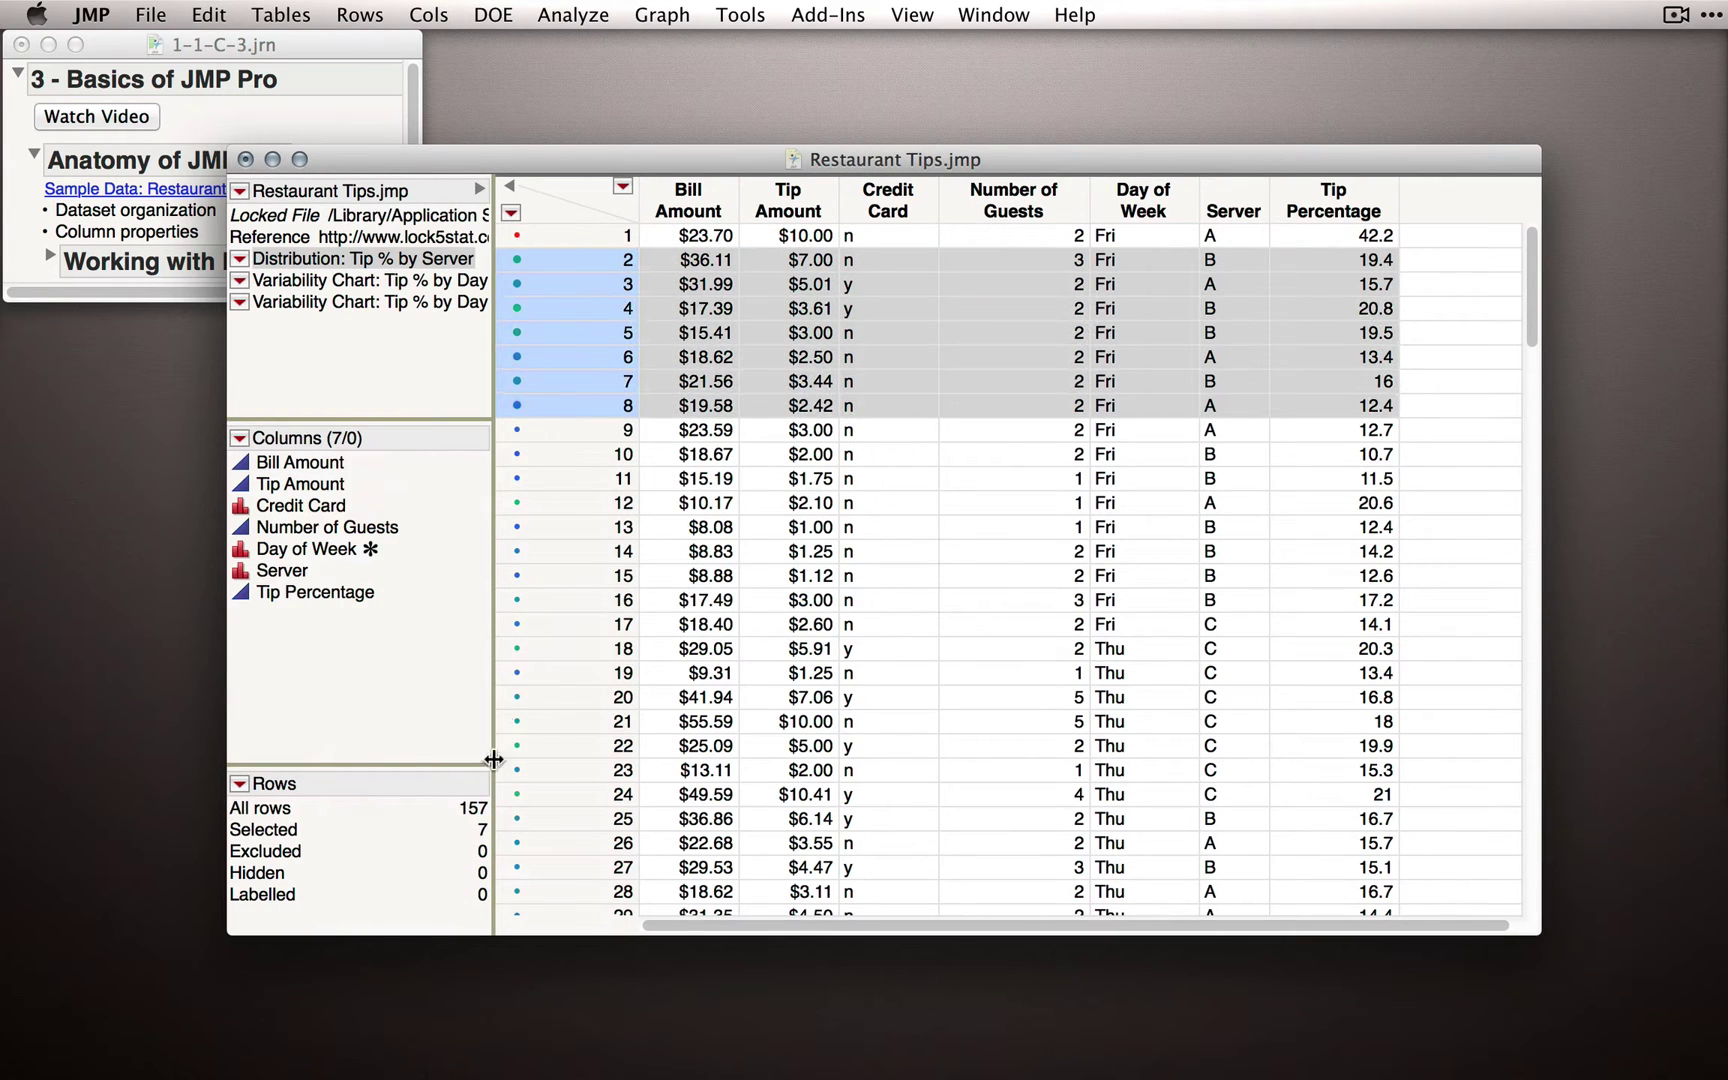
right_click(584, 308)
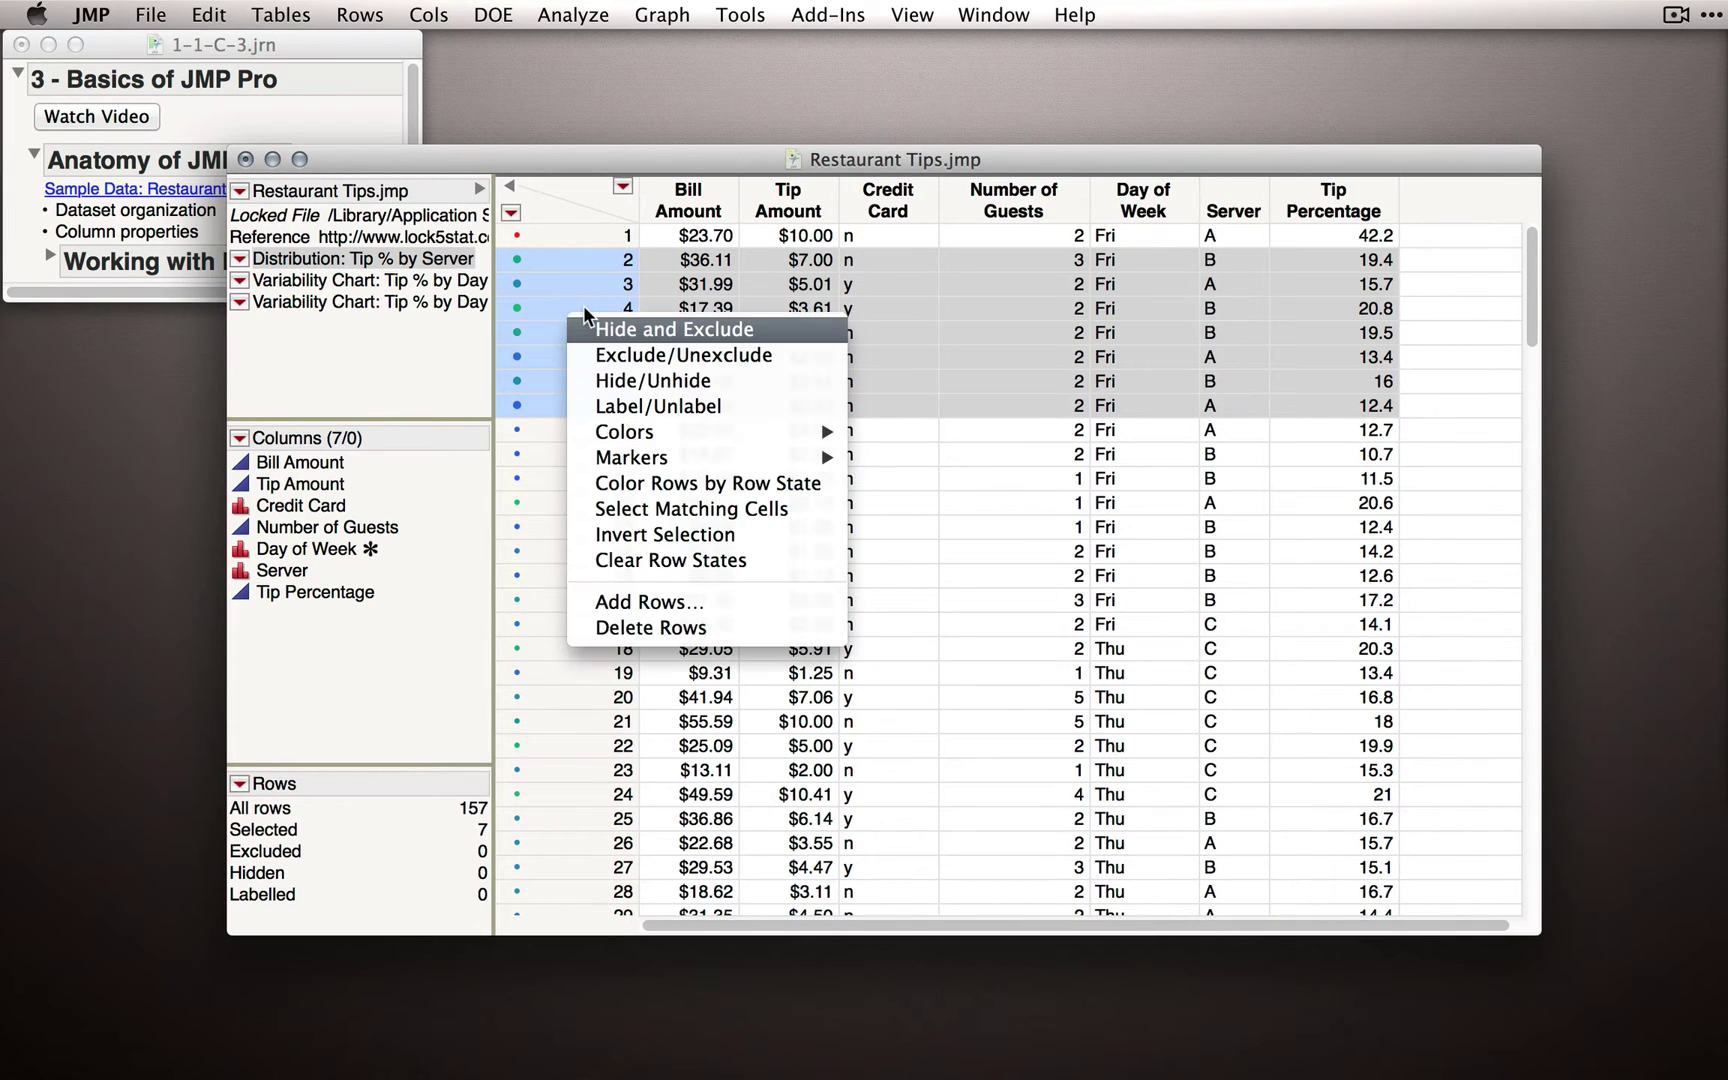
click(667, 328)
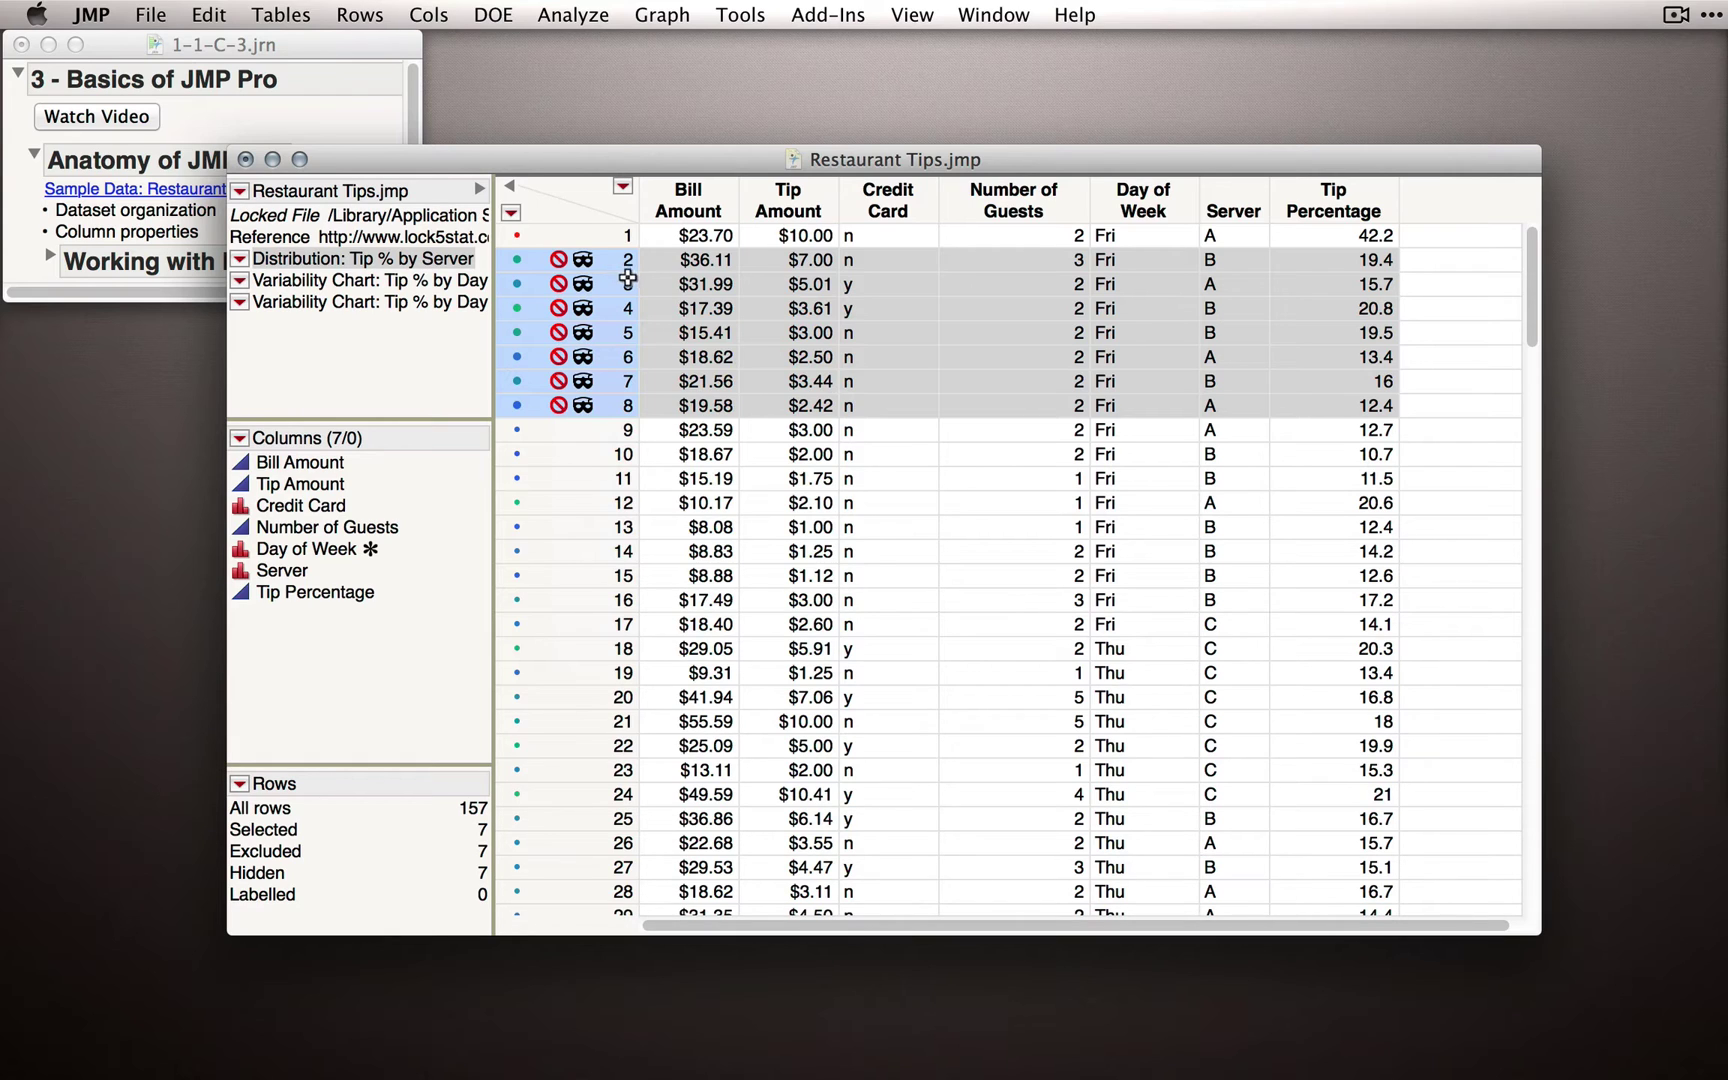
right_click(577, 285)
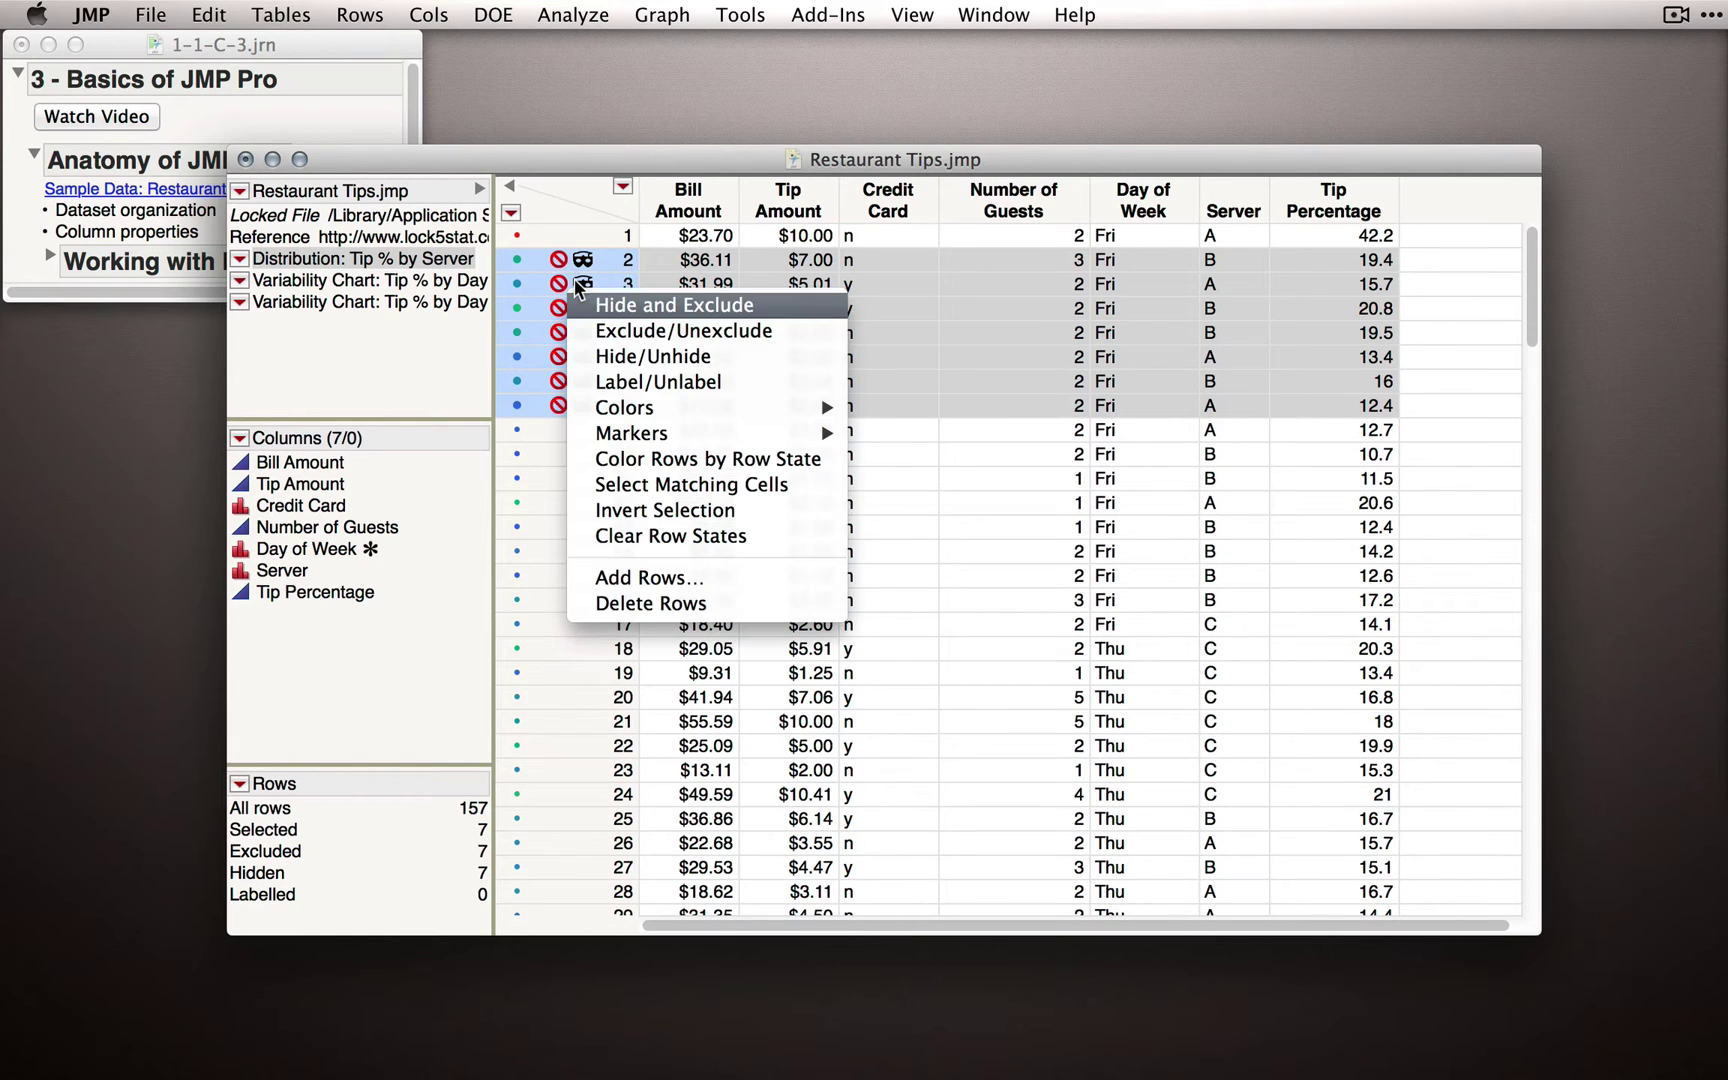
click(671, 296)
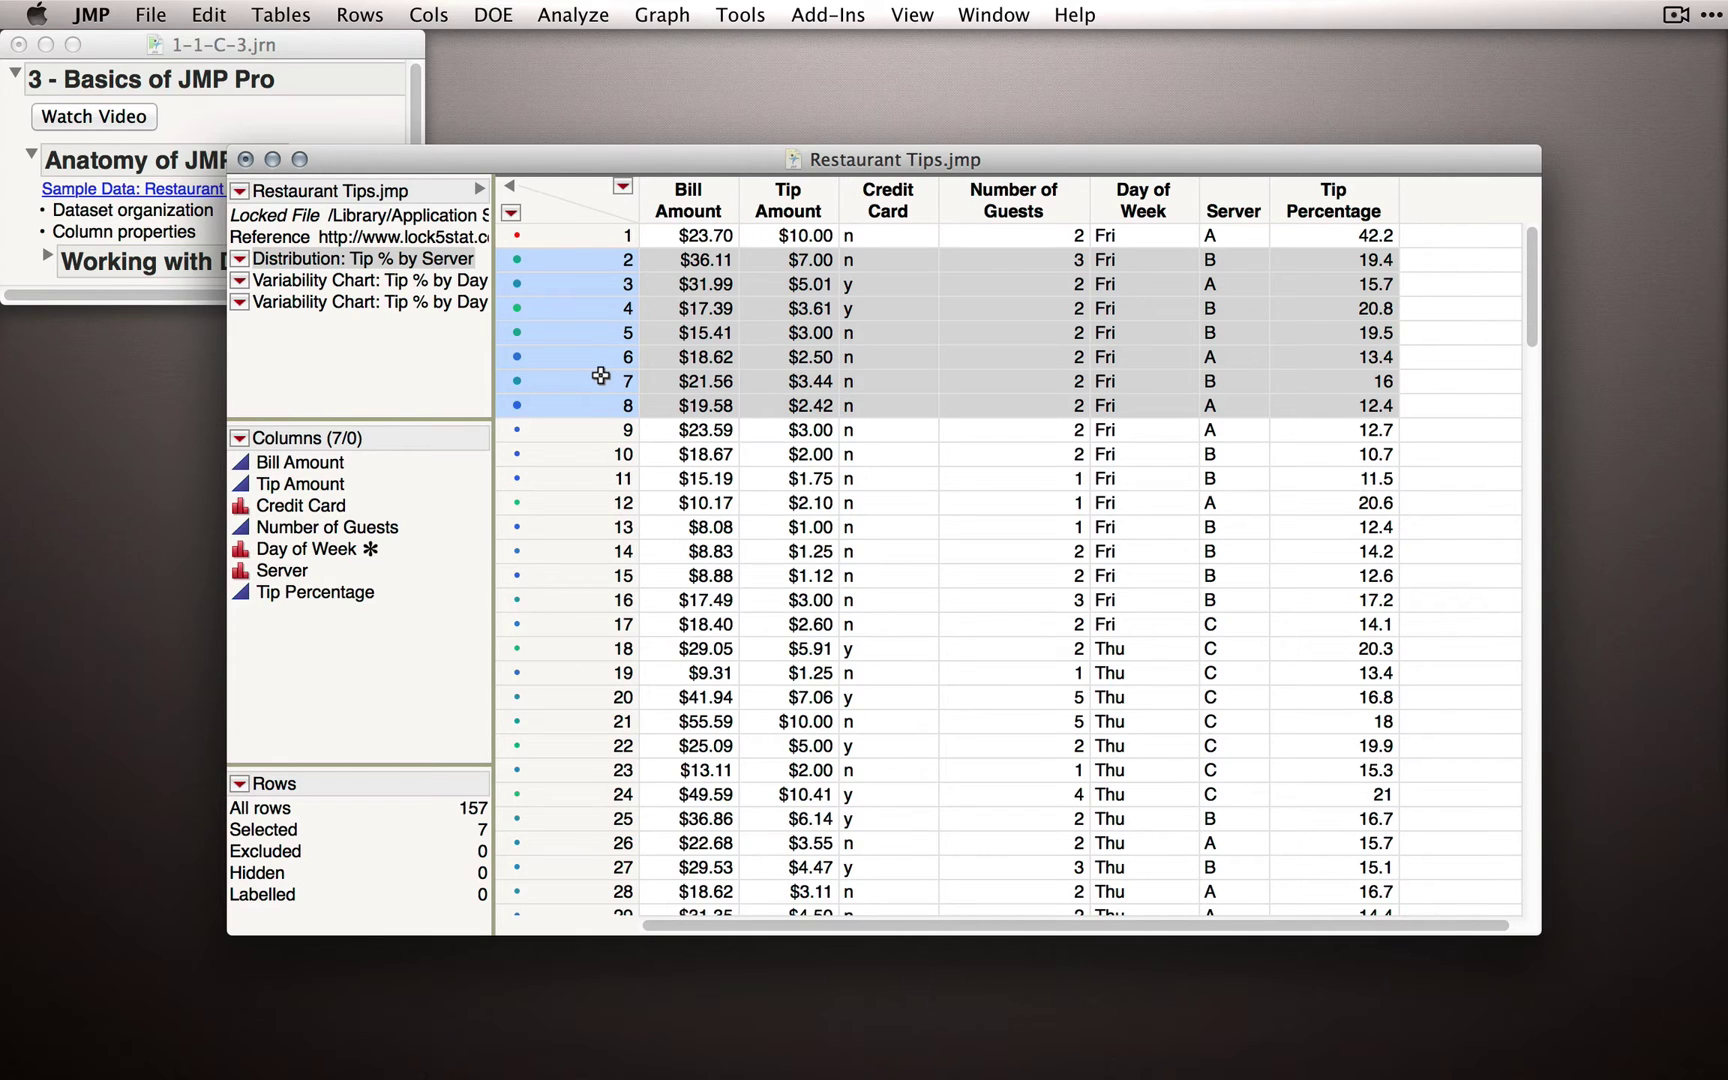
click(690, 200)
click(797, 192)
click(888, 196)
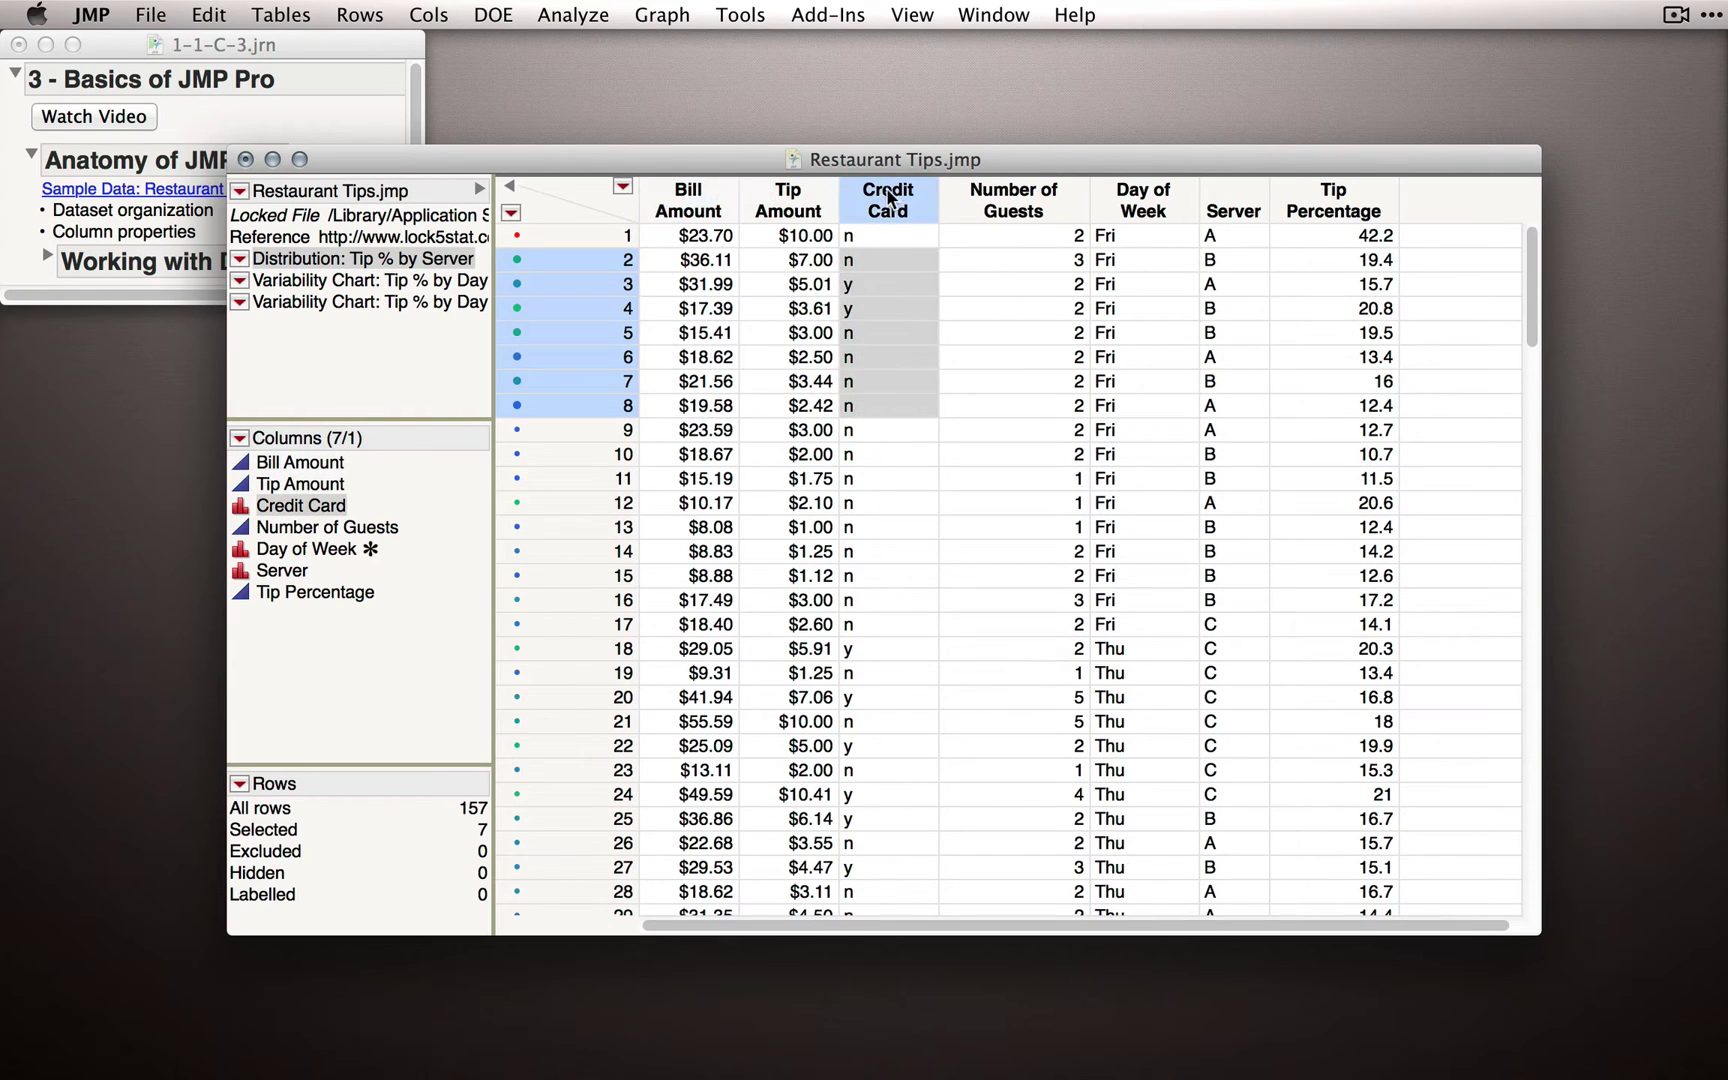
drag(729, 190, 791, 204)
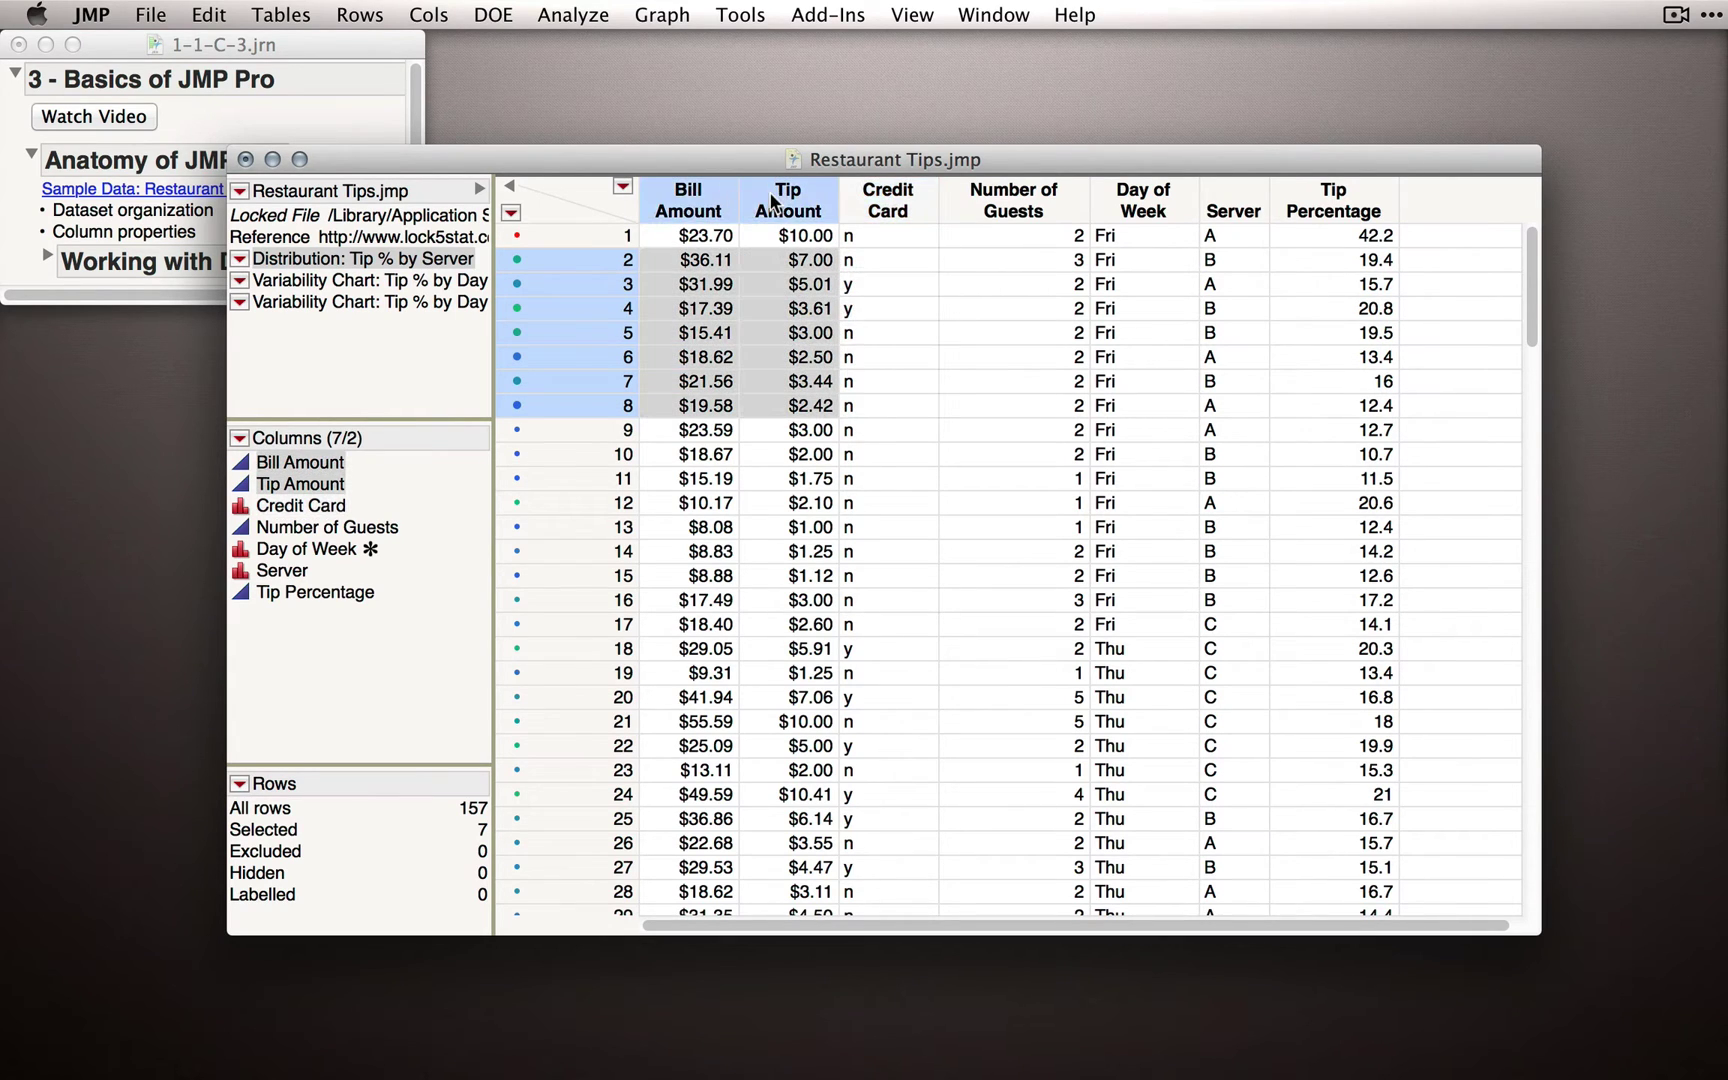
click(885, 207)
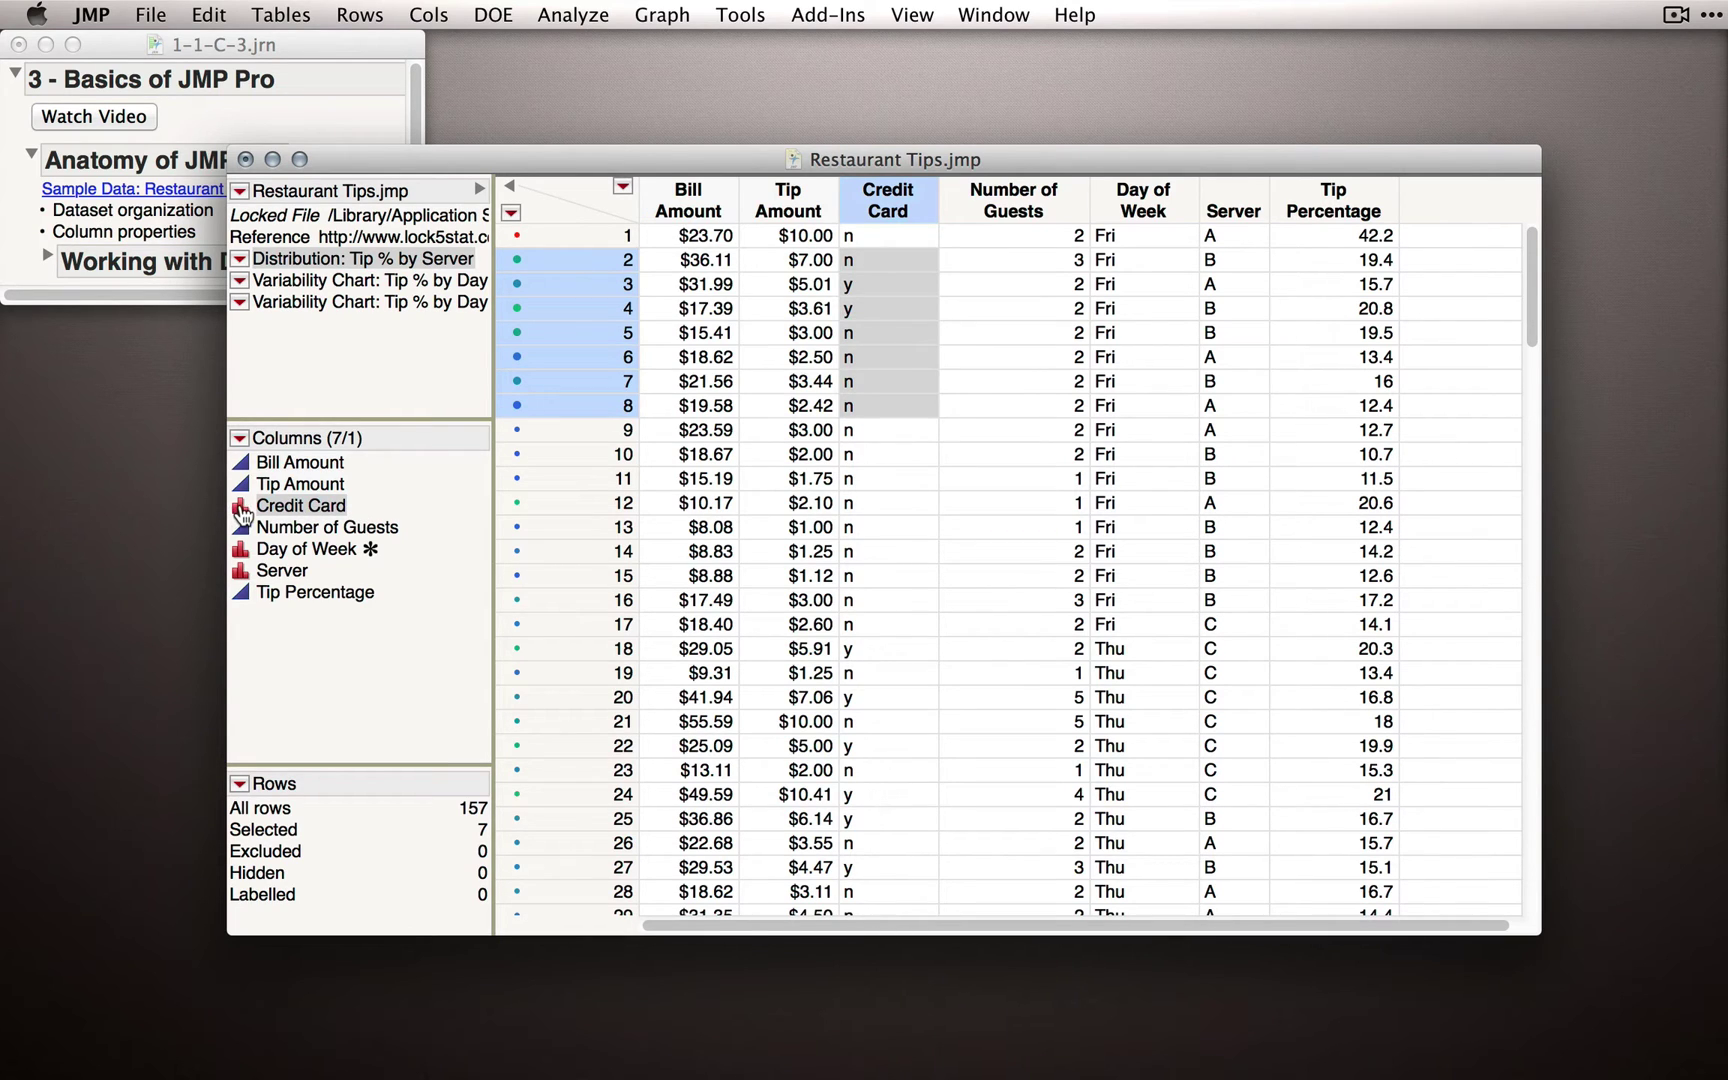
click(242, 512)
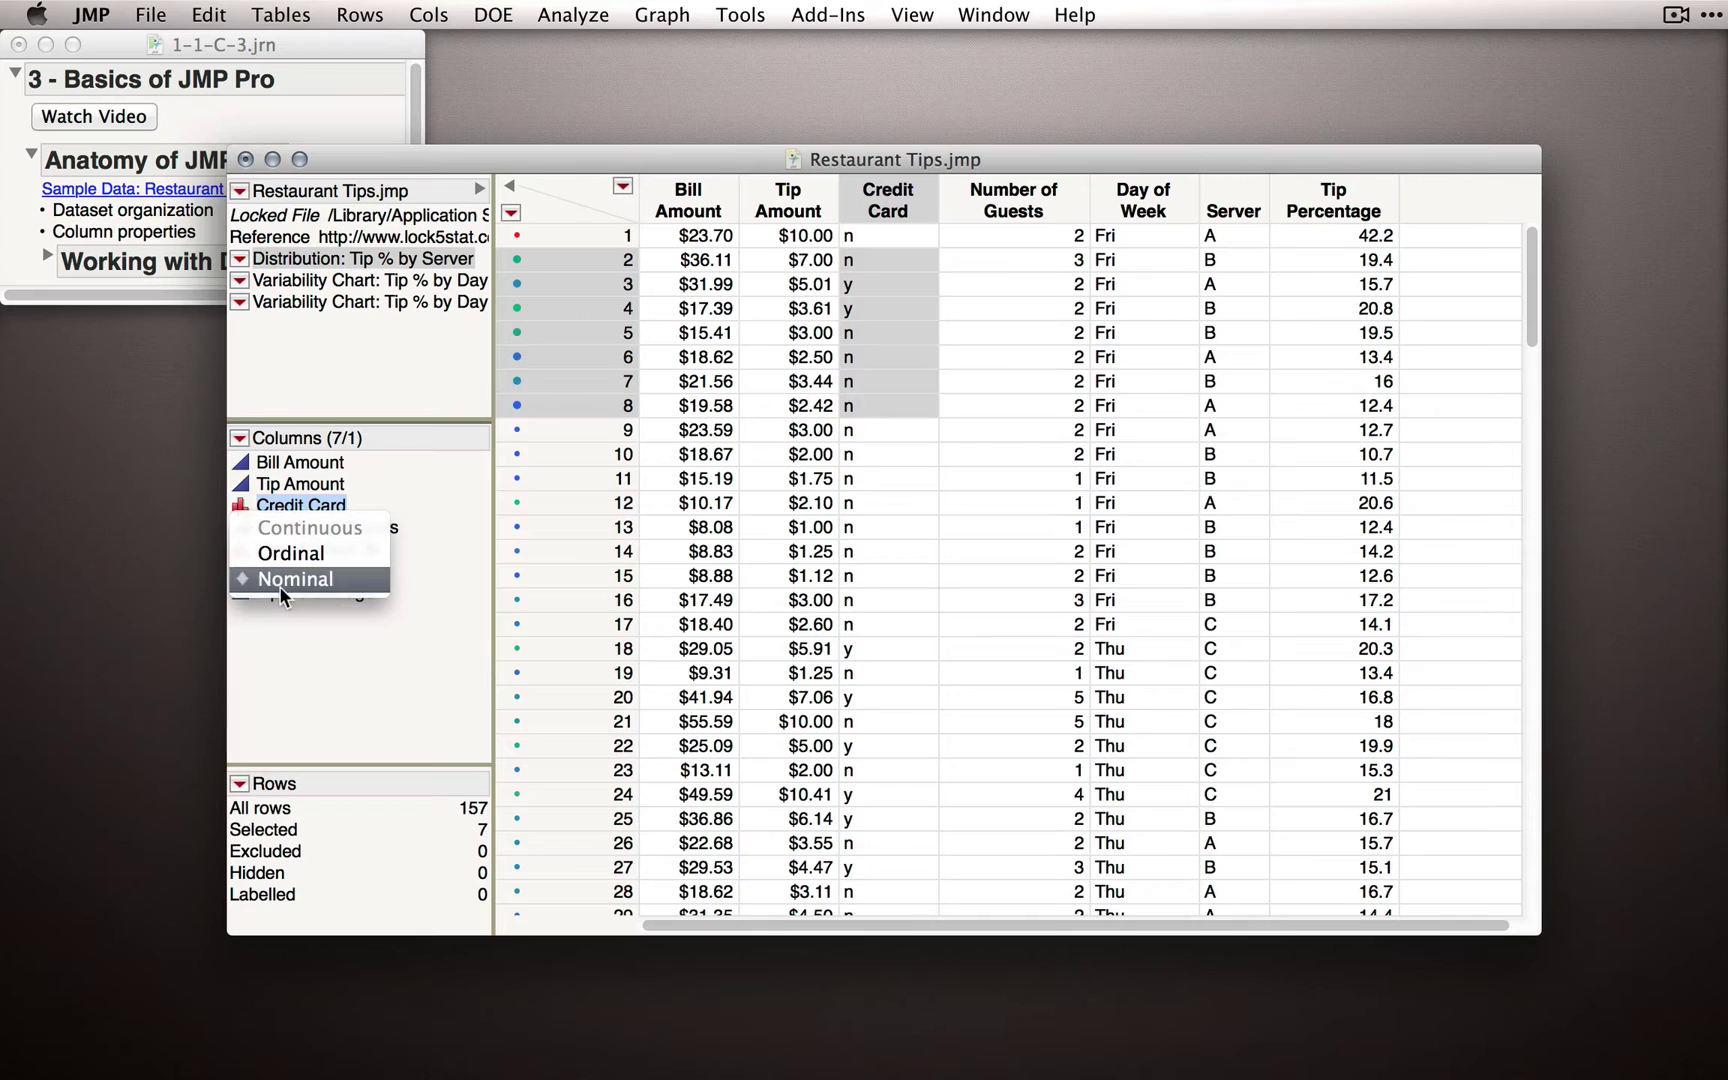
click(331, 580)
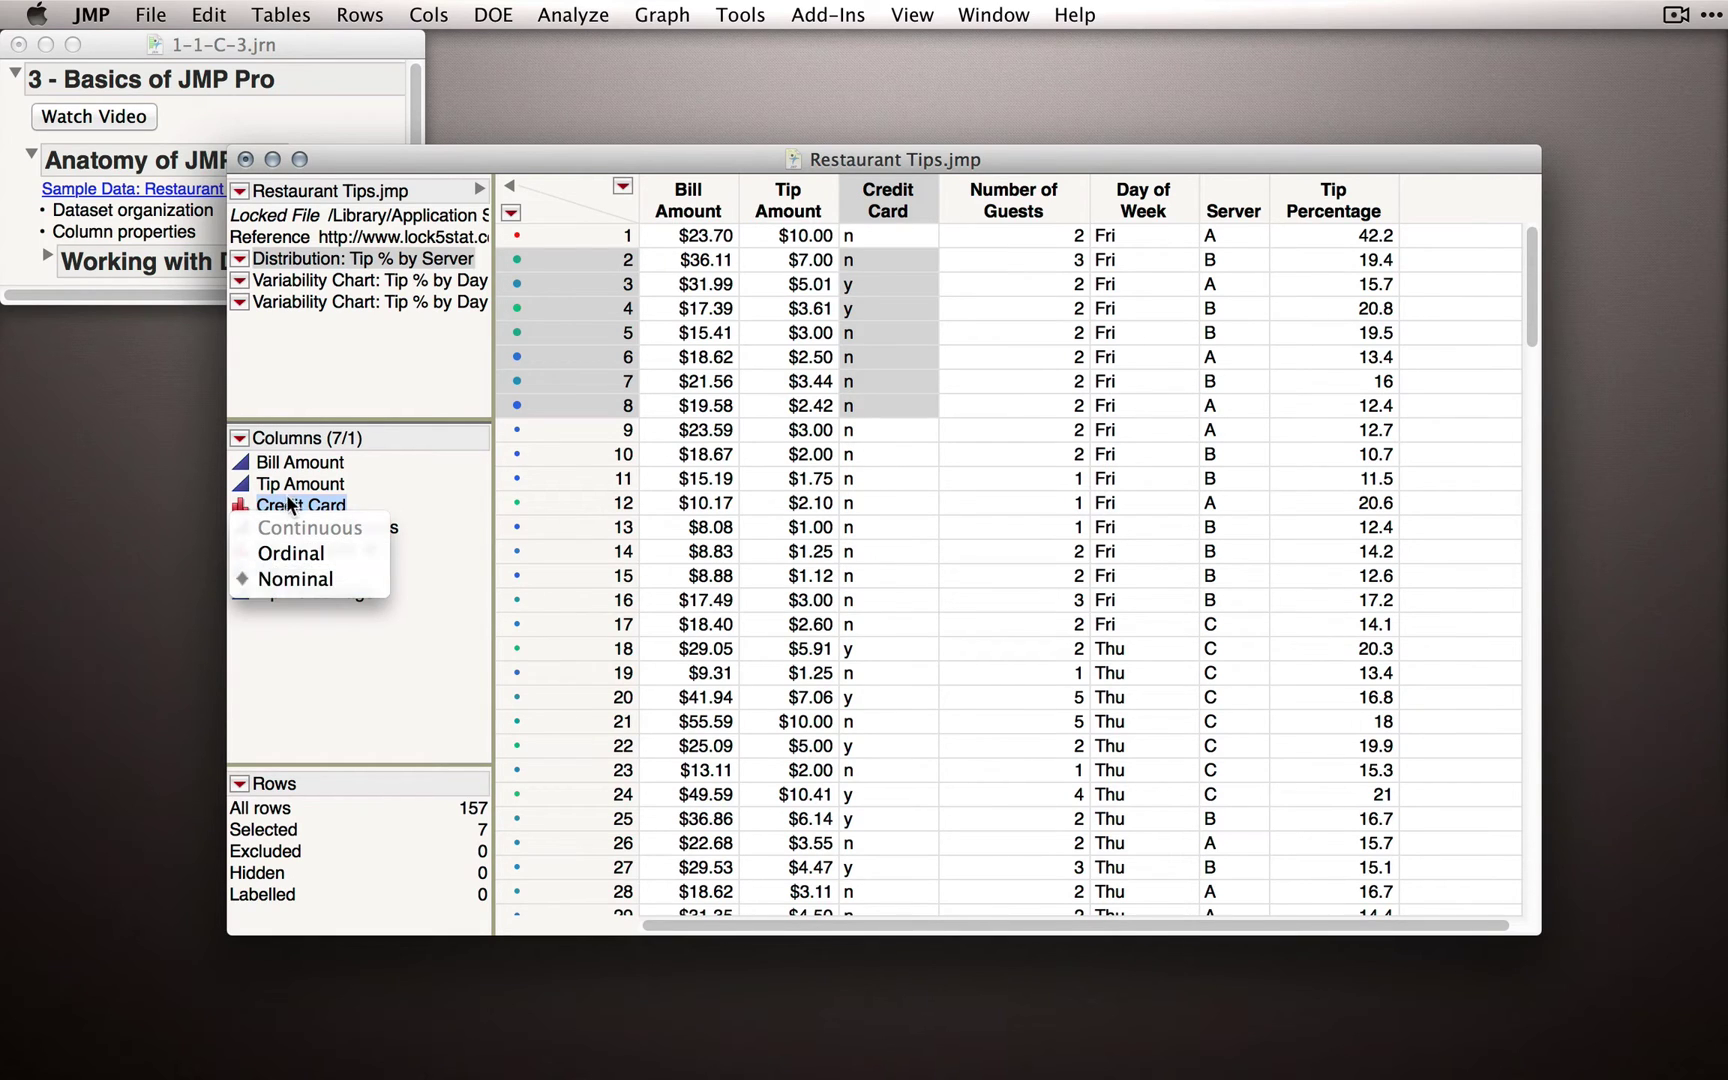
click(242, 485)
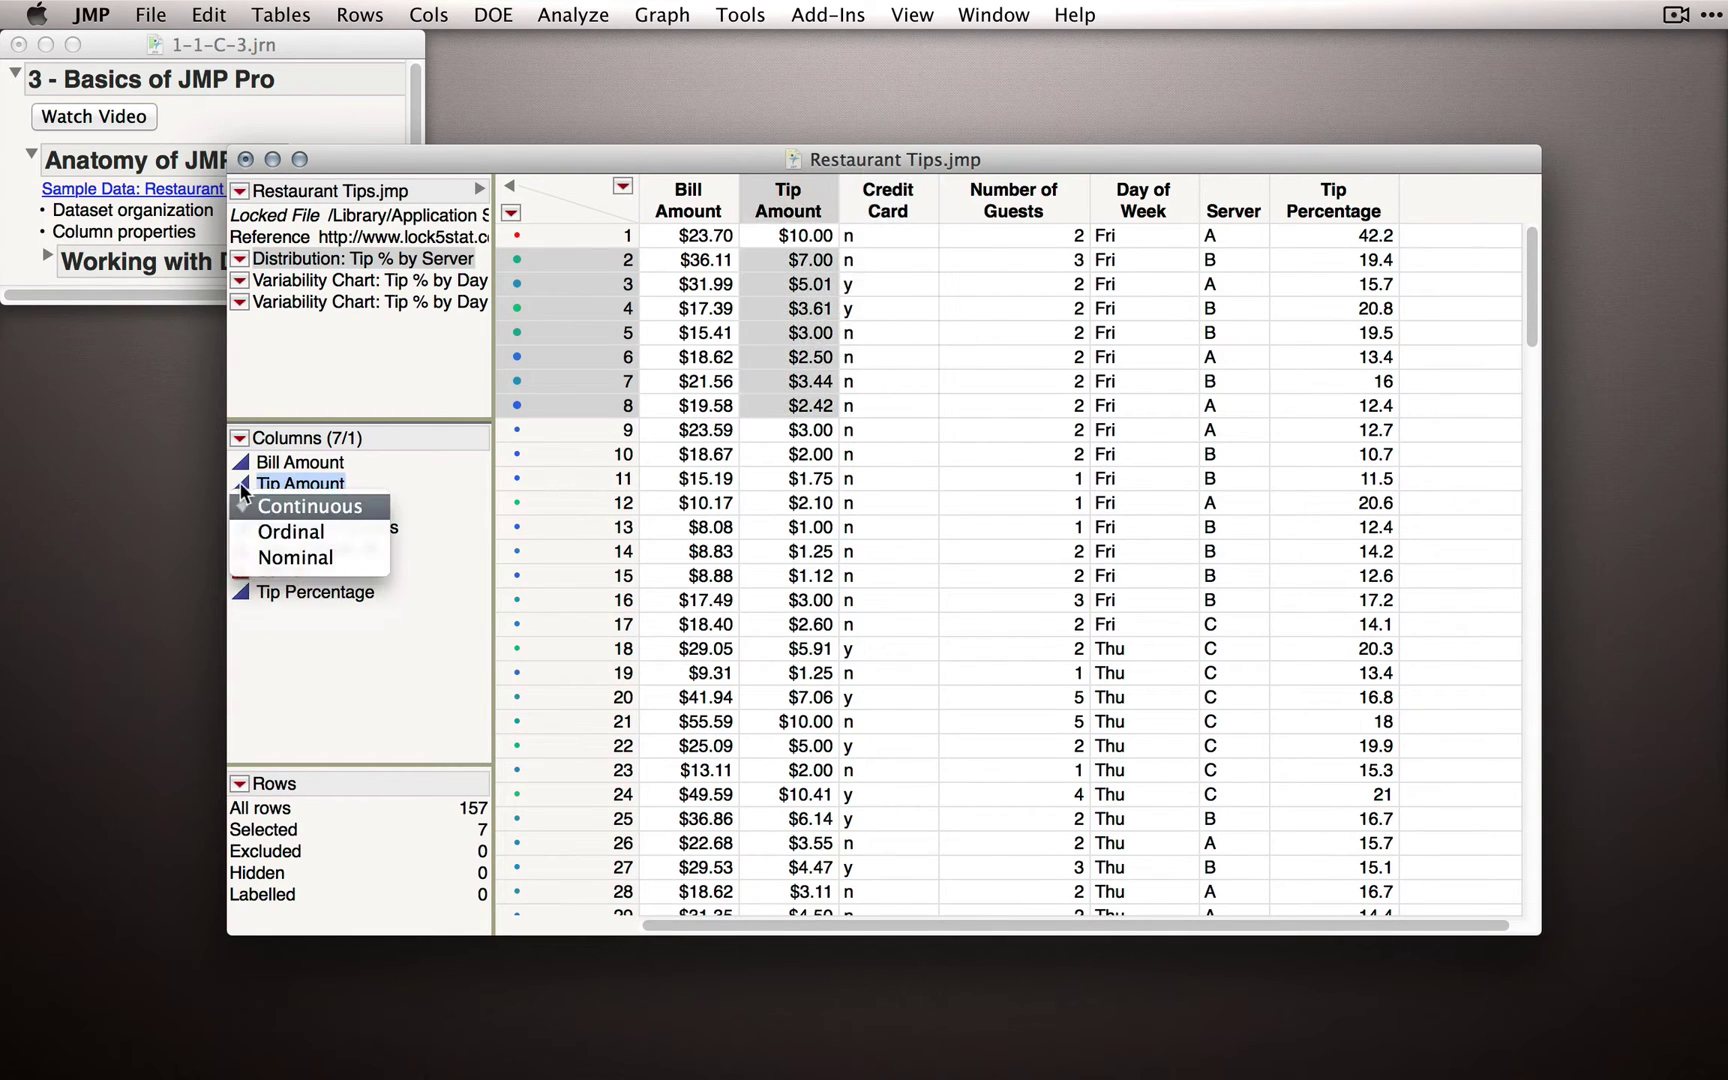
click(339, 505)
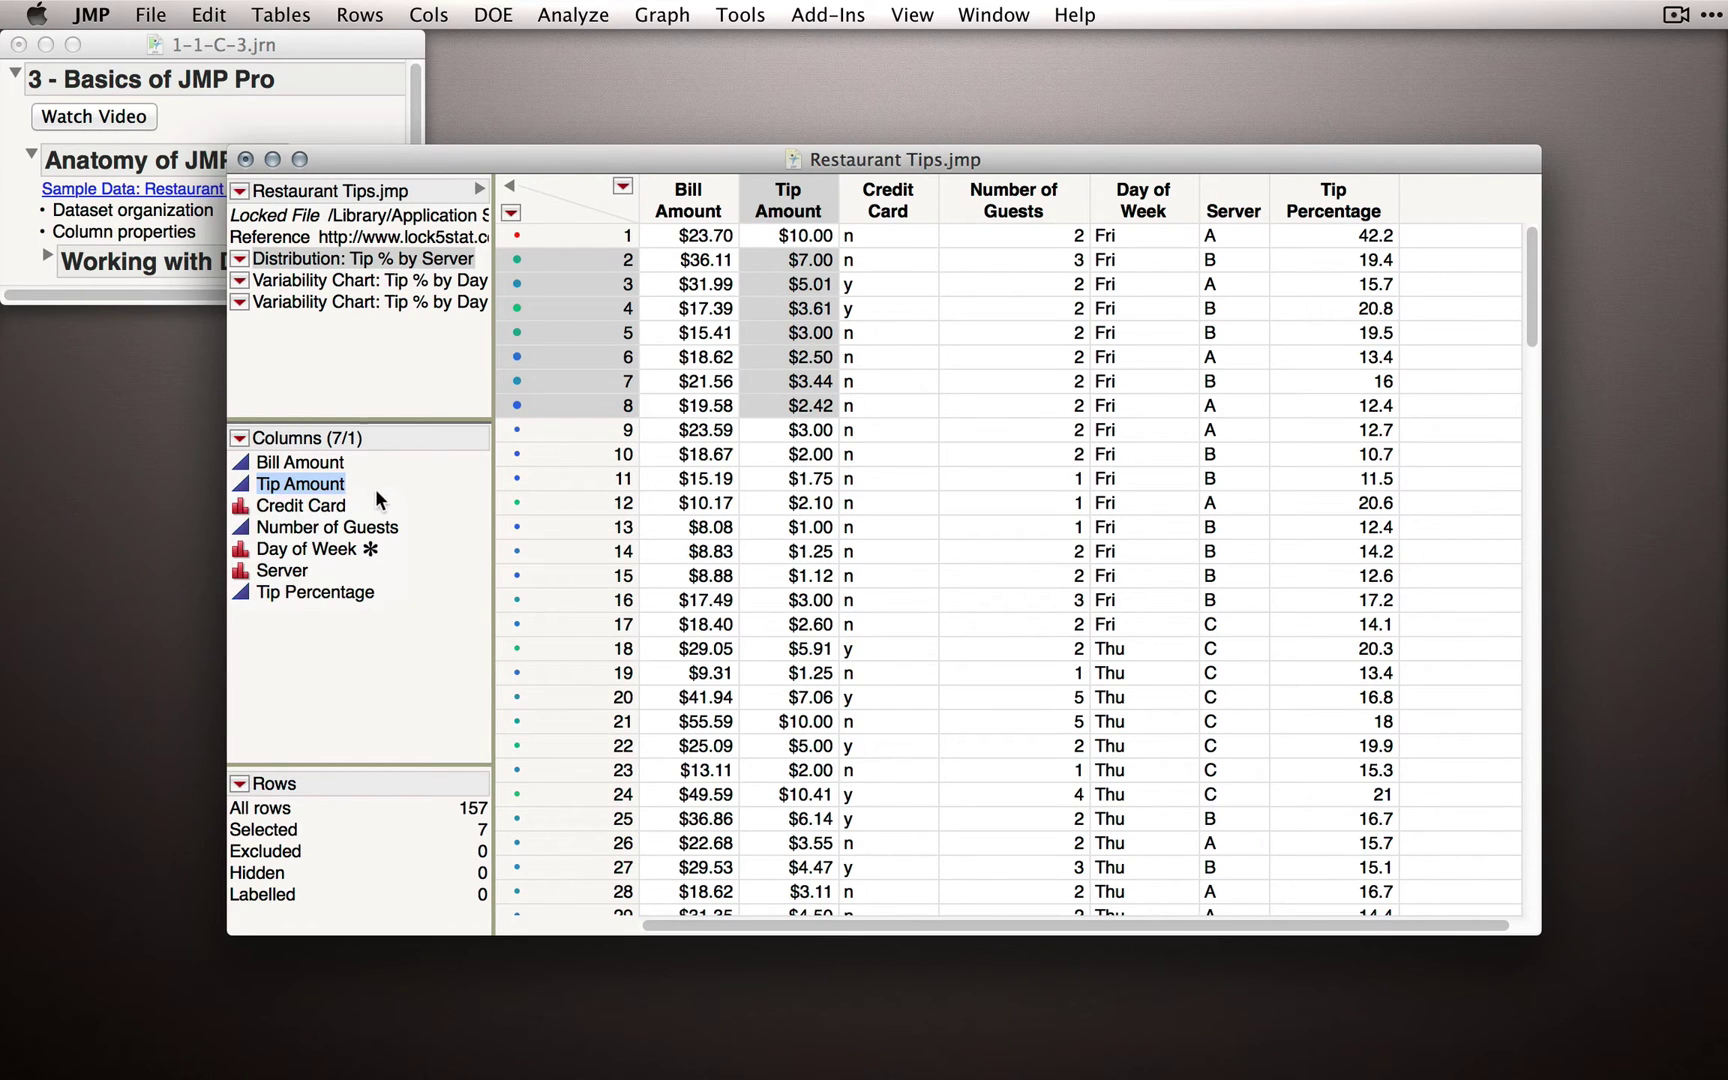
click(784, 205)
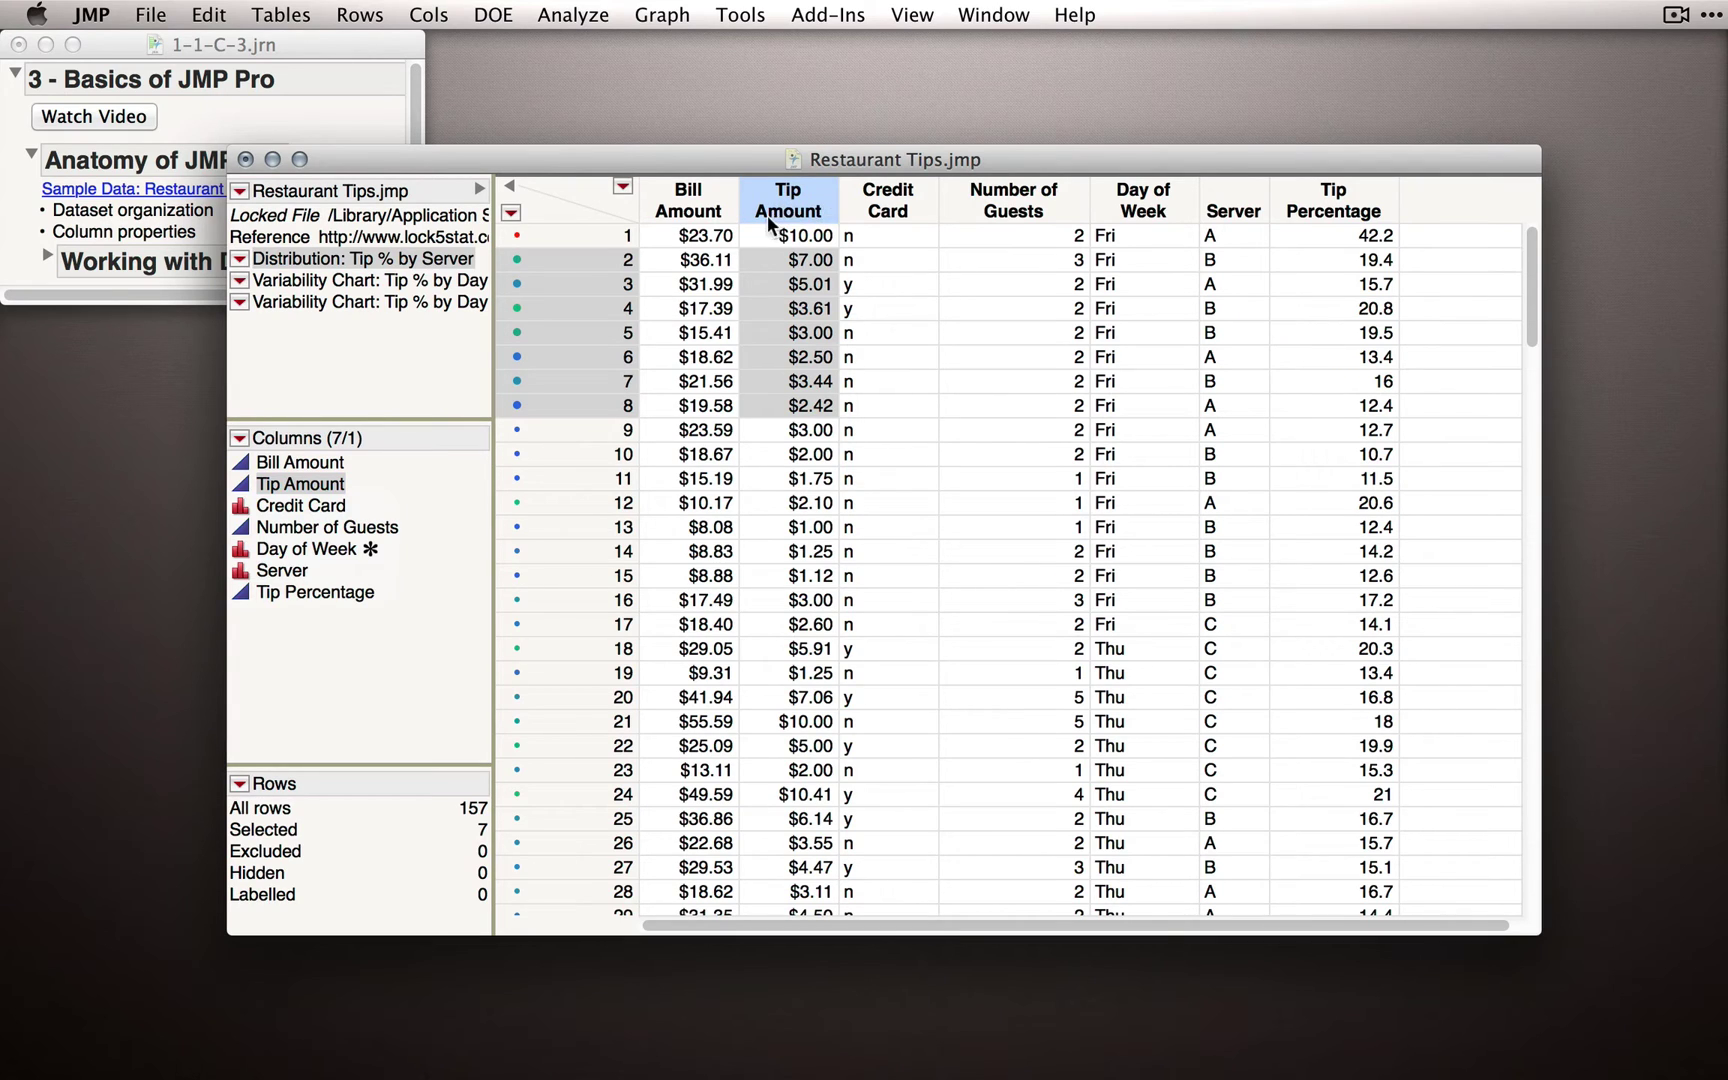
Step: Open Tip Amount's Column Info and review the Data Type choices, keeping Numeric
right_click(289, 486)
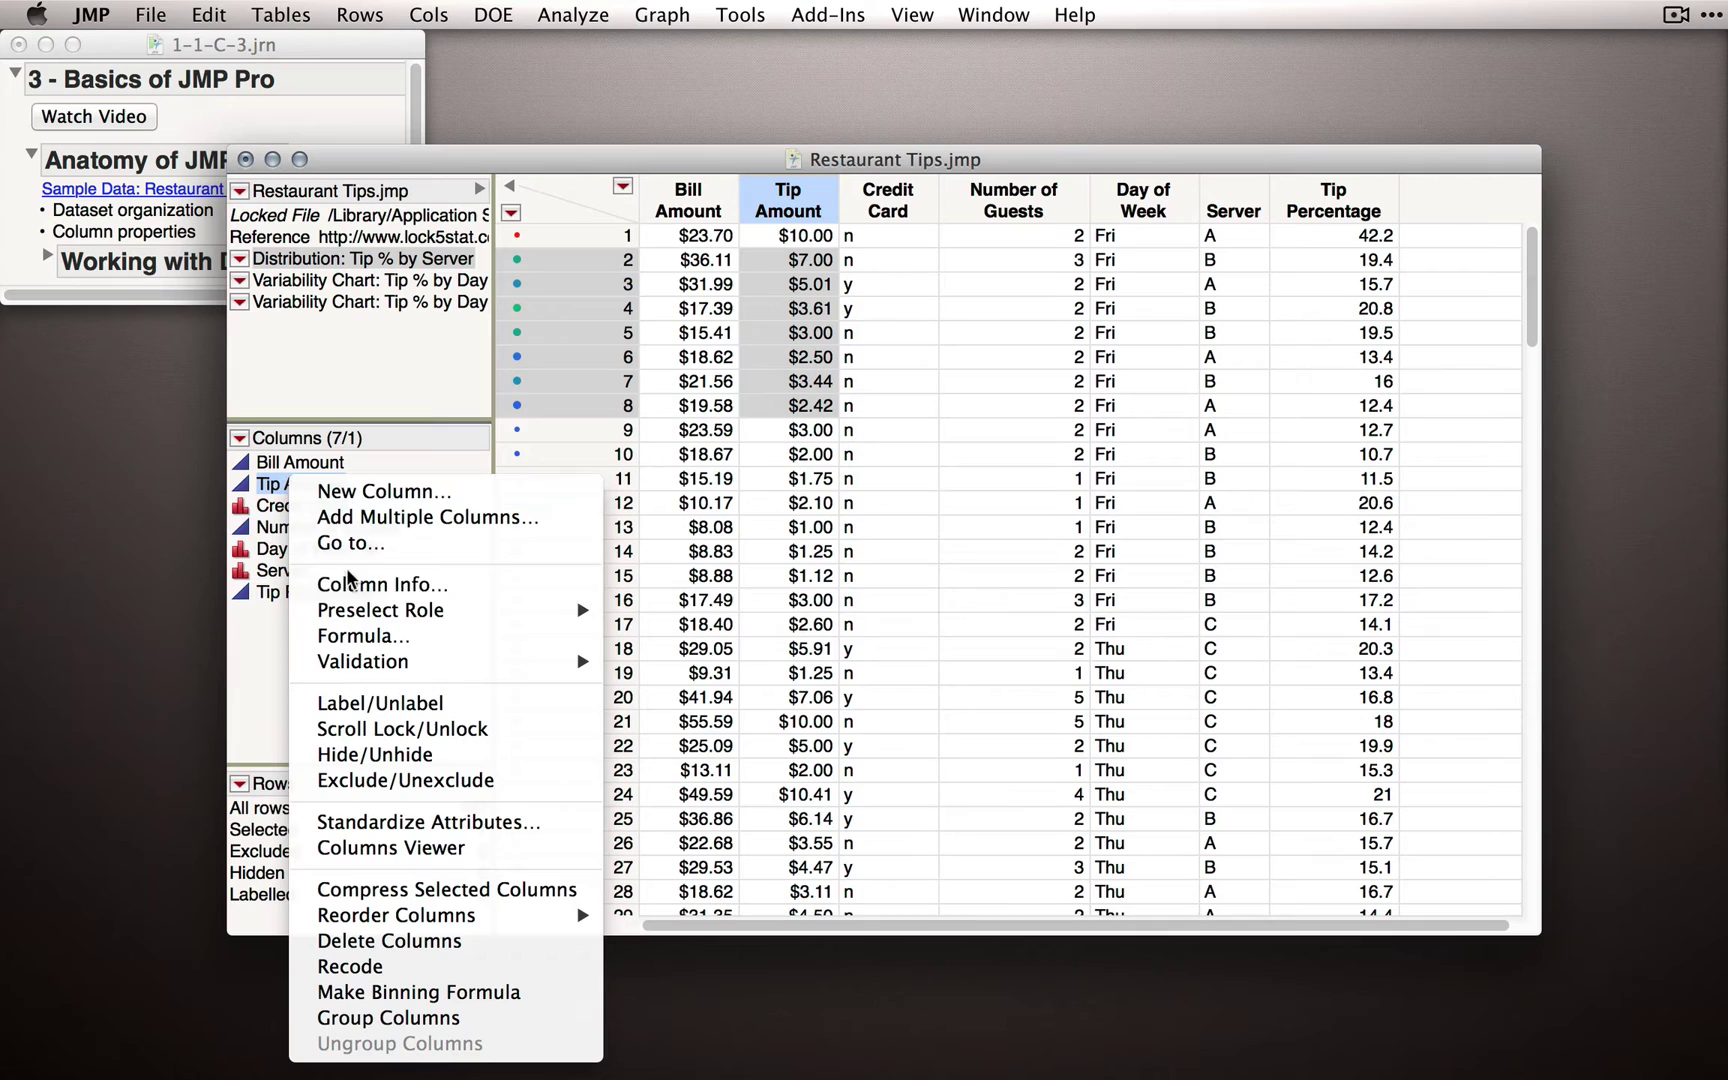
click(420, 586)
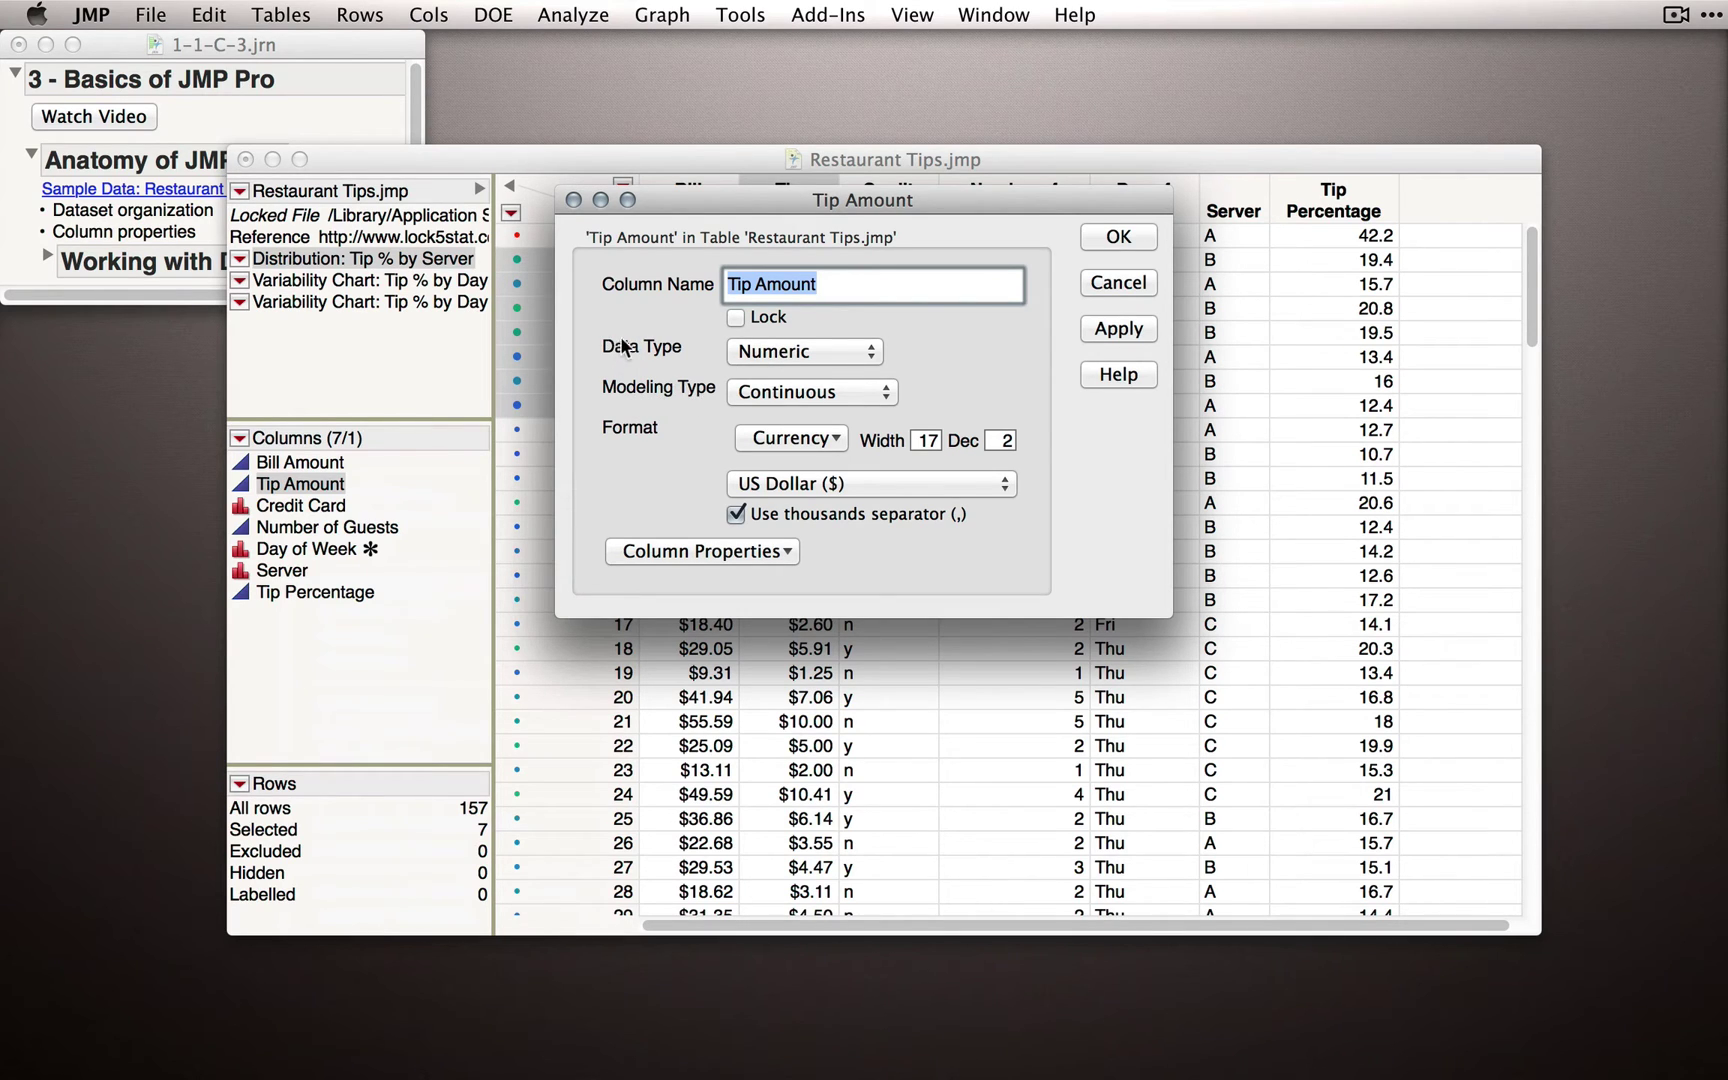
click(792, 353)
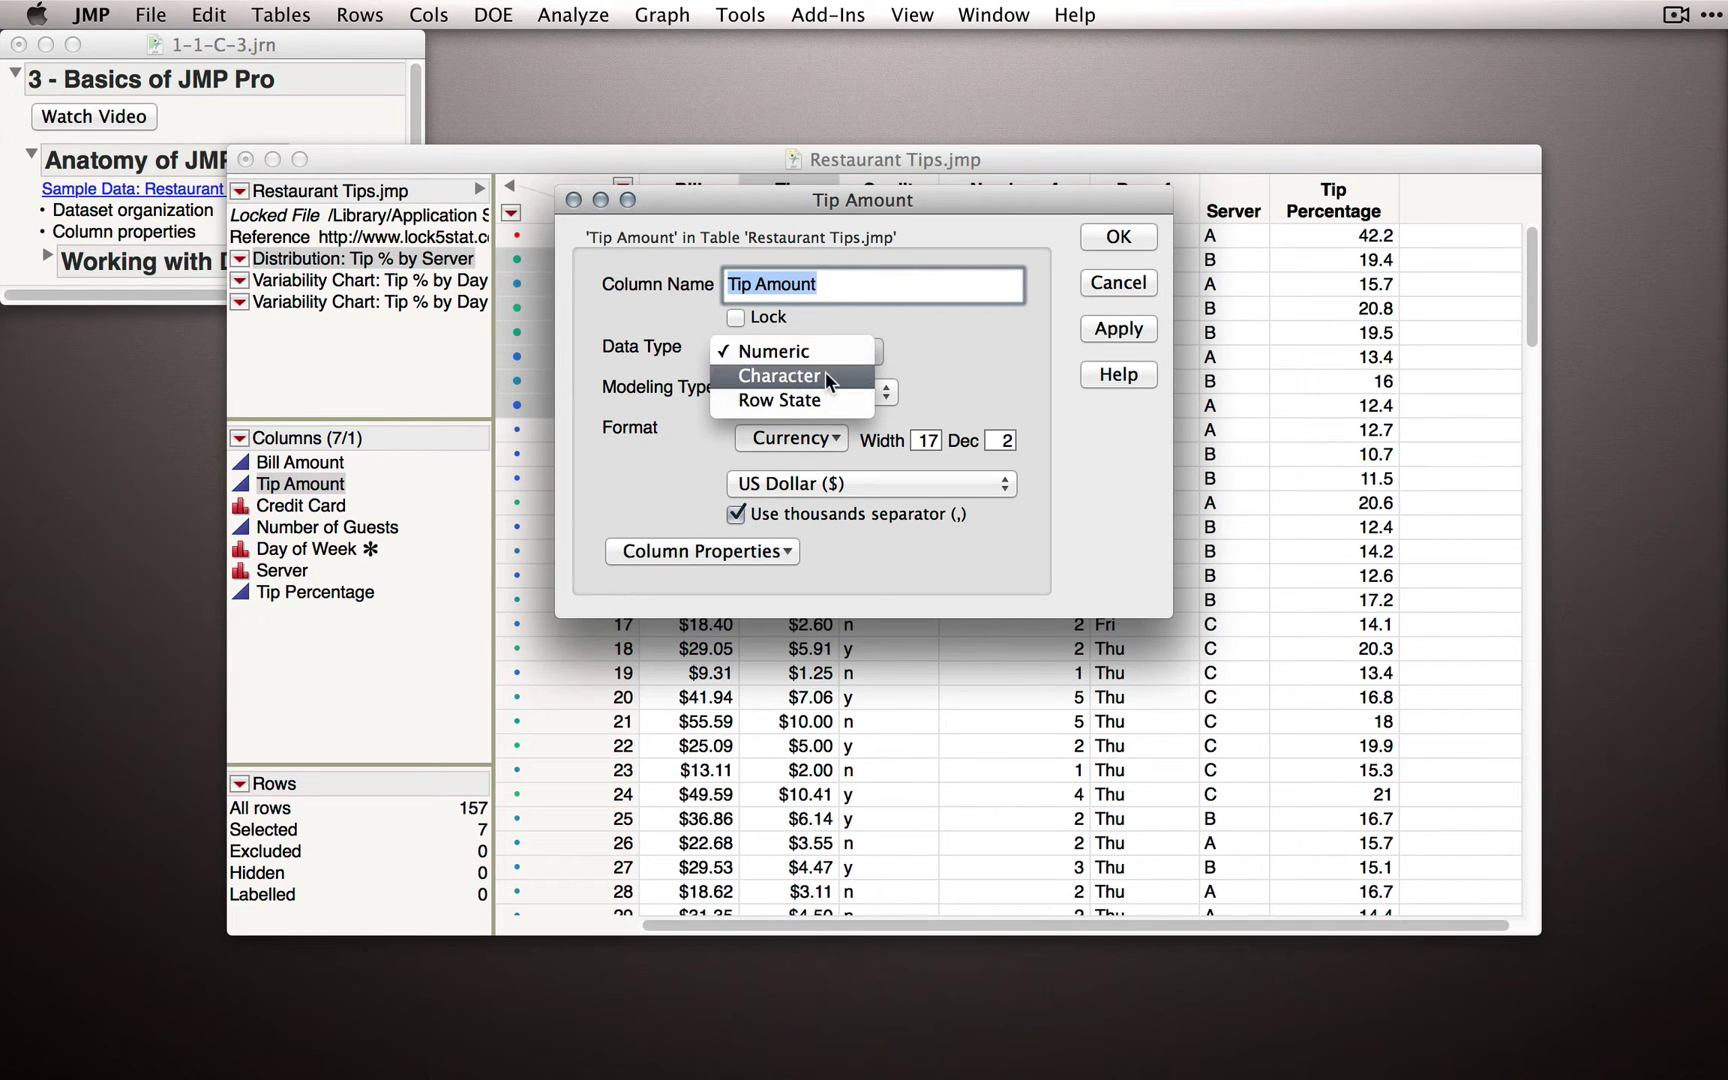
click(926, 358)
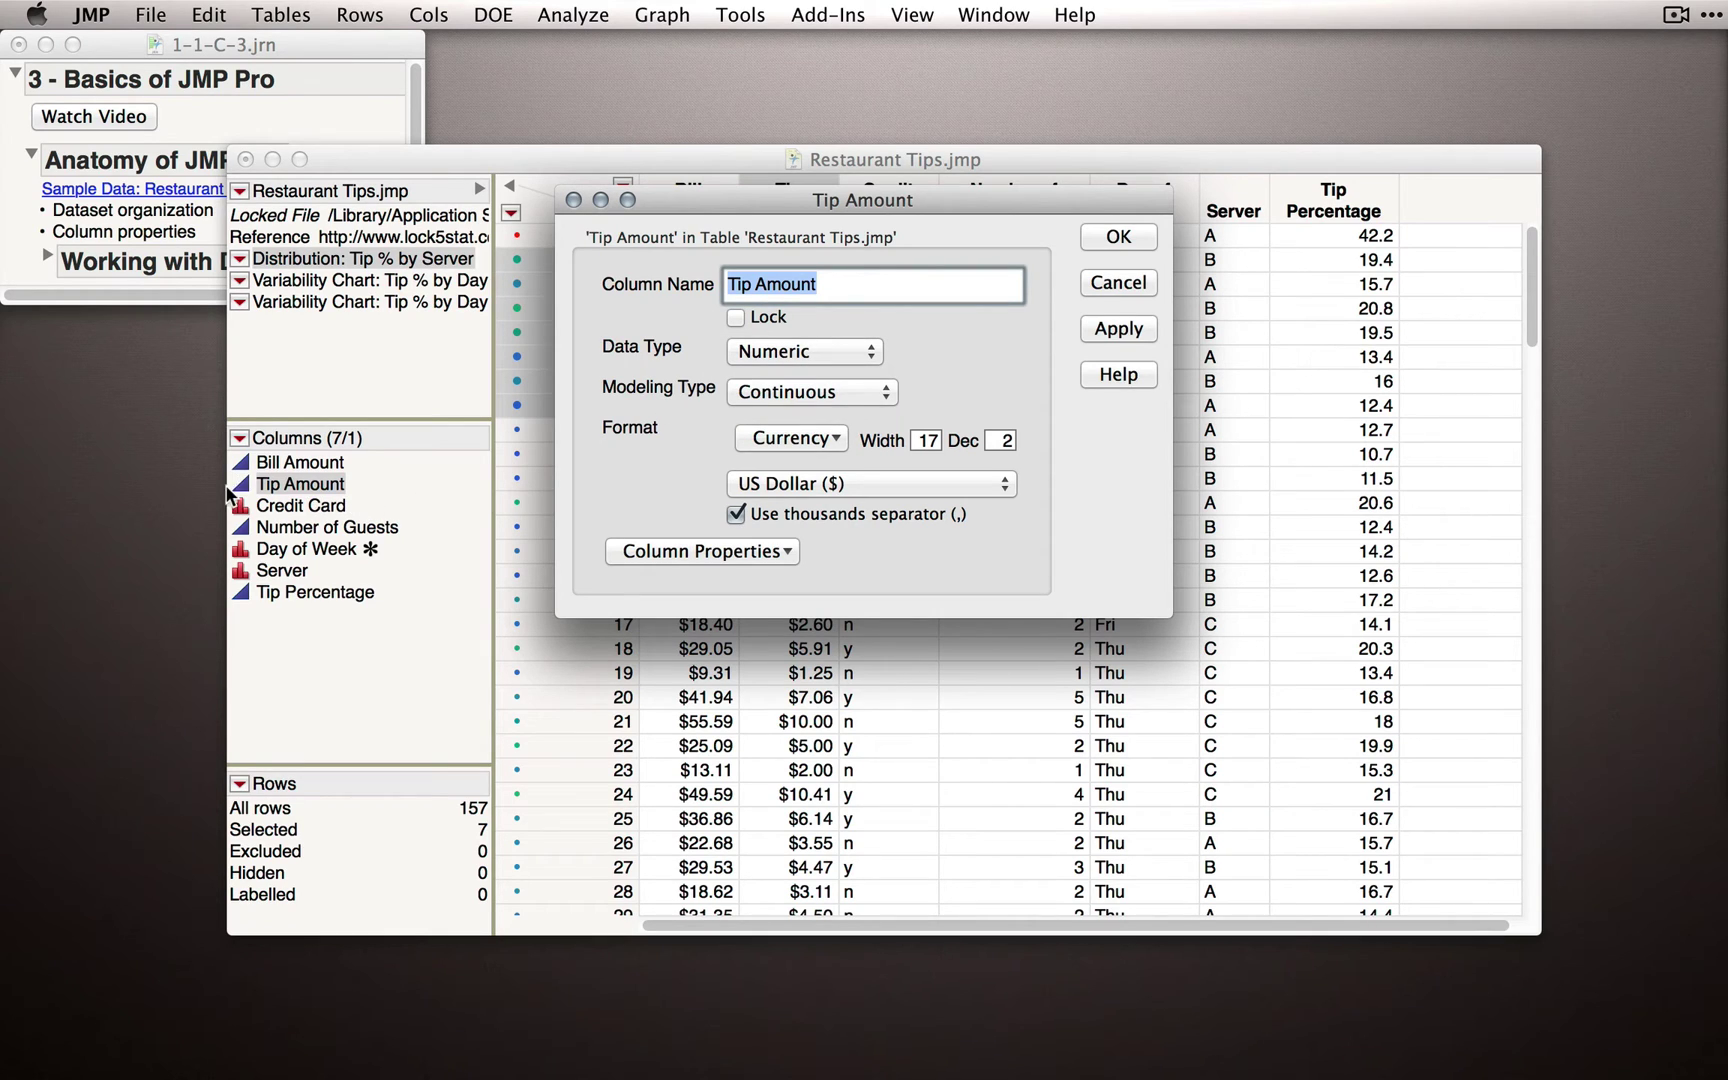
click(772, 398)
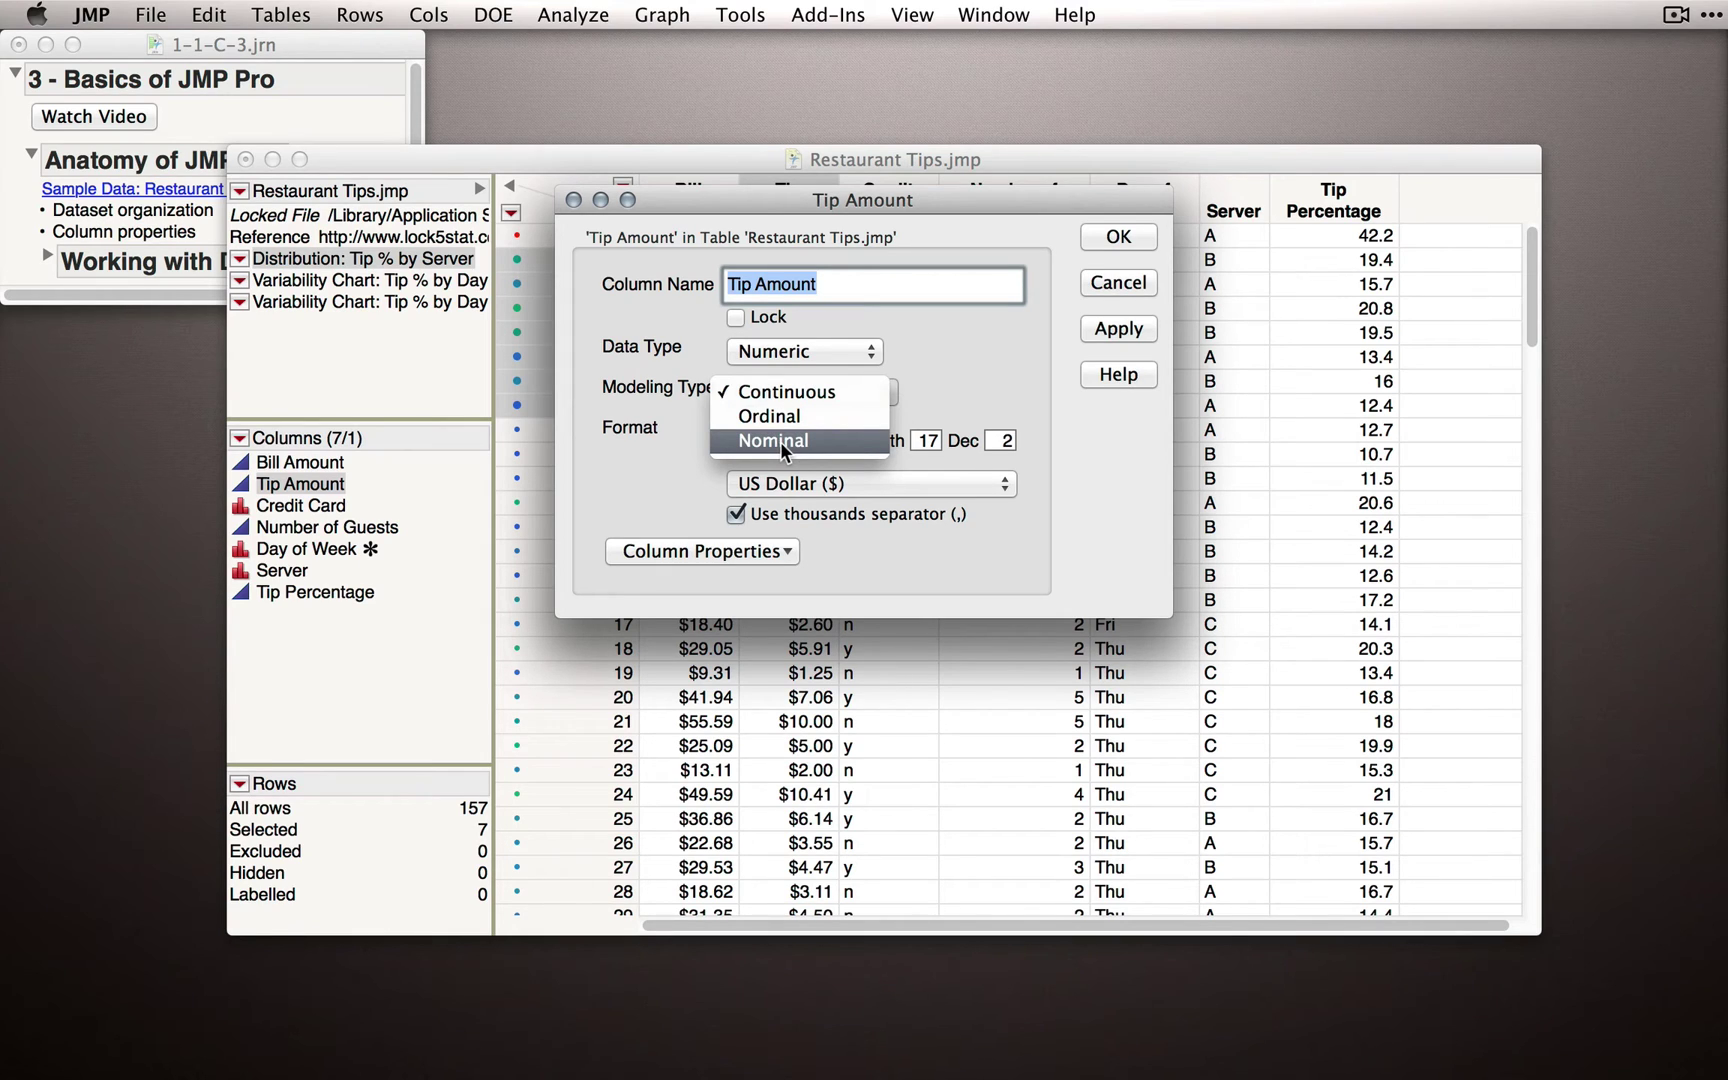
click(1002, 377)
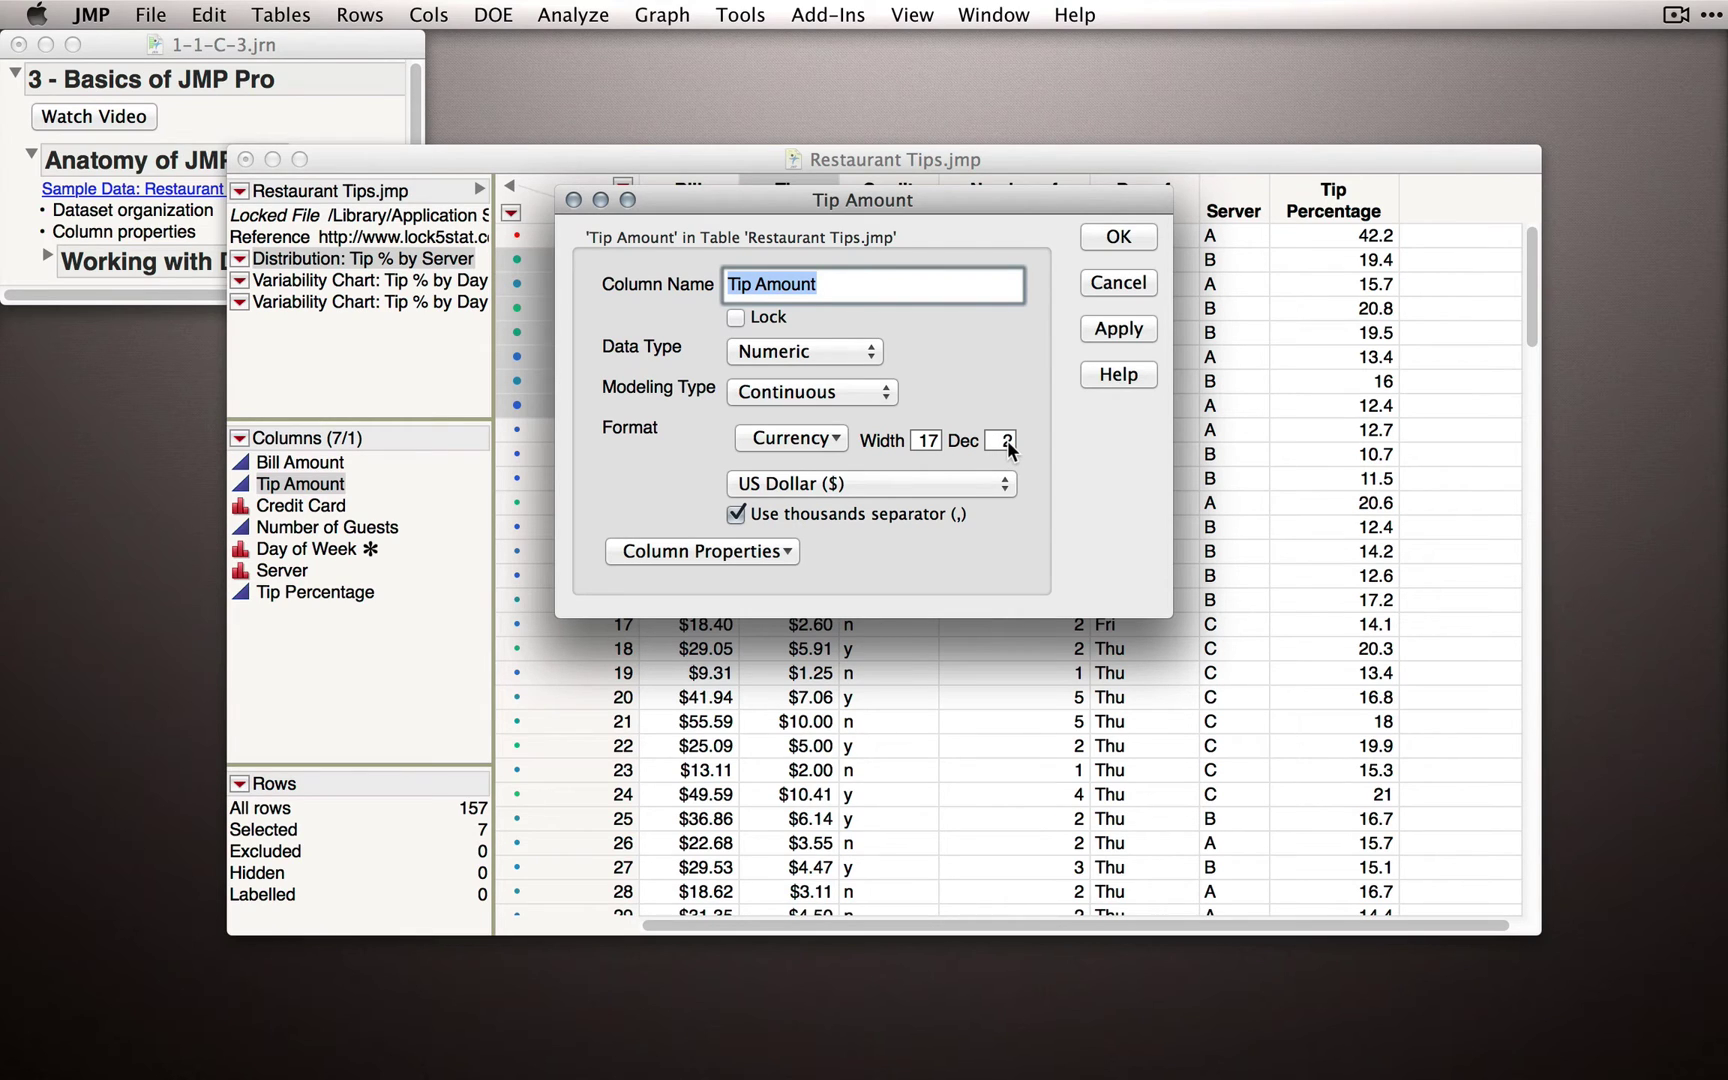
Step: Review the Column Properties list, then close Tip Amount's settings unchanged with OK
click(740, 551)
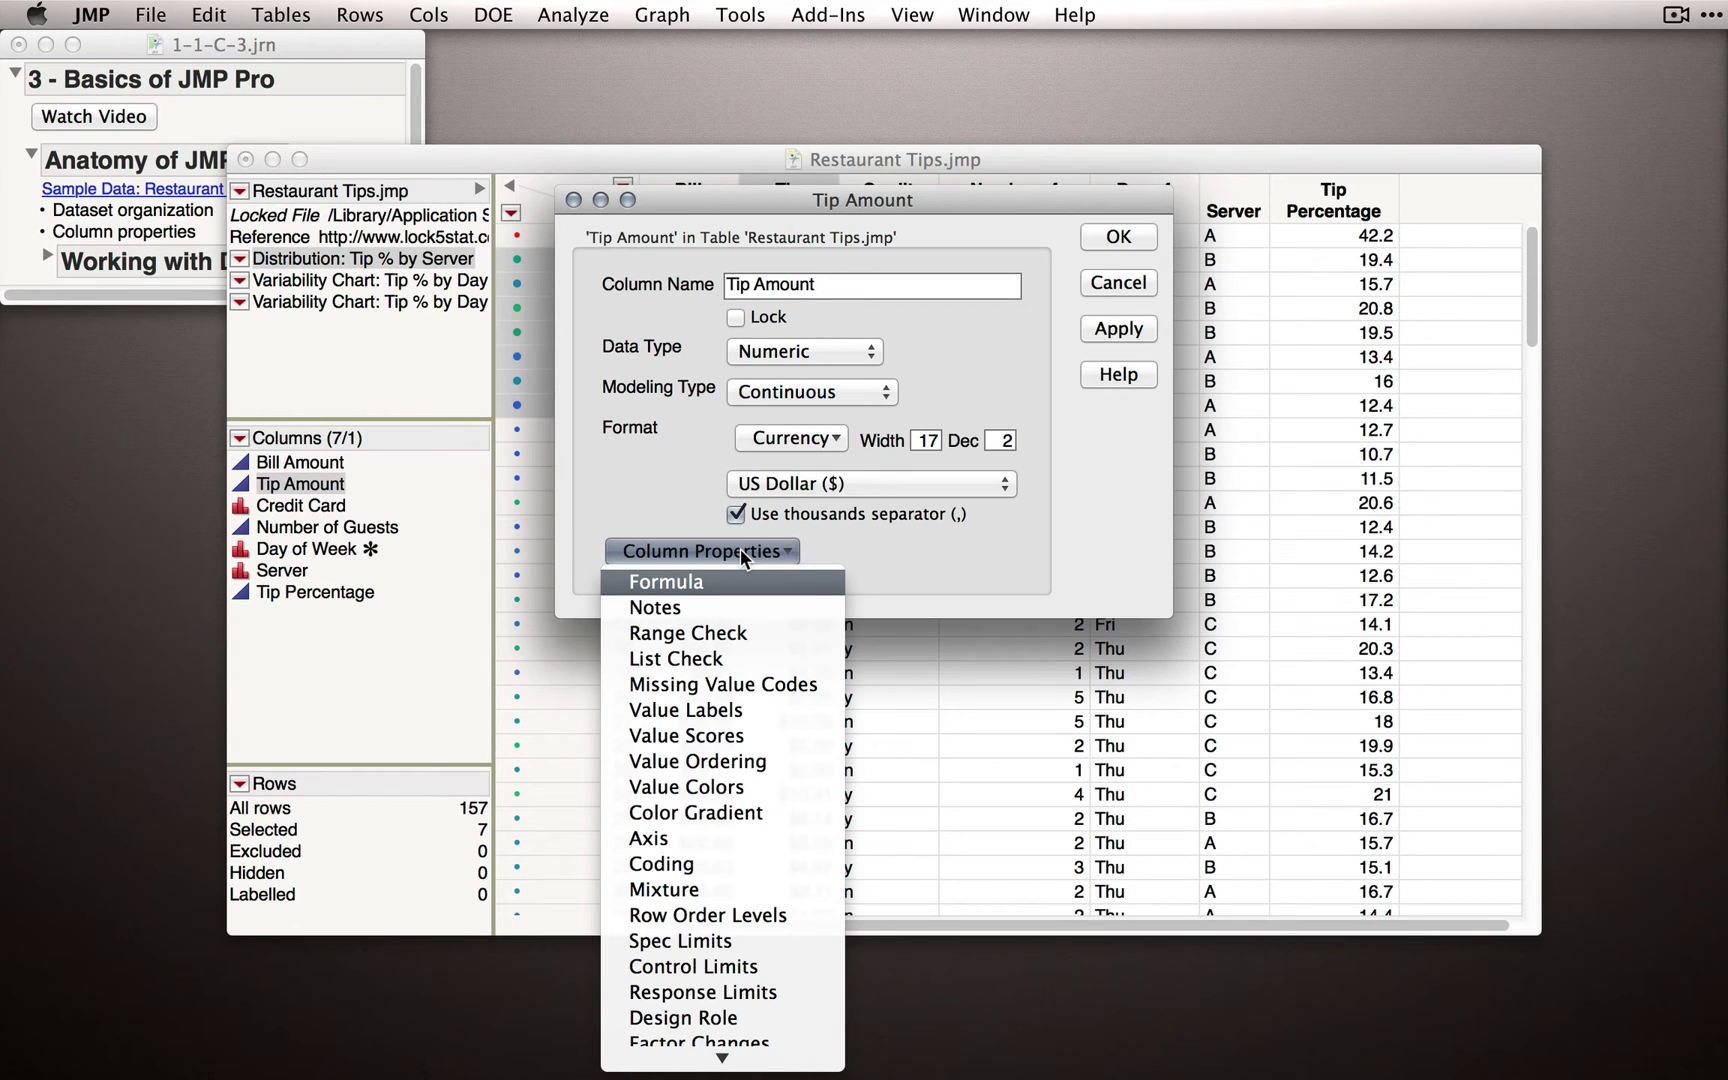
click(944, 546)
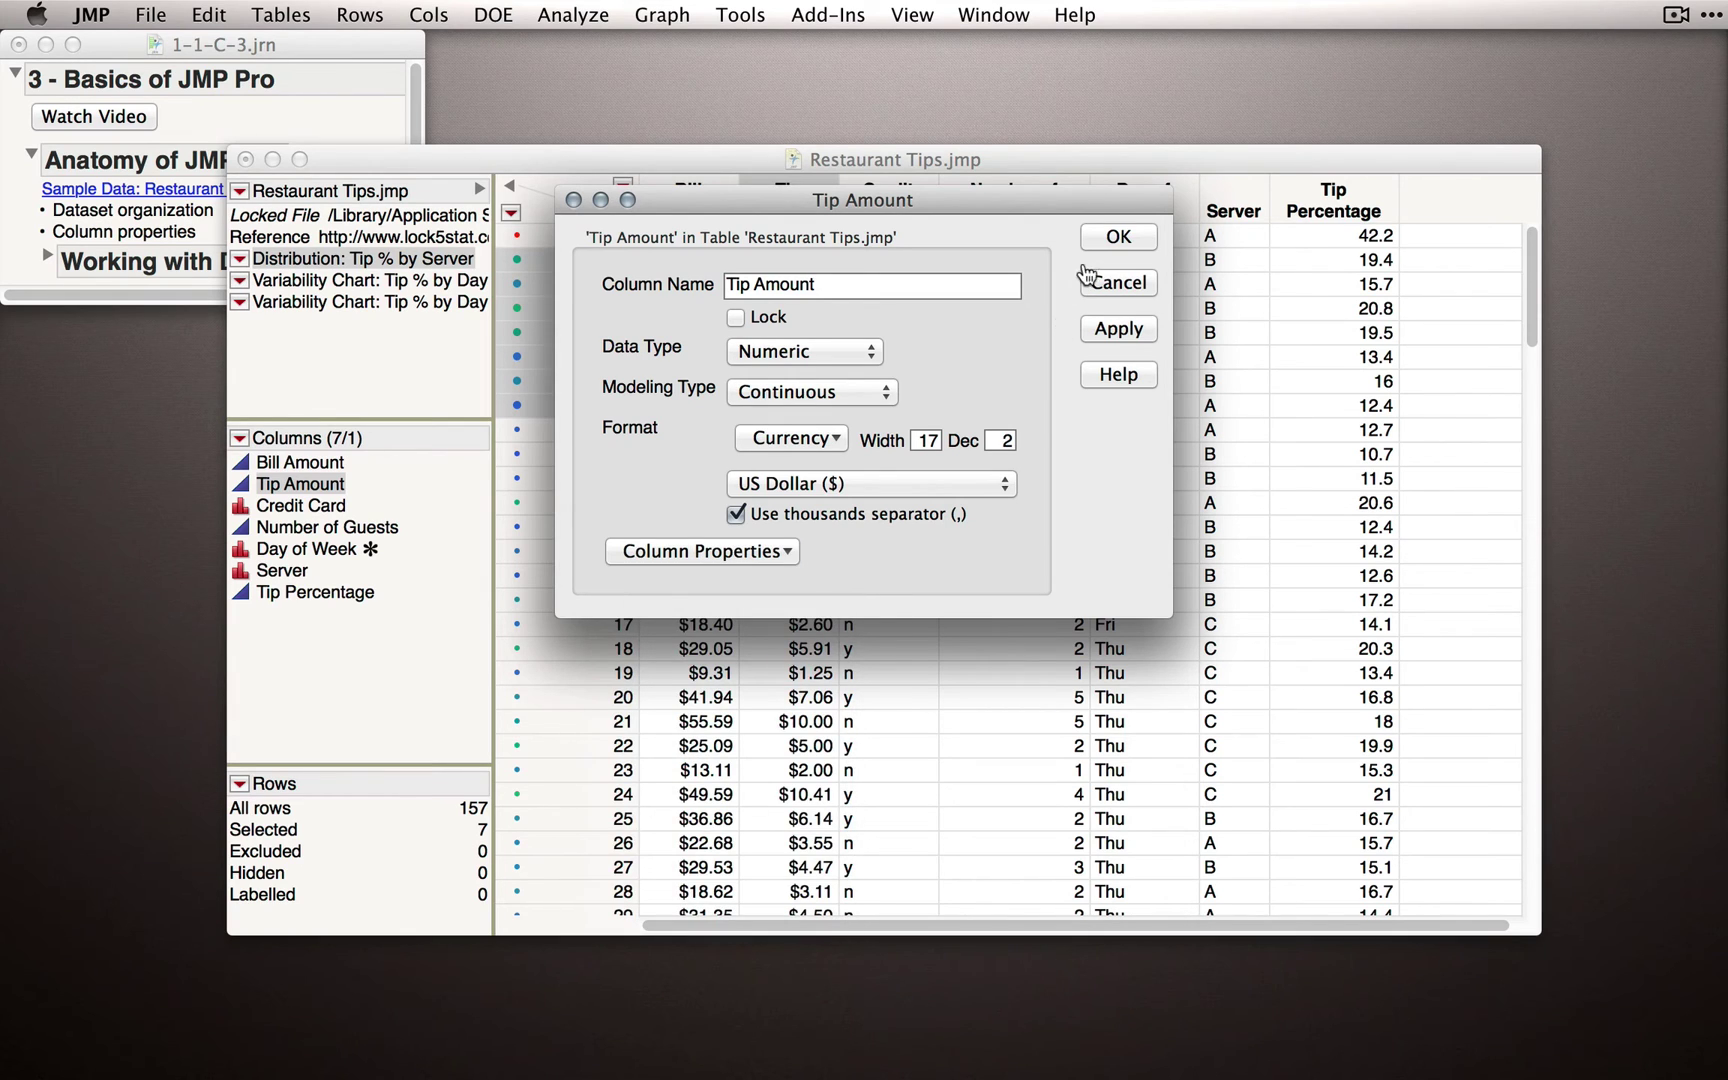
click(1110, 237)
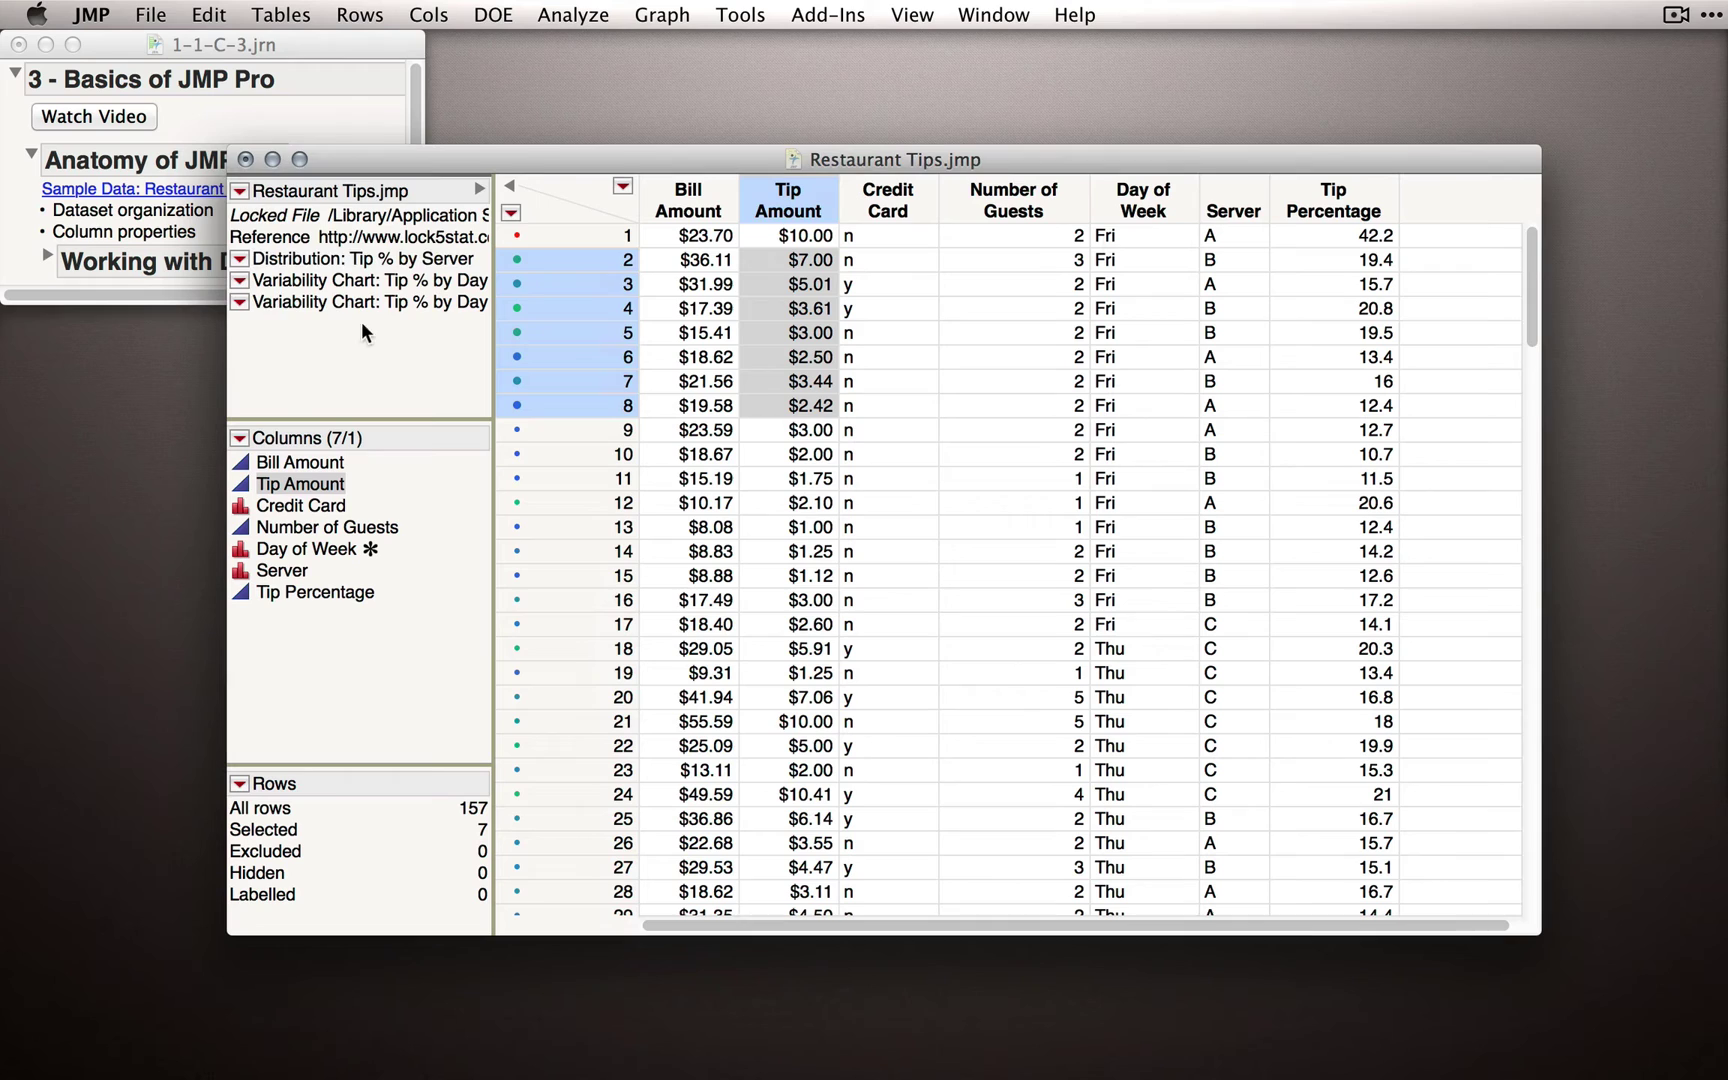
Step: Expand Working with Data in the enlarged journal, pointing out File size and Creating a JMP Data Table
click(170, 261)
click(47, 256)
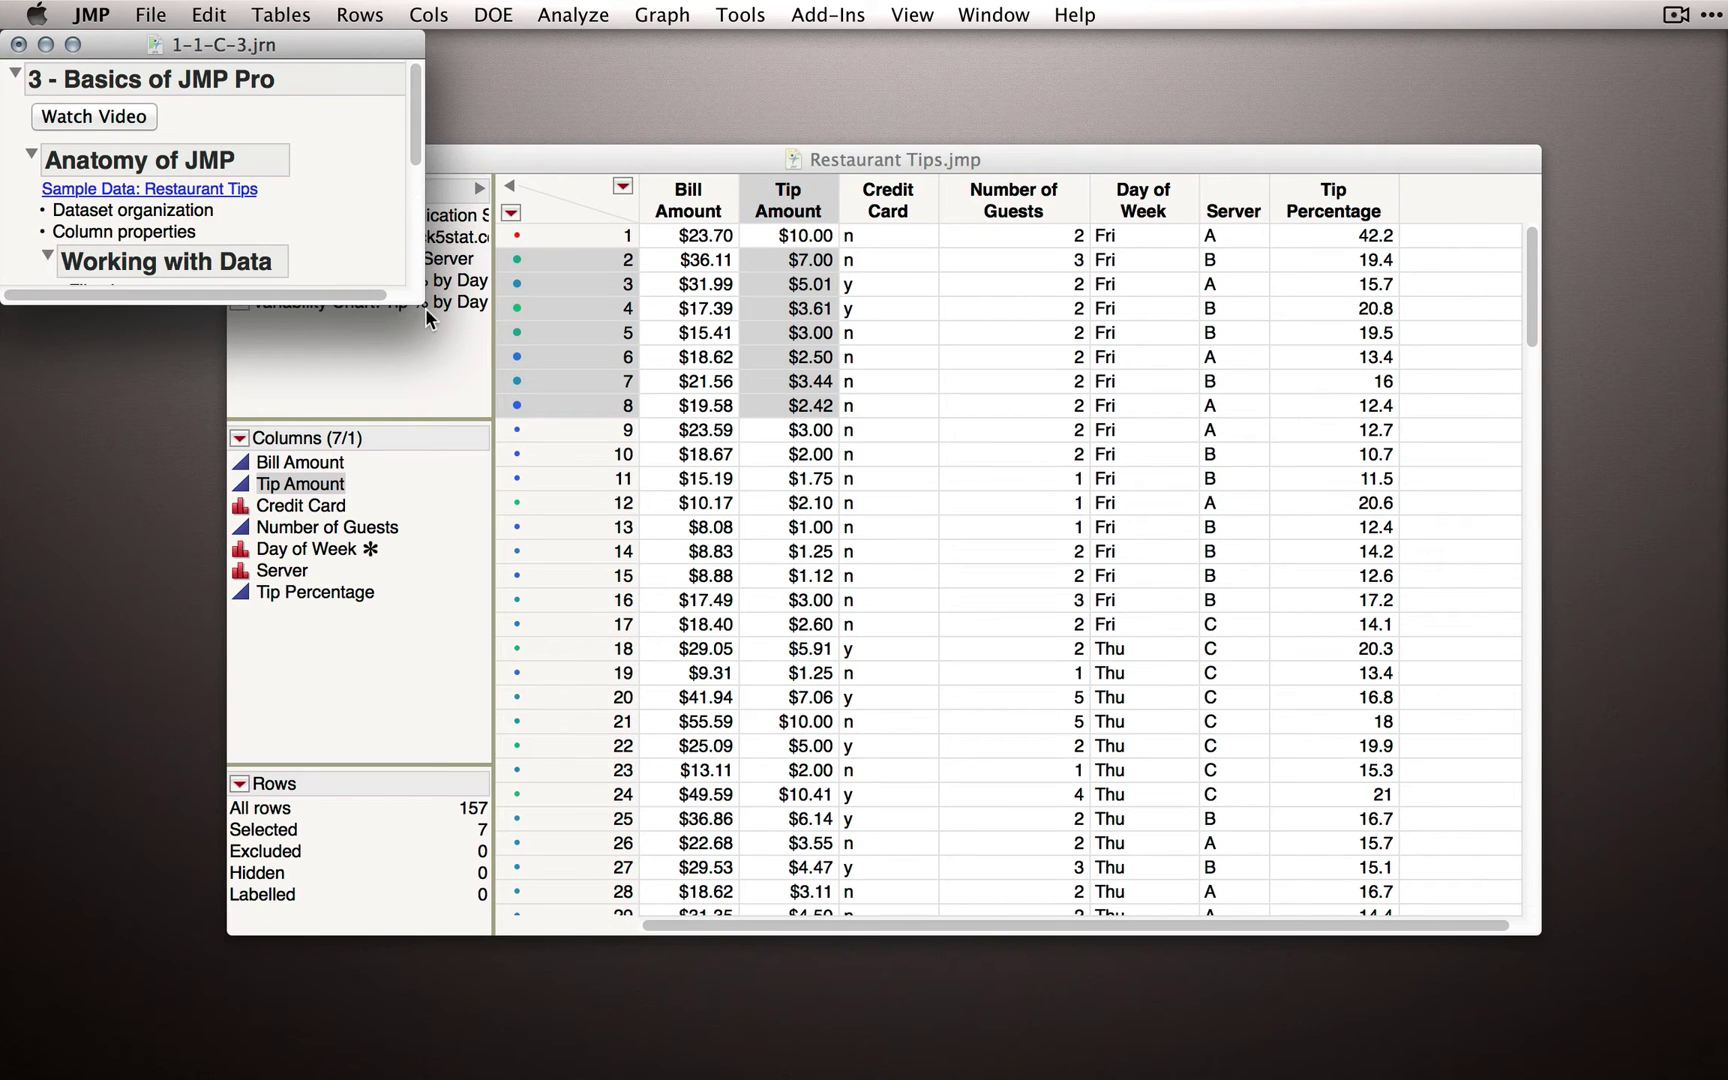
drag(418, 311, 438, 509)
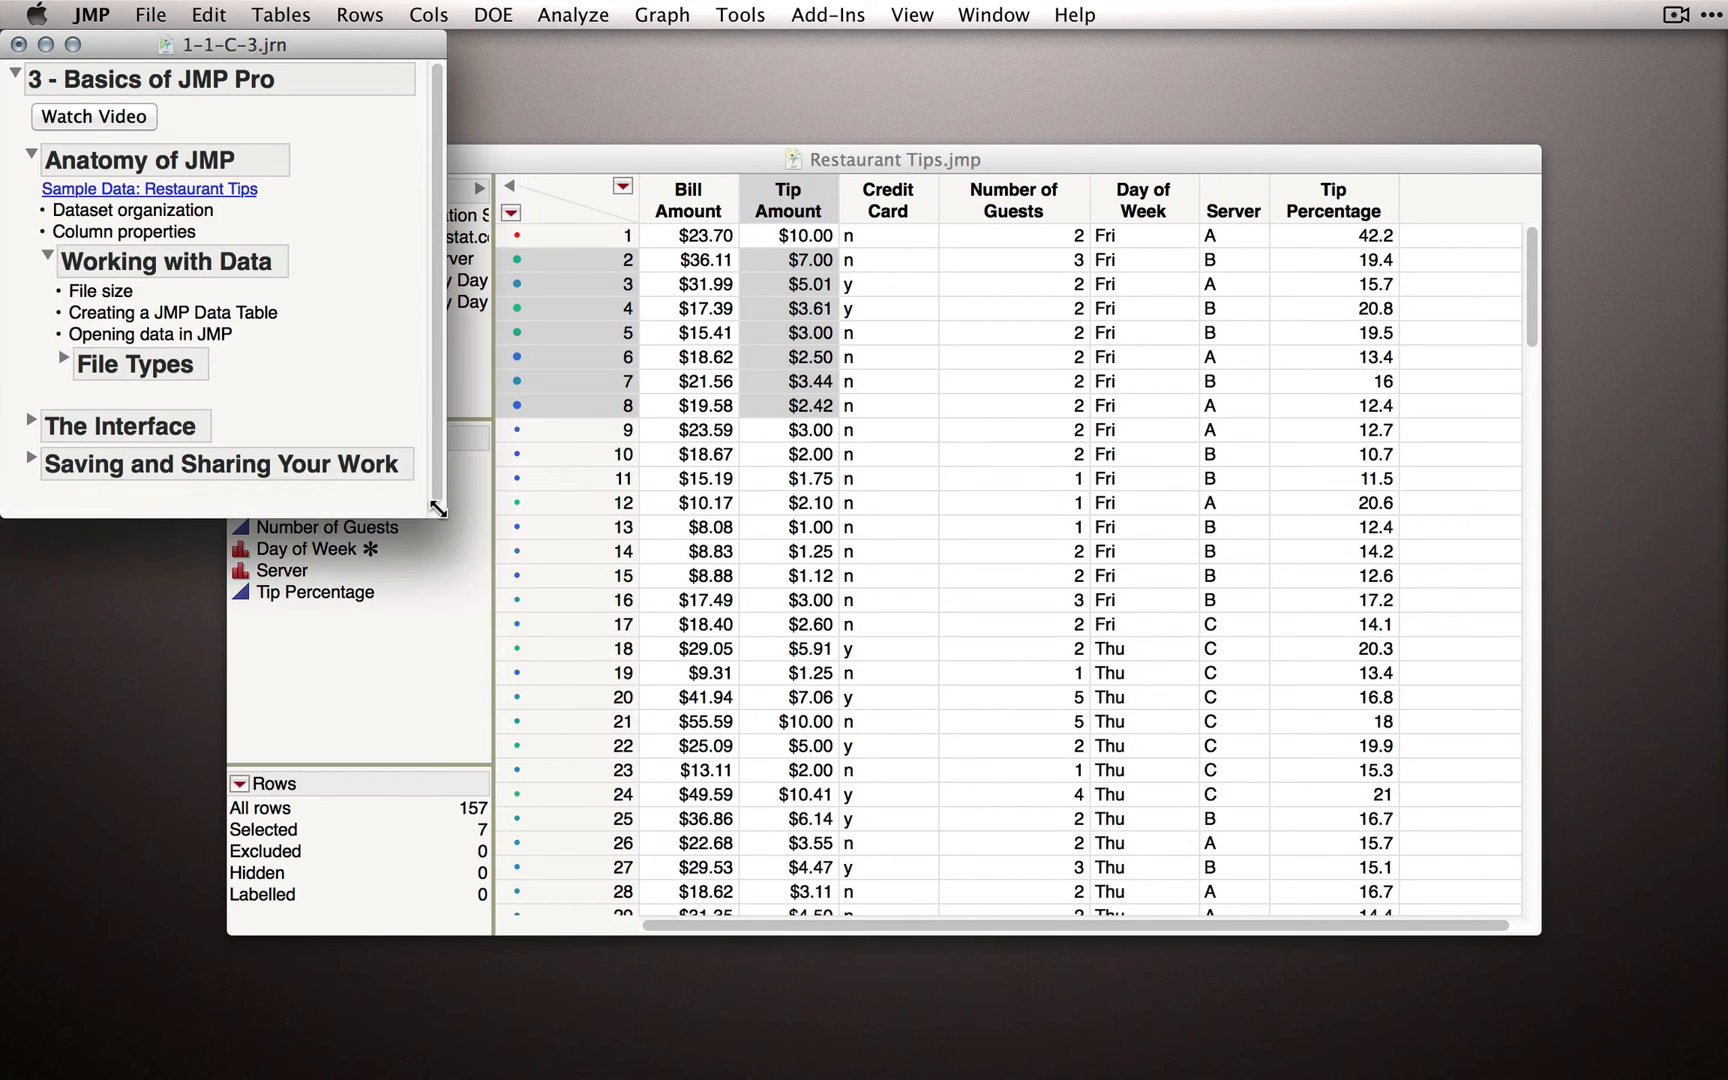
click(95, 291)
click(104, 317)
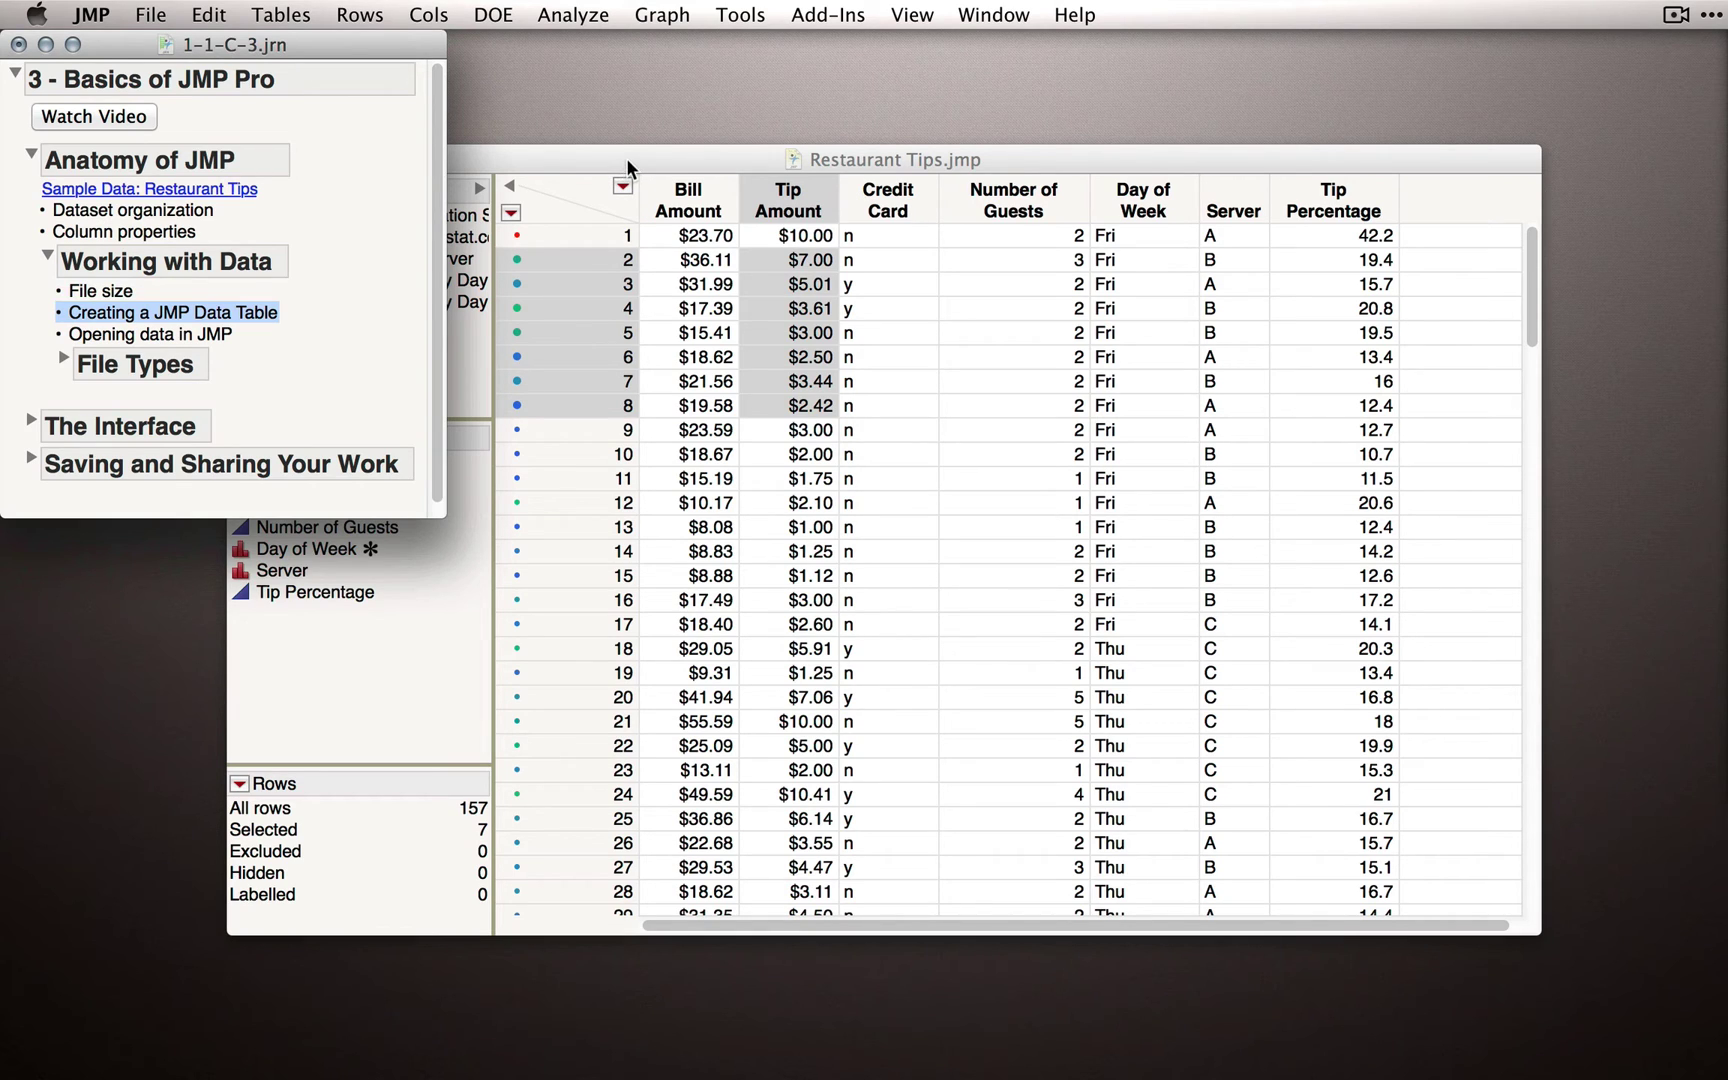
Step: Create a new blank data table and move its window lower on screen
click(152, 14)
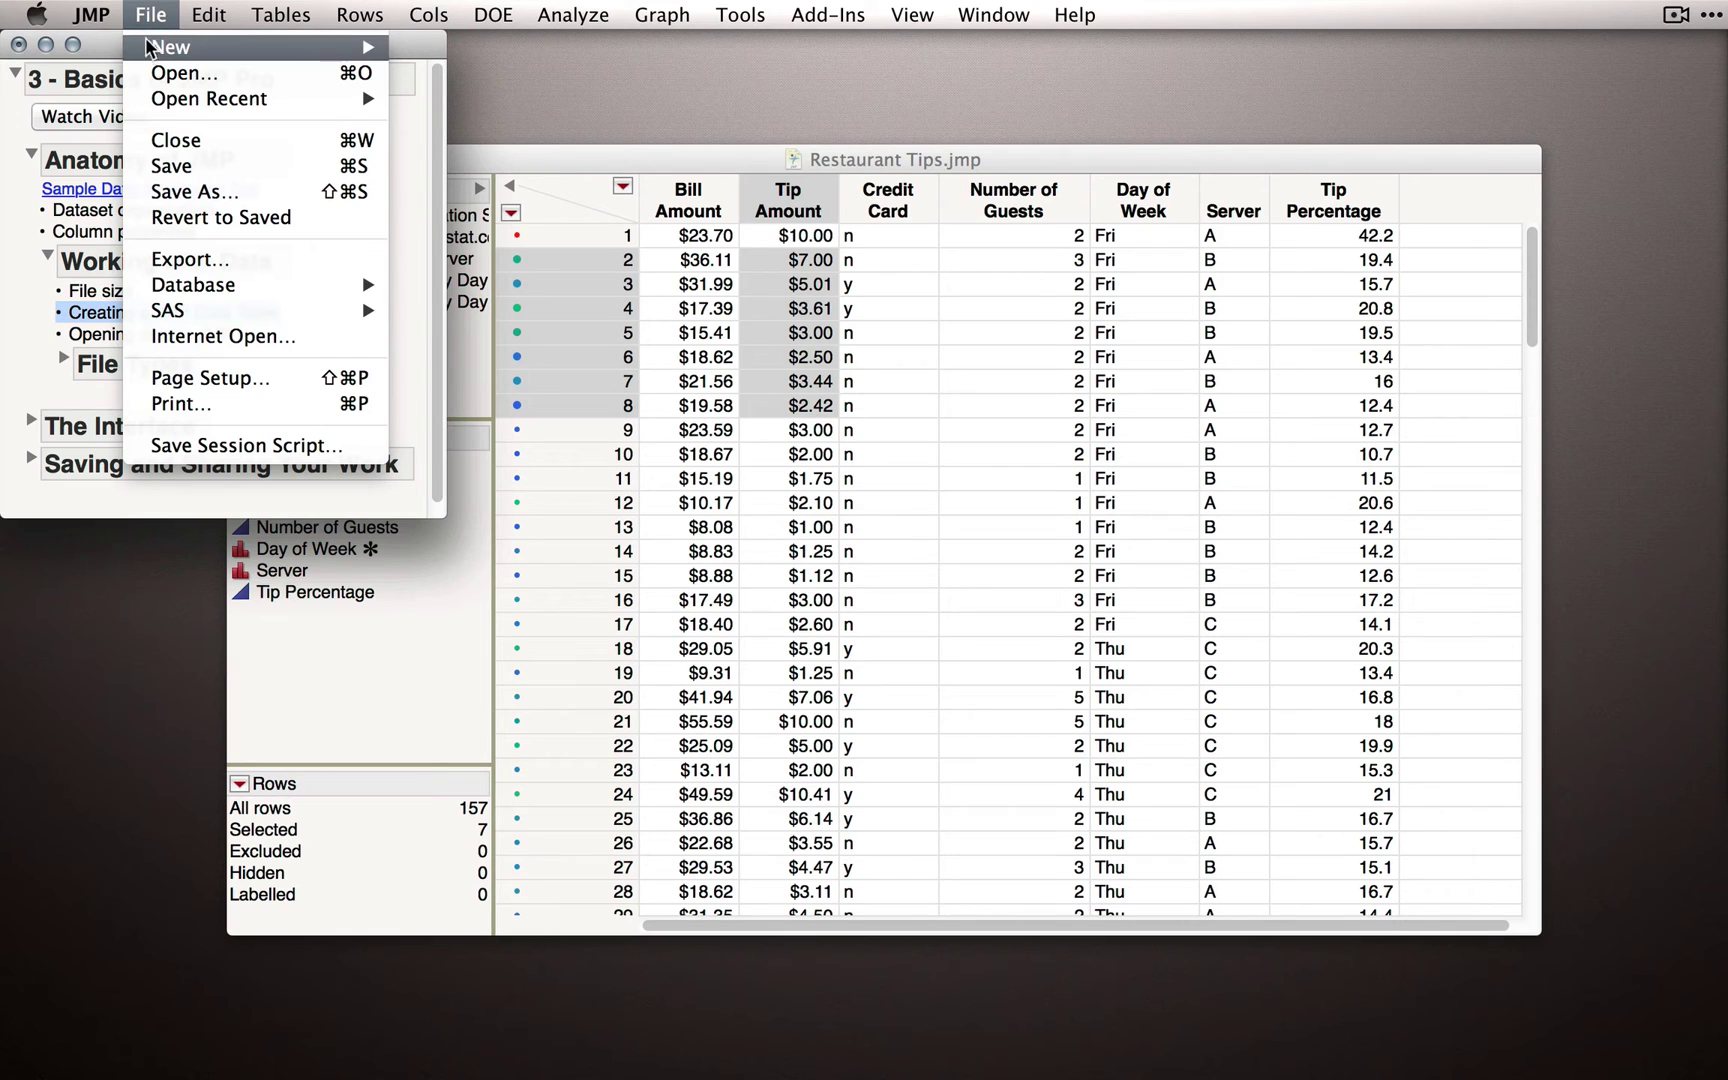
mouse_move(152, 47)
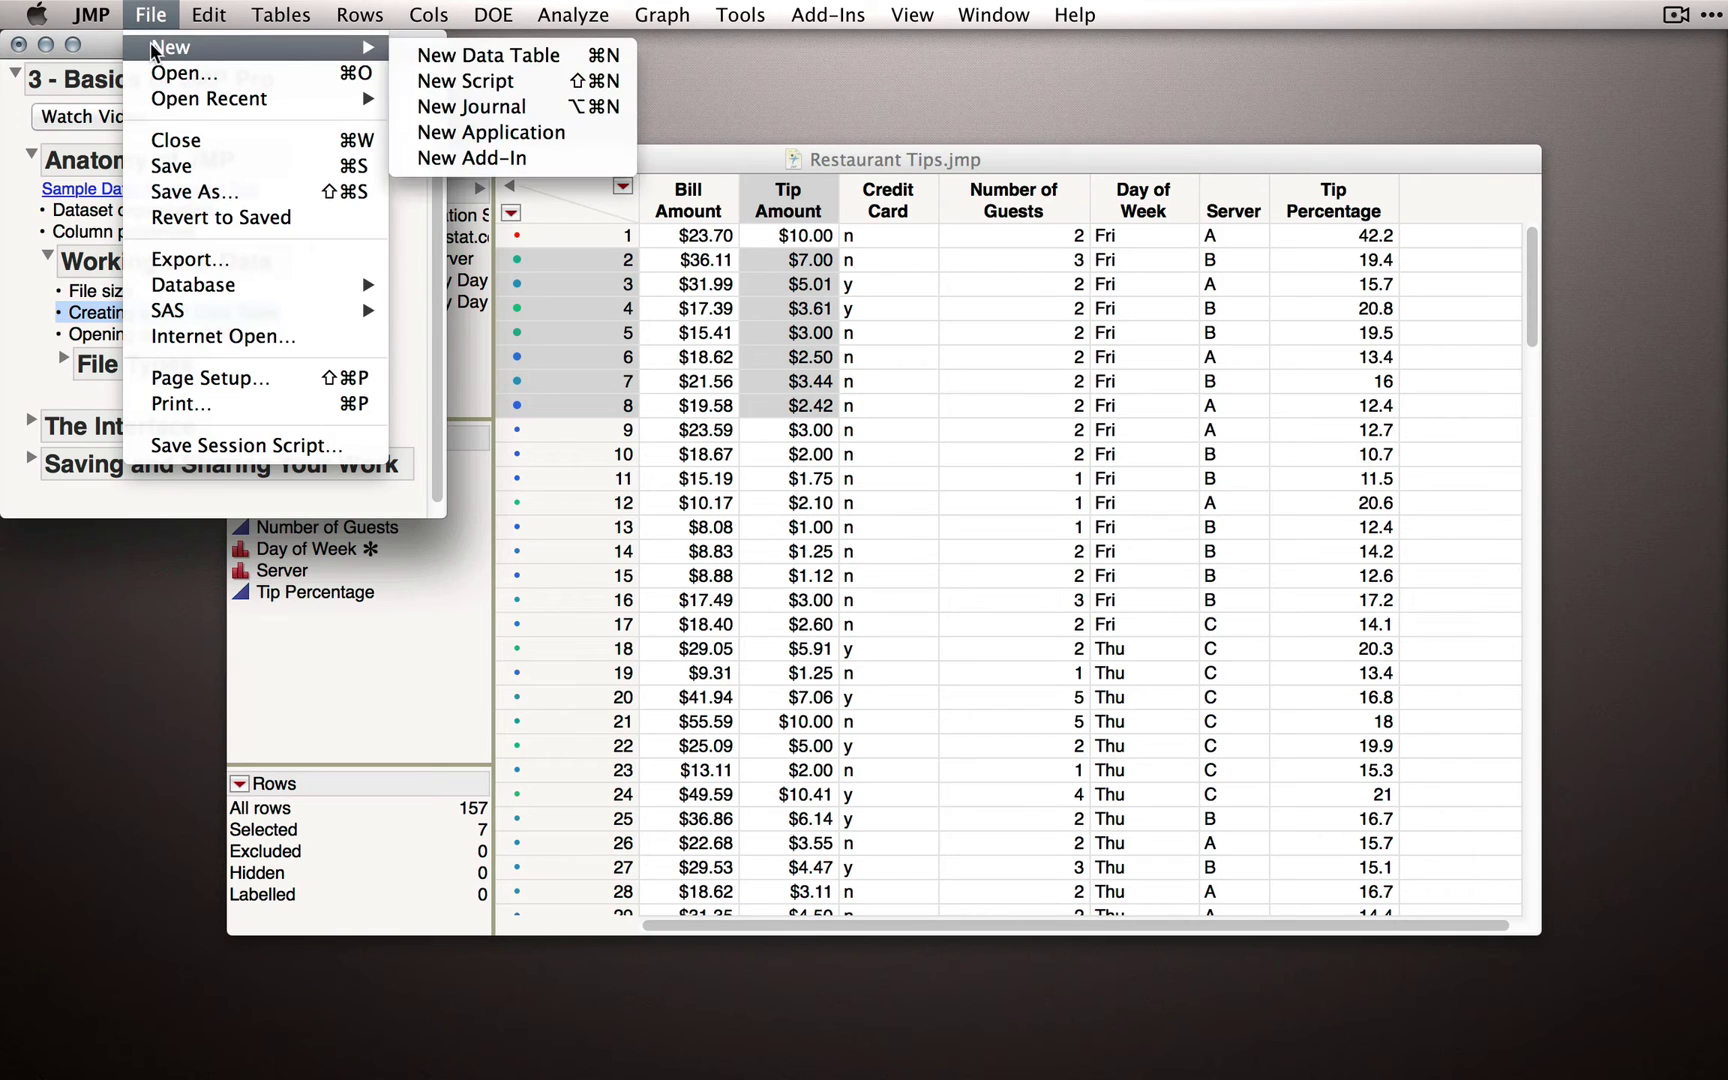
click(467, 55)
drag(625, 68, 785, 357)
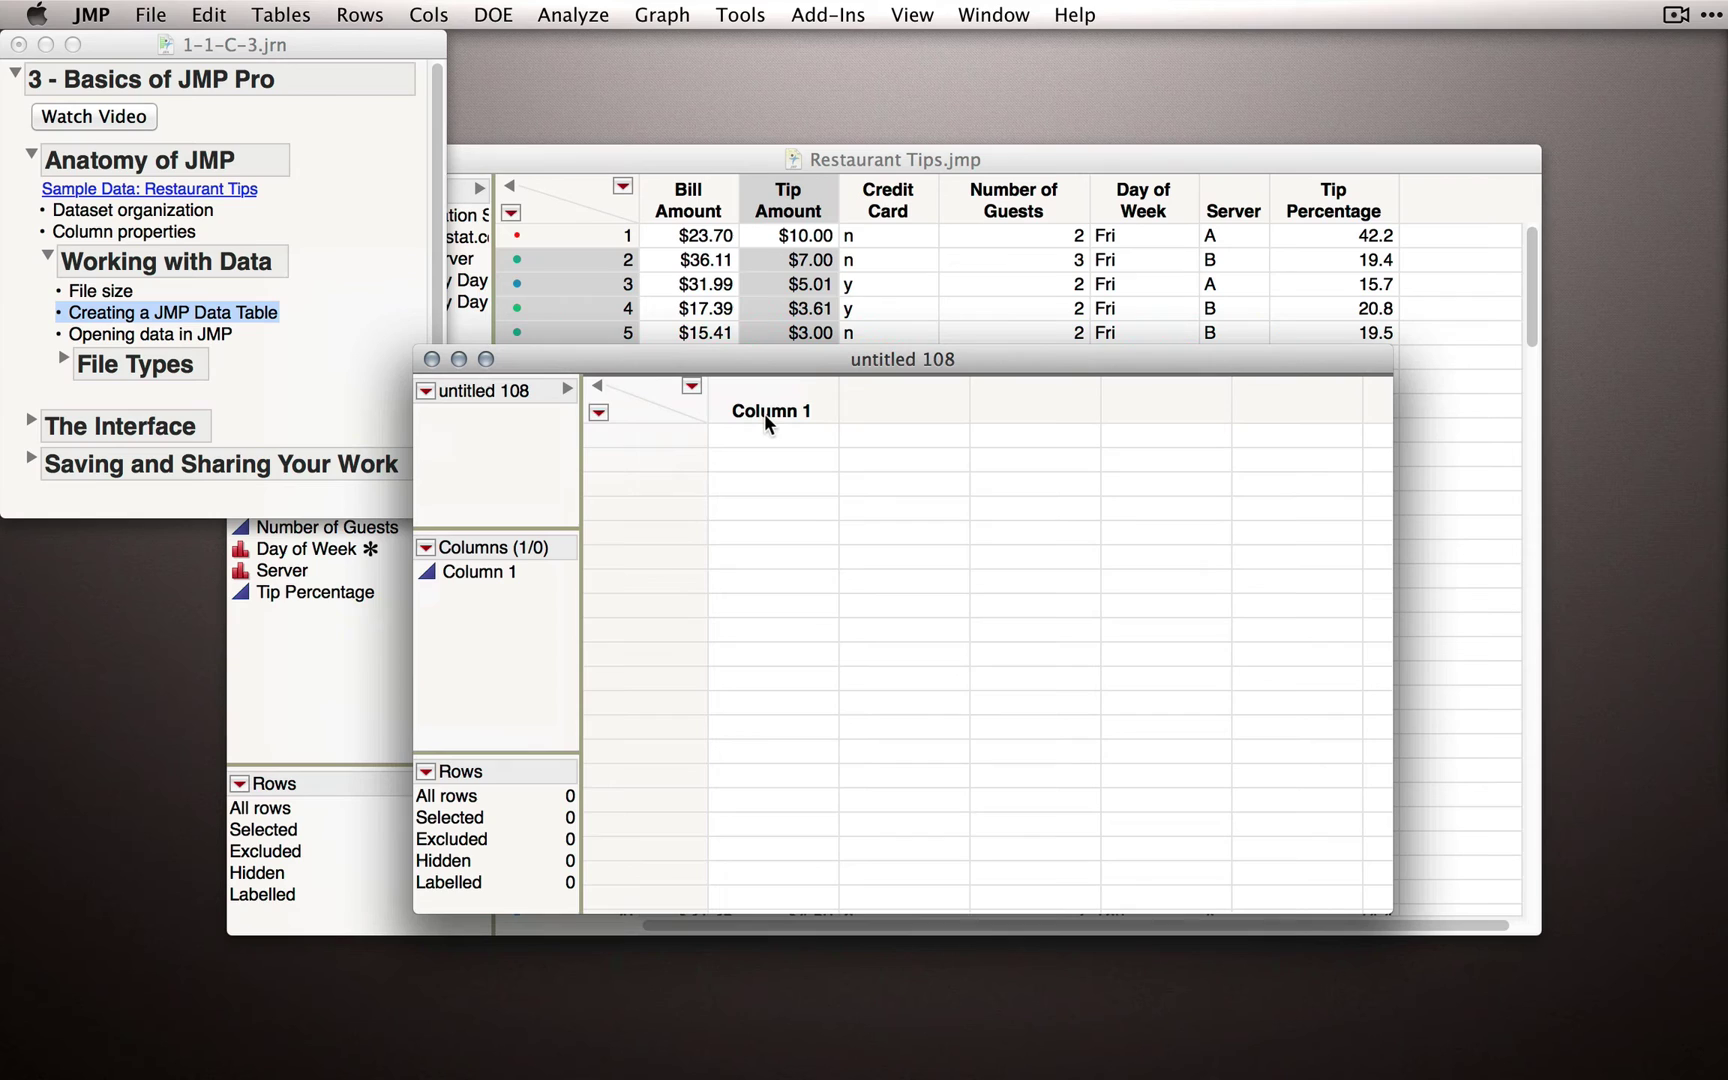
Step: Rename Column 1 to 'Variable A' and add Column 2 and Column 3
double_click(761, 413)
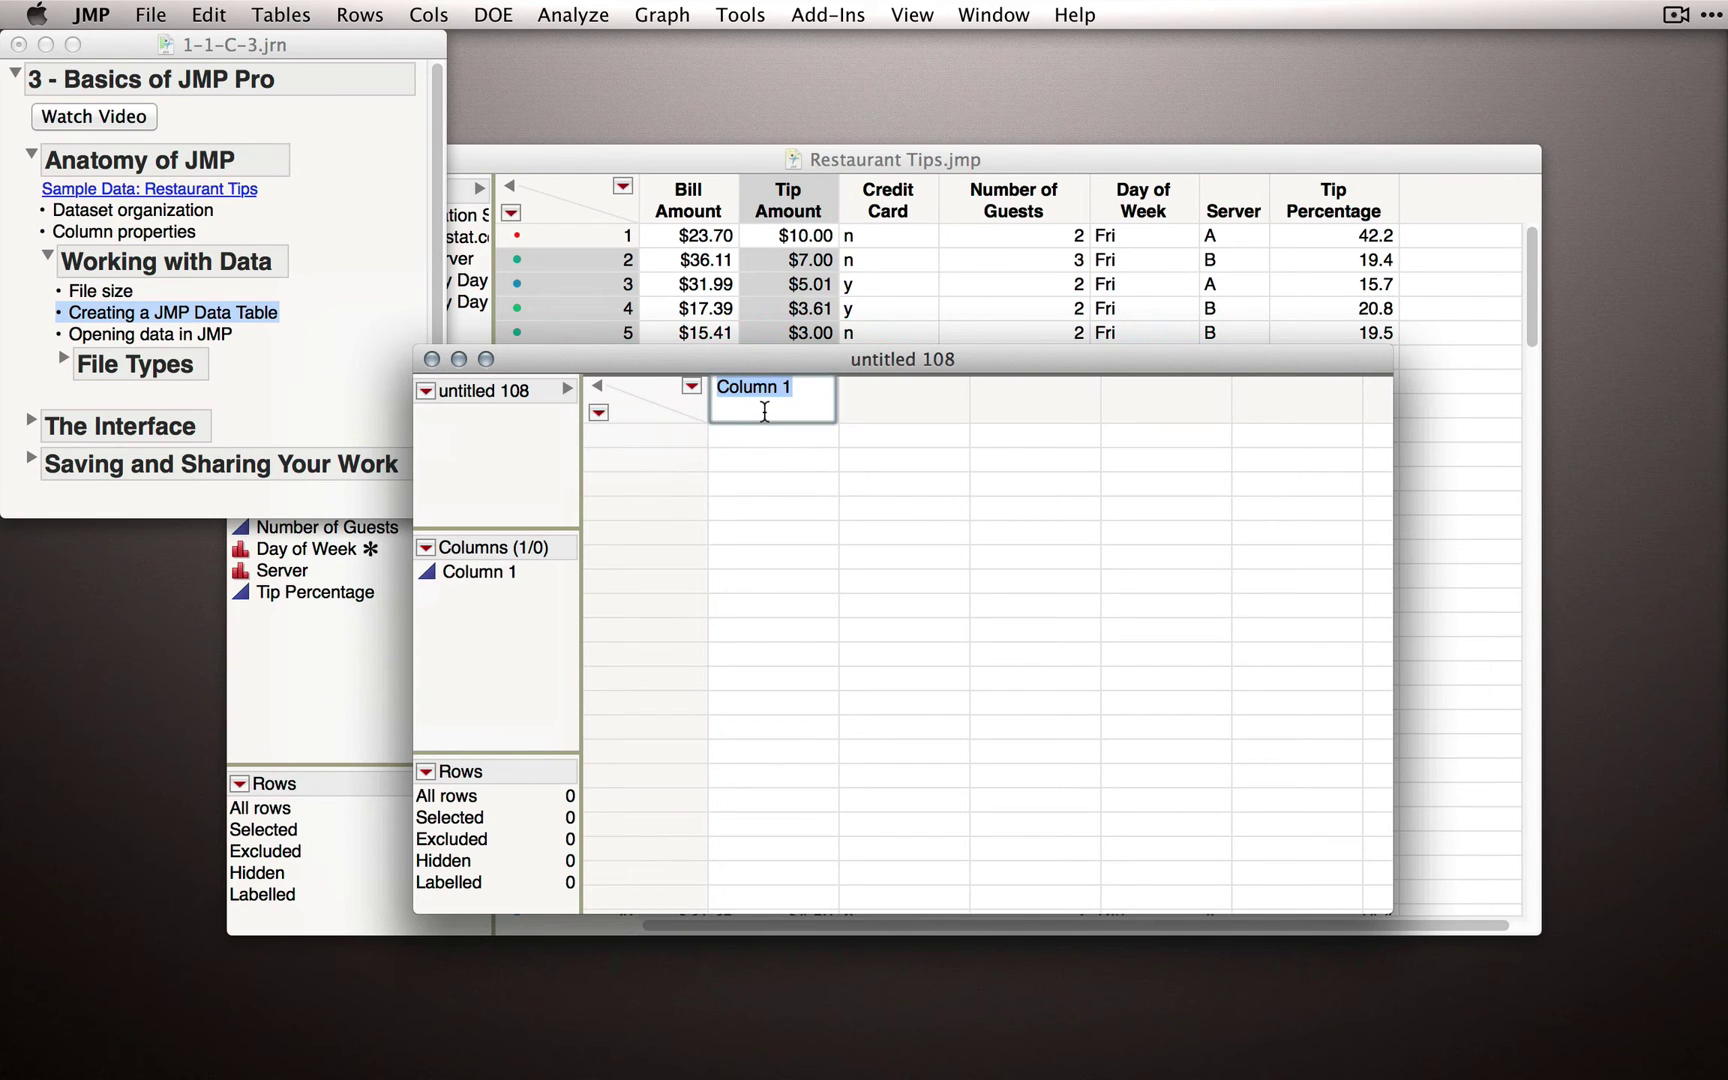
text(Variable A)
key(Return)
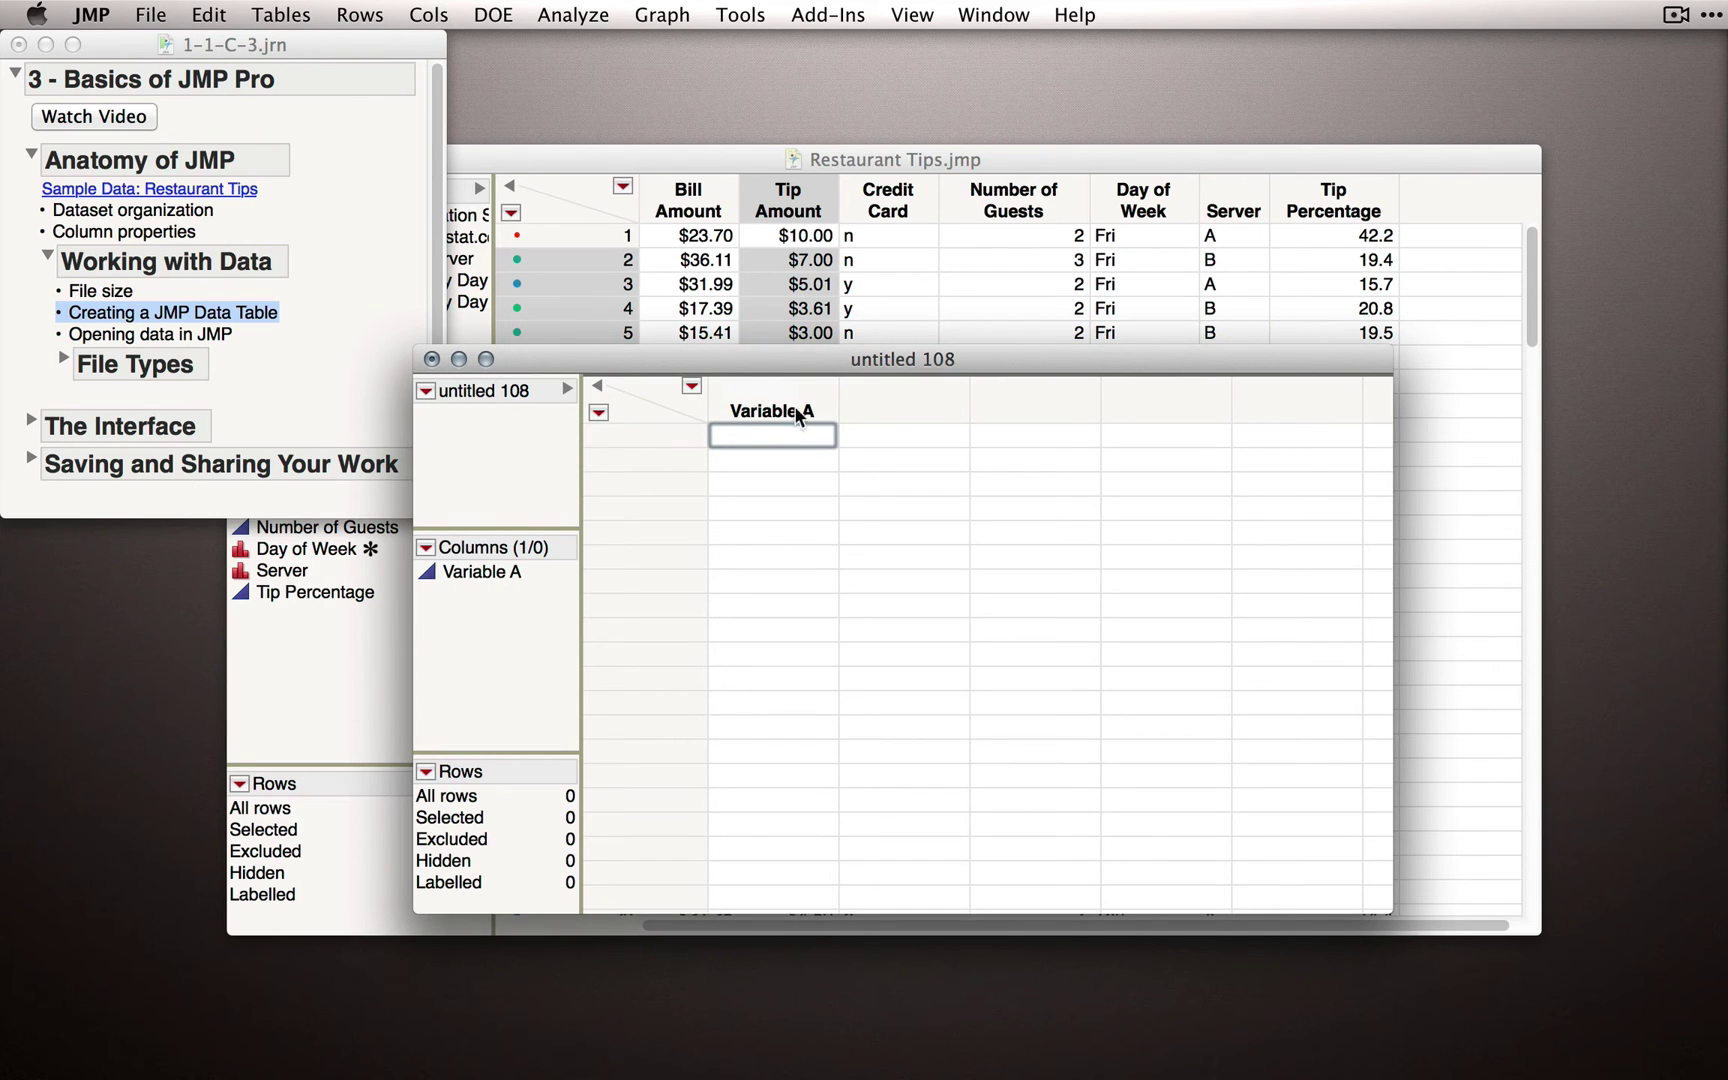
double_click(911, 402)
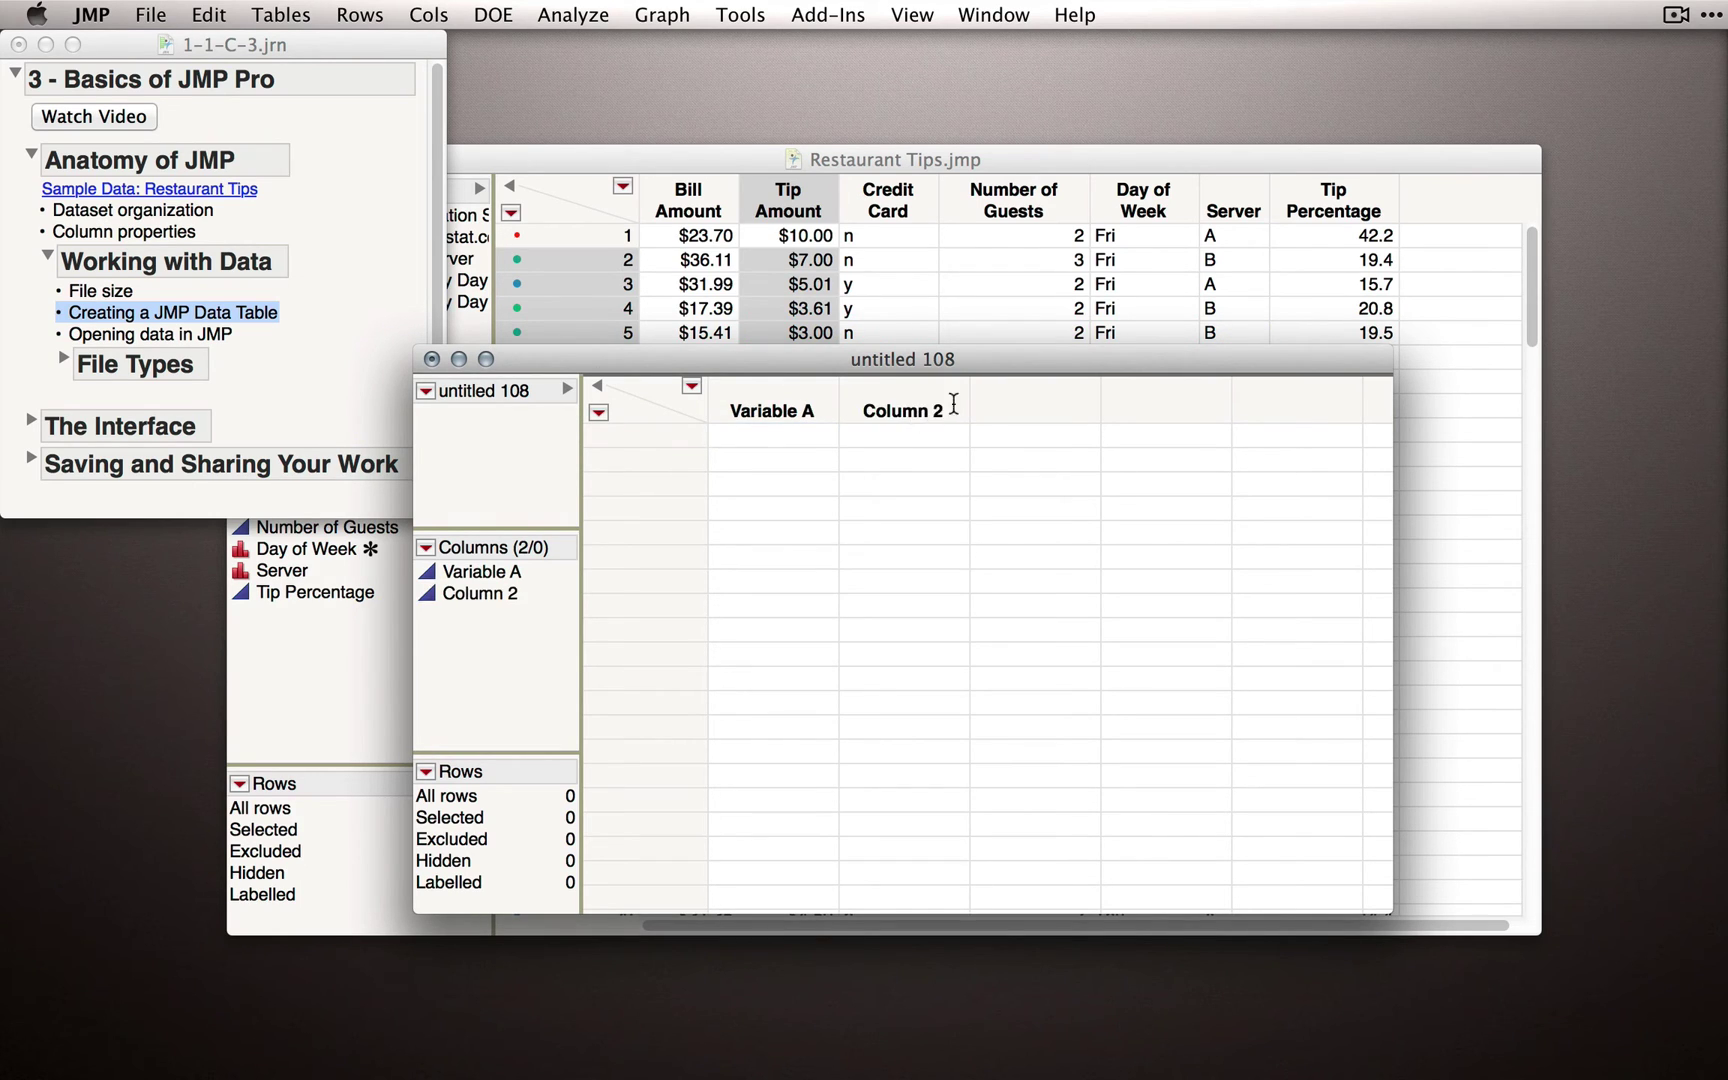
double_click(1006, 404)
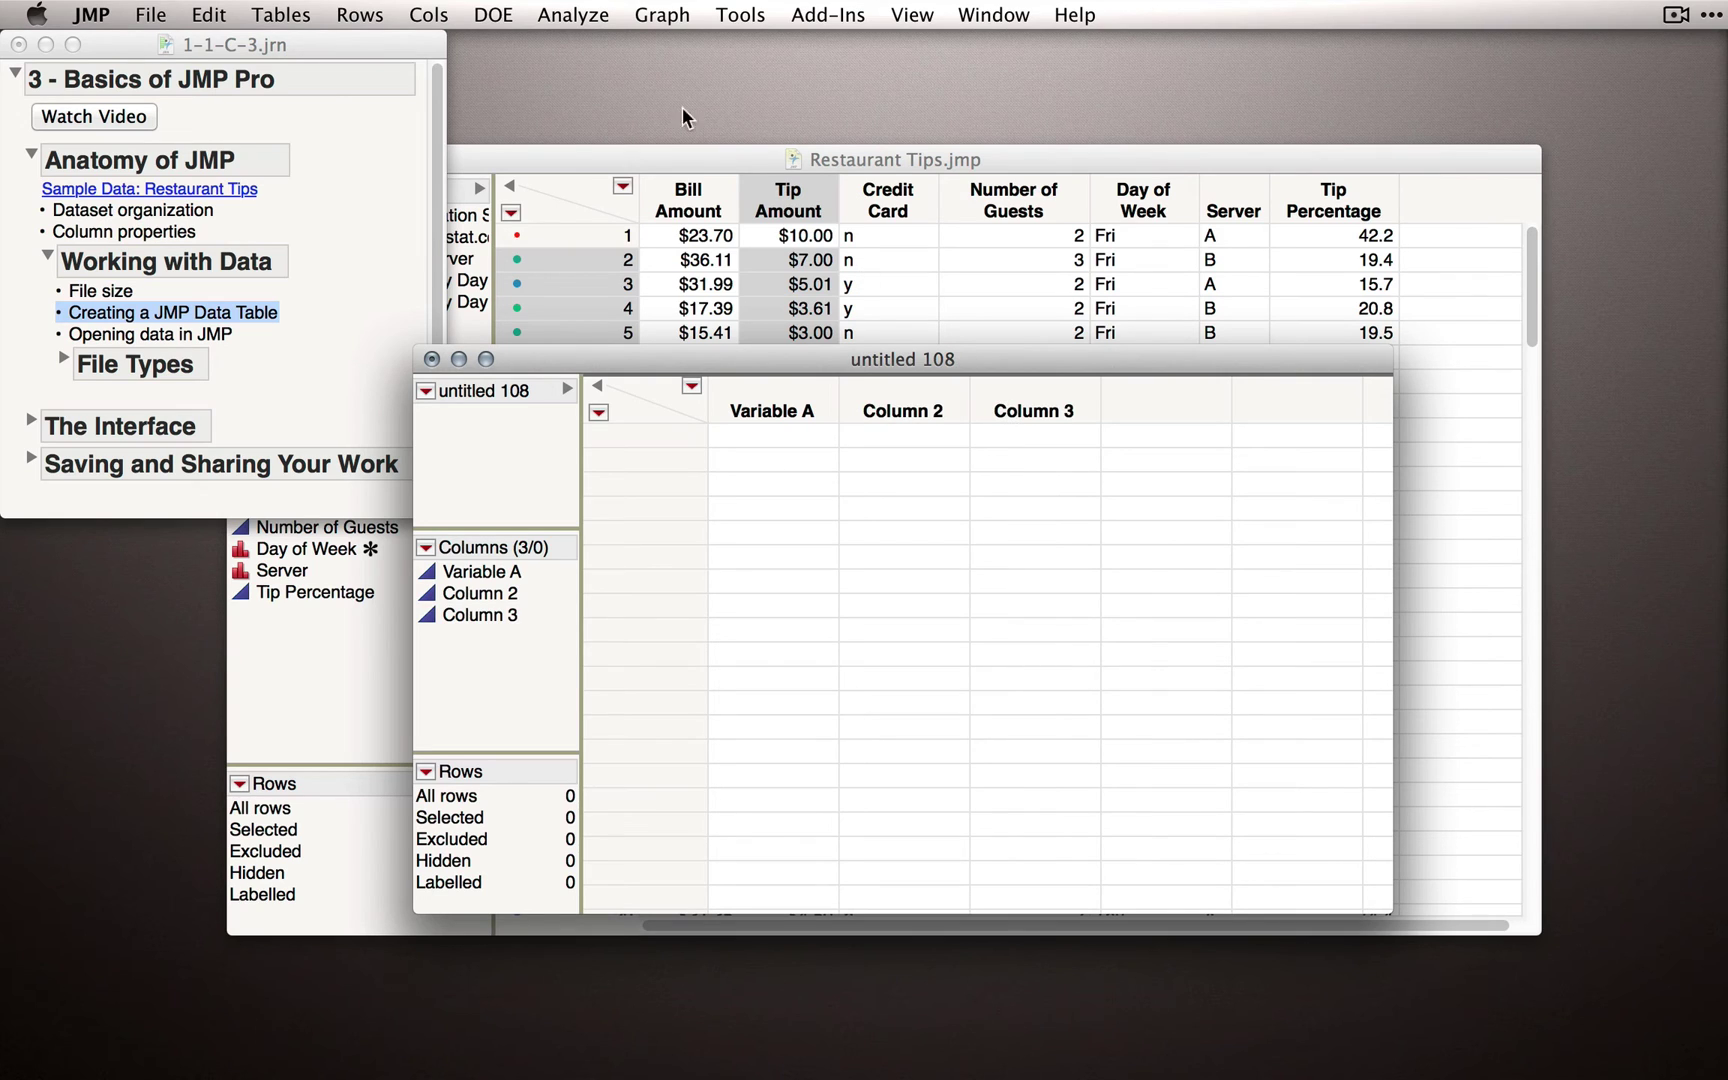
click(425, 17)
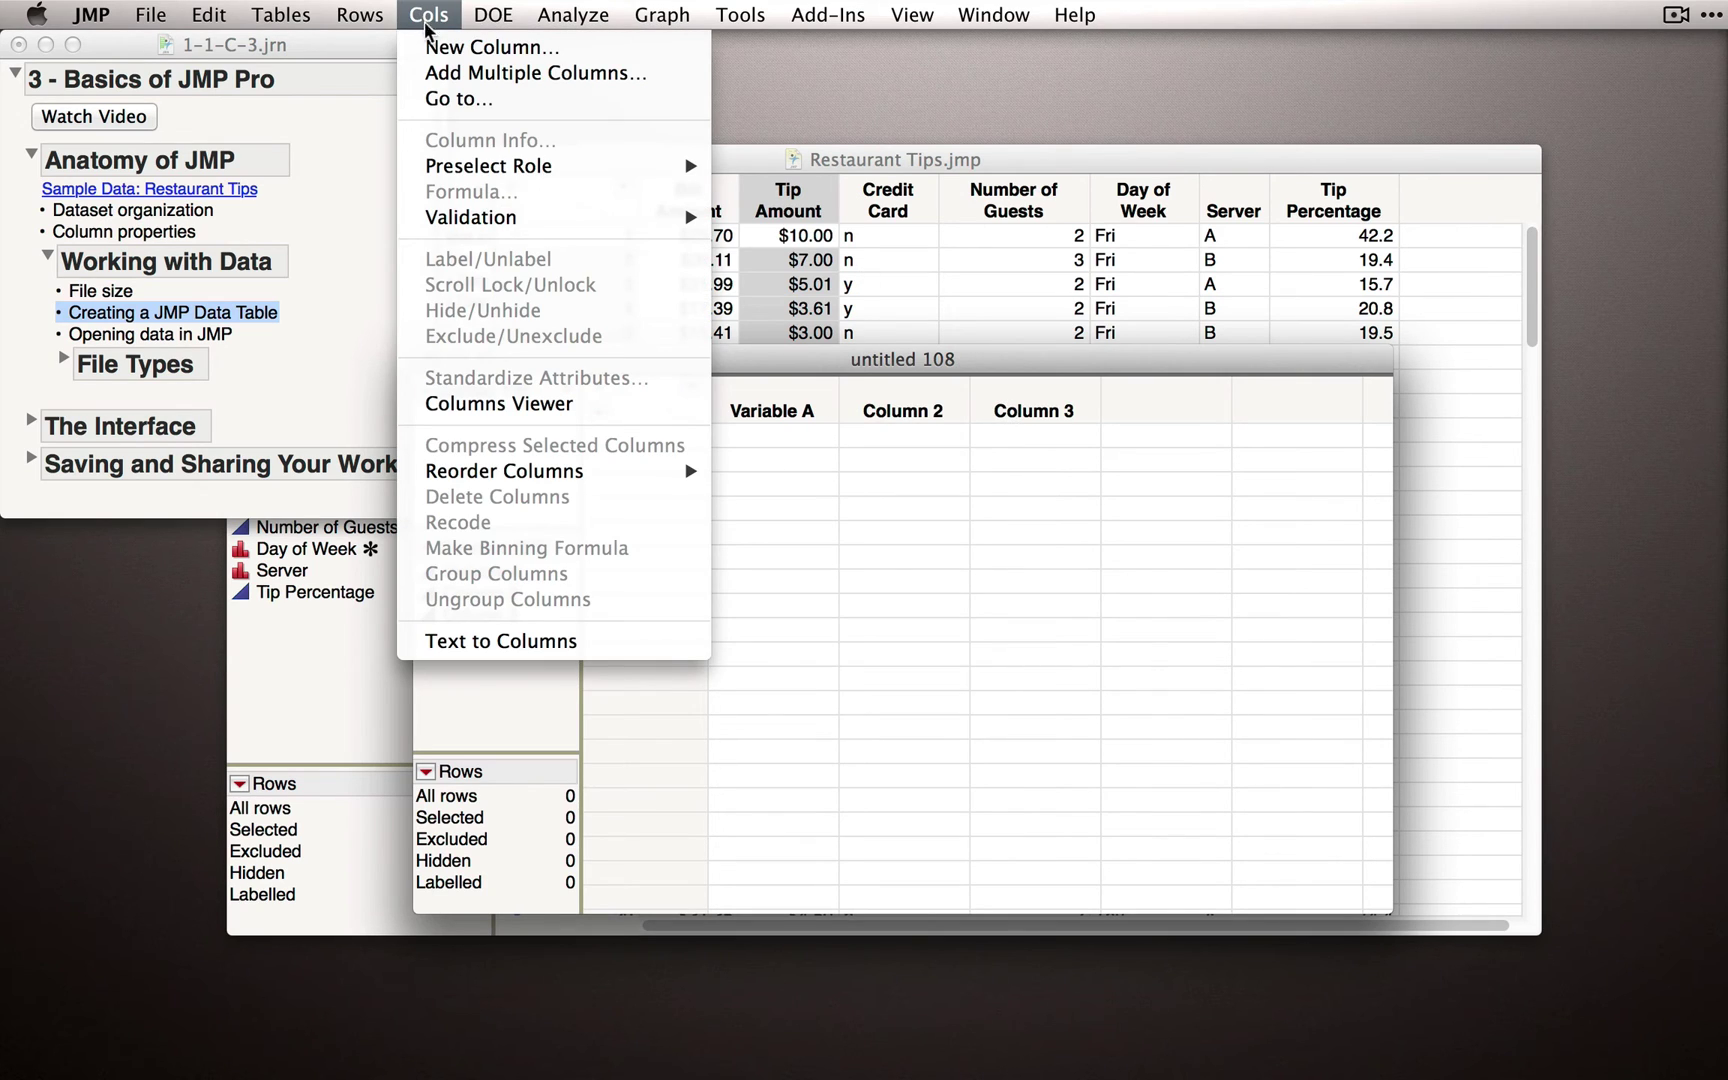
Step: Use Add Multiple Columns to append 20 columns after Column 3
click(460, 74)
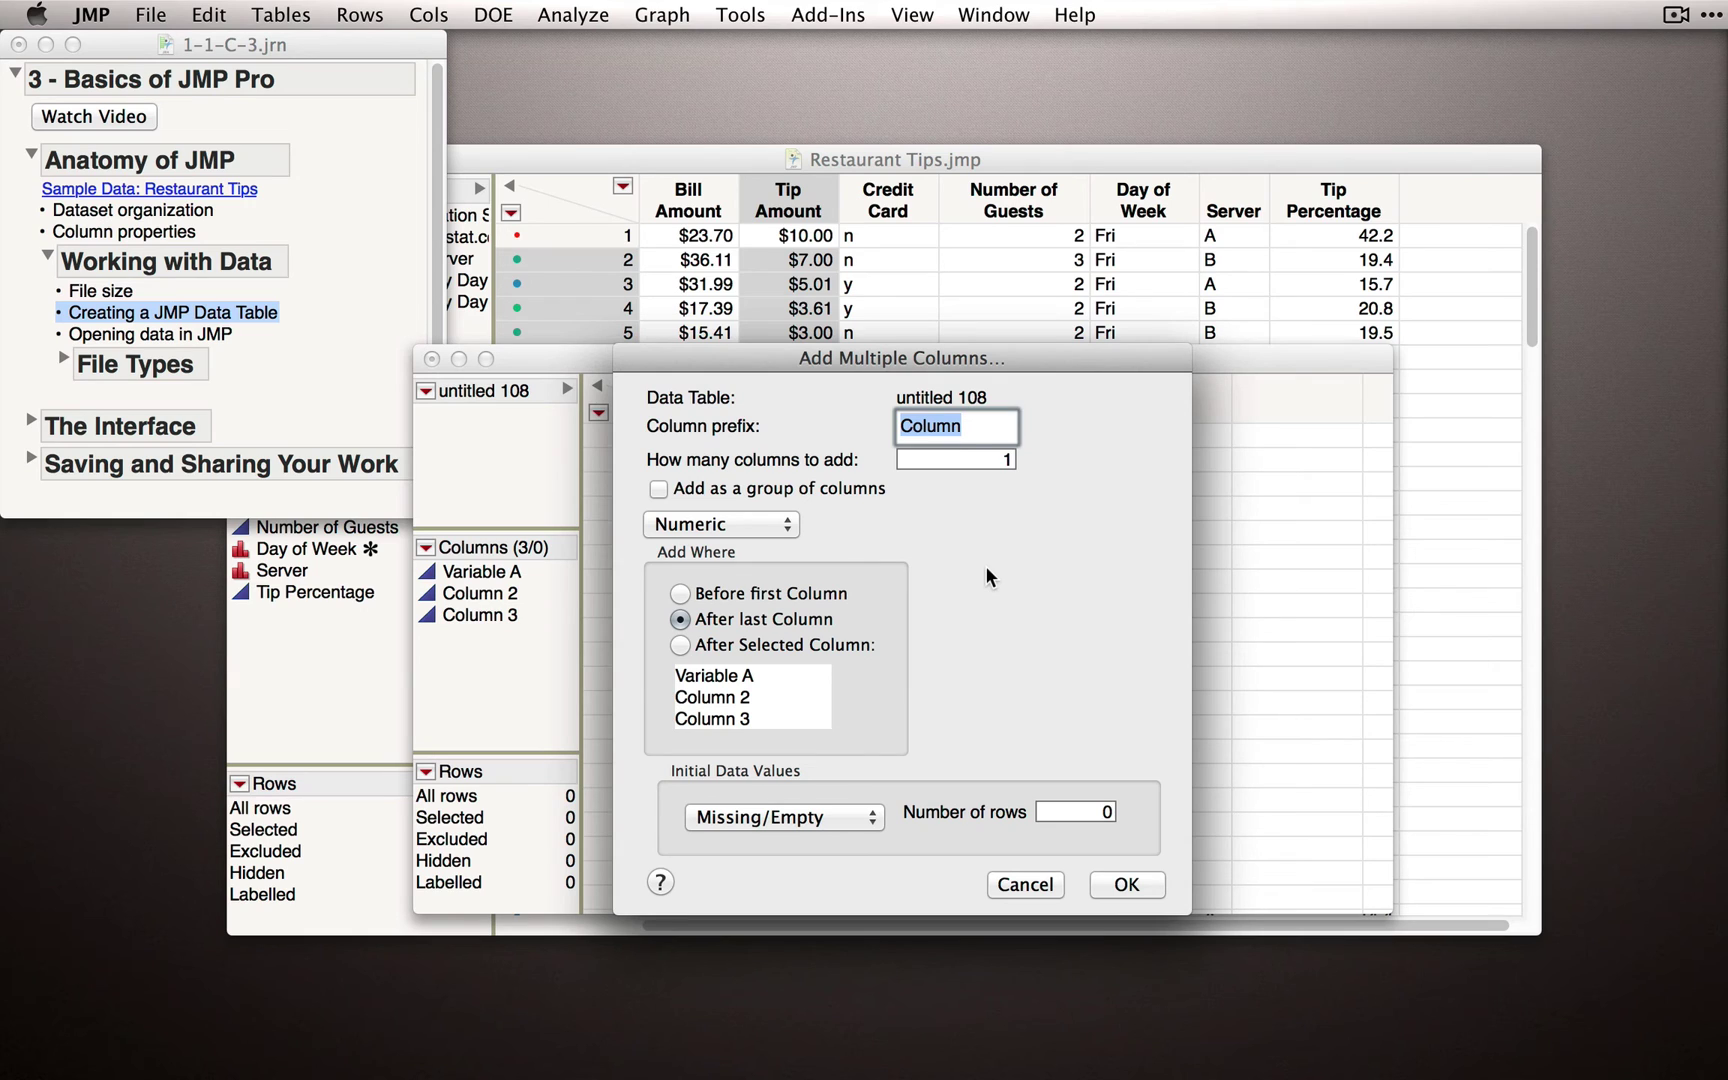
key(Tab)
text(20)
click(1058, 610)
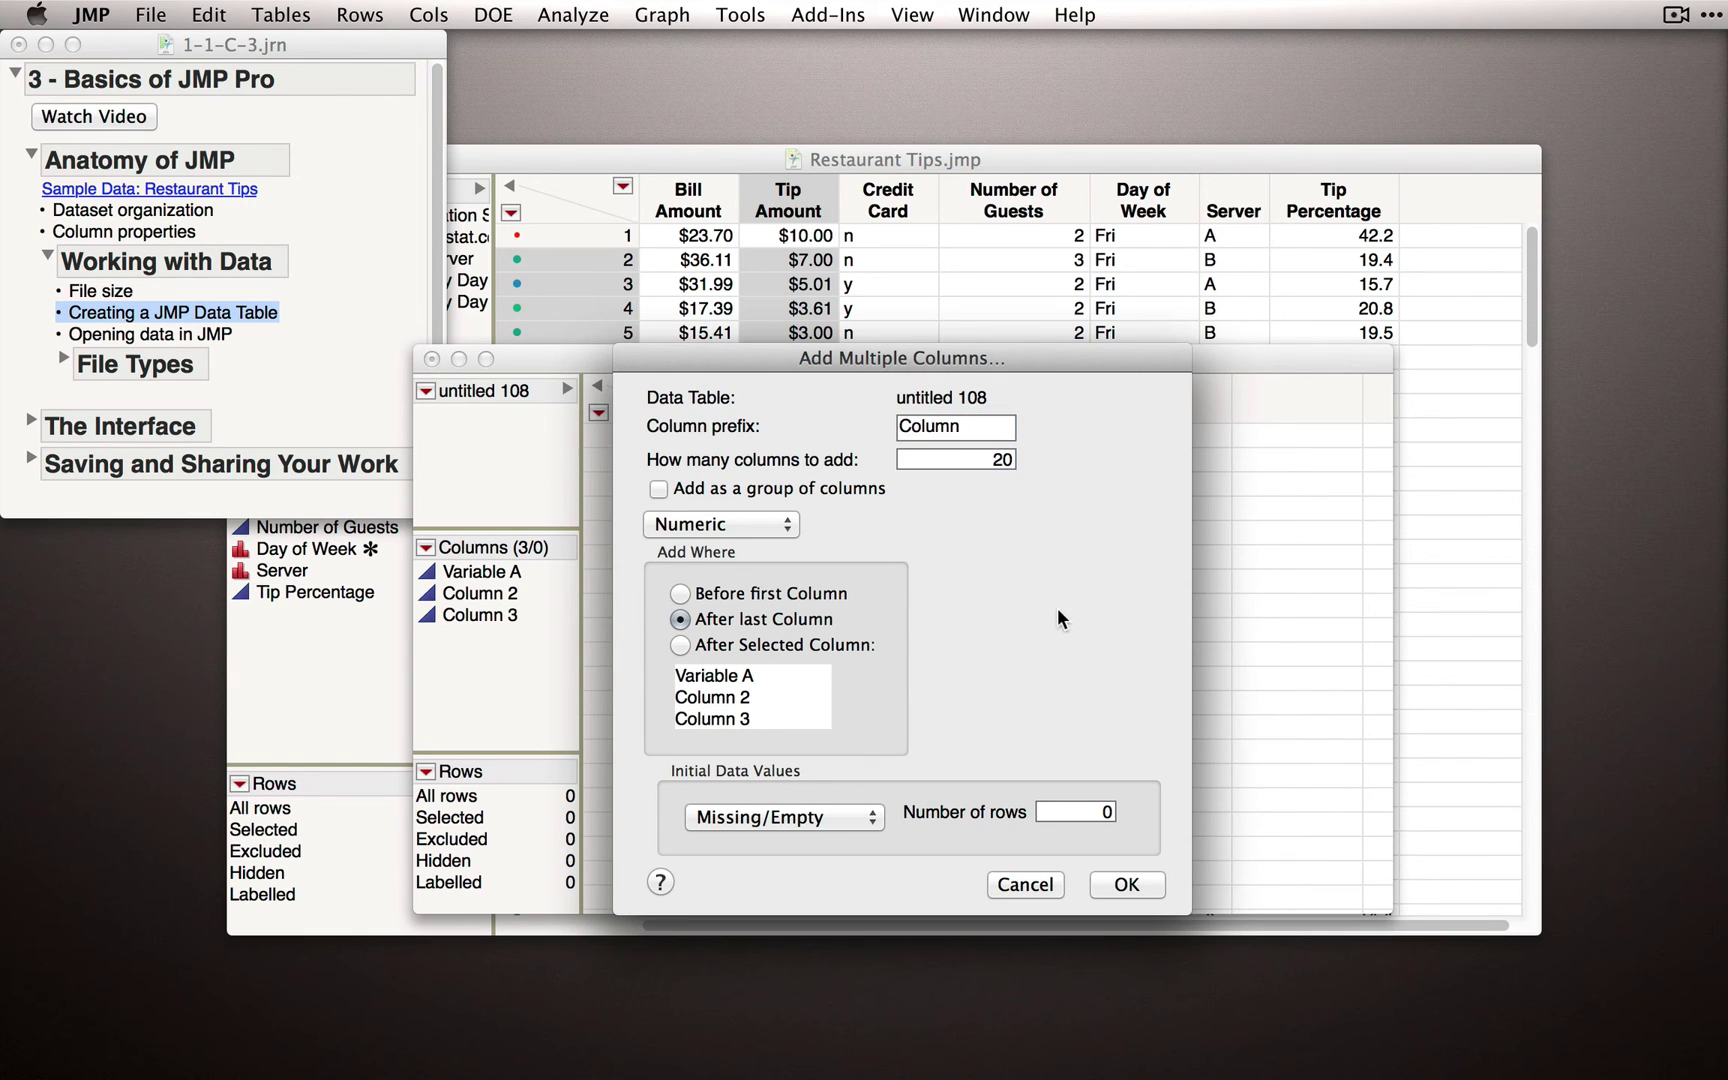
click(1126, 884)
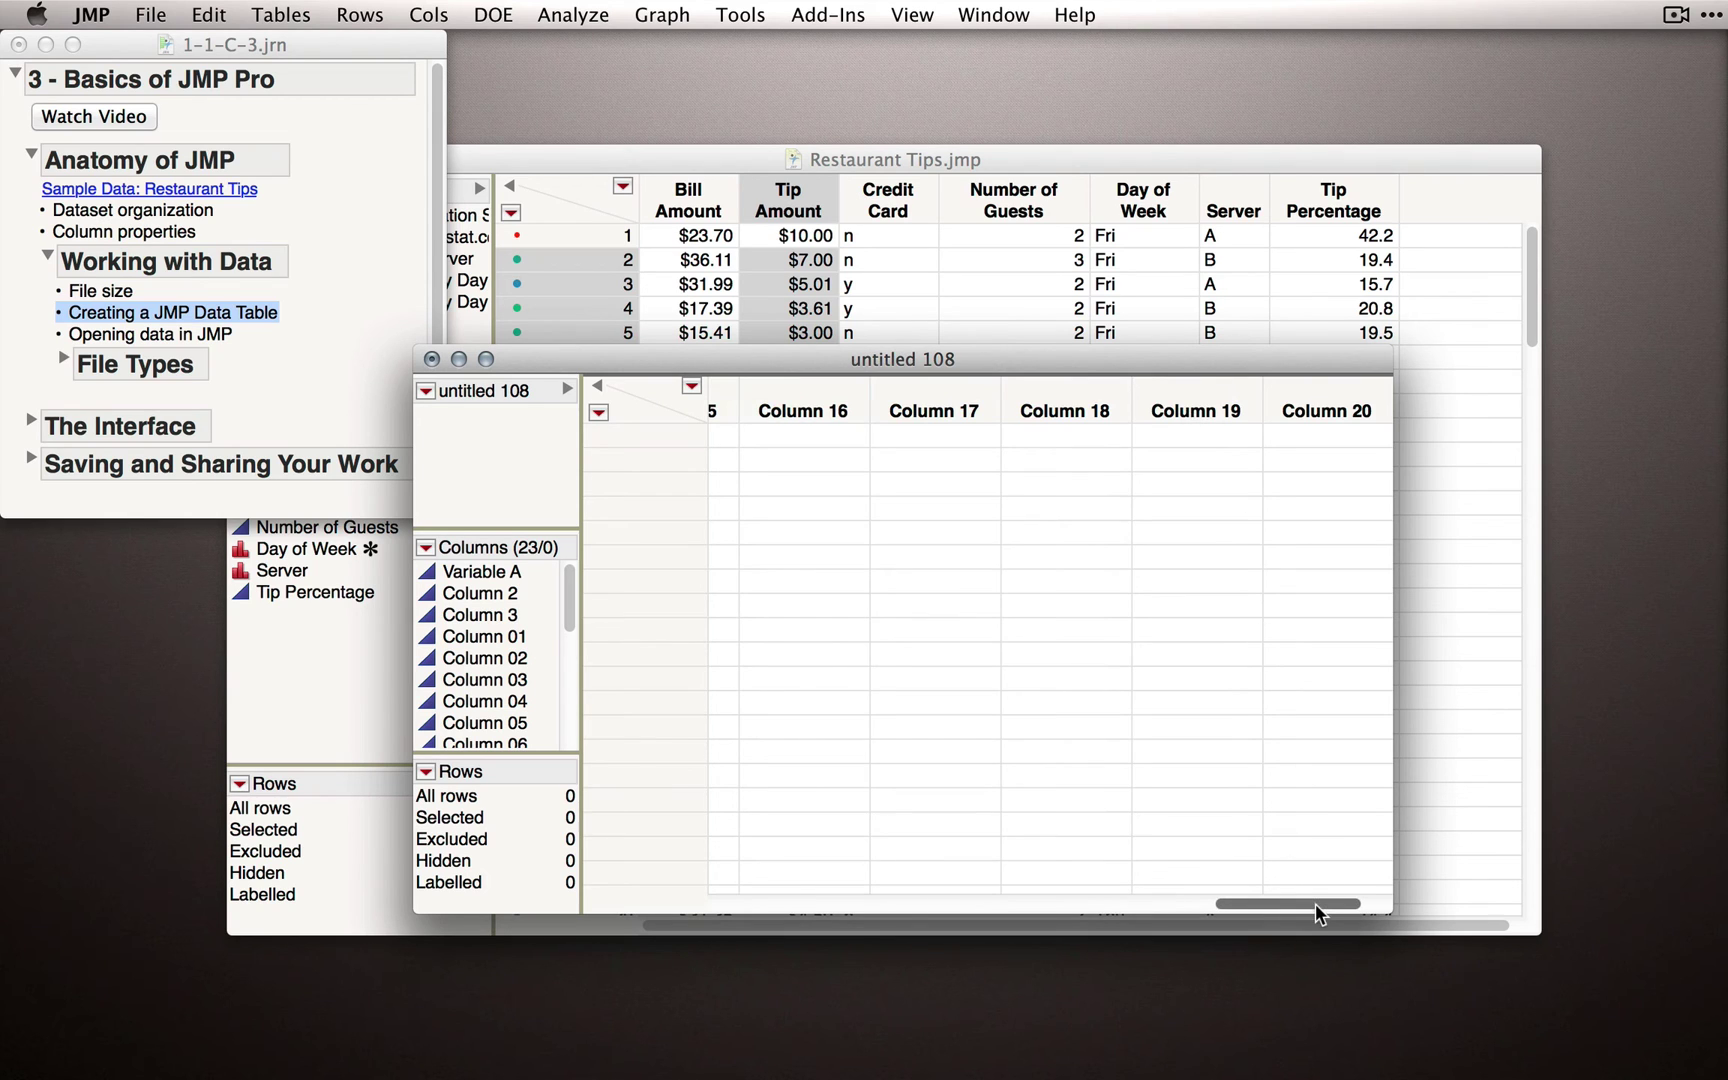
drag(1315, 903, 798, 895)
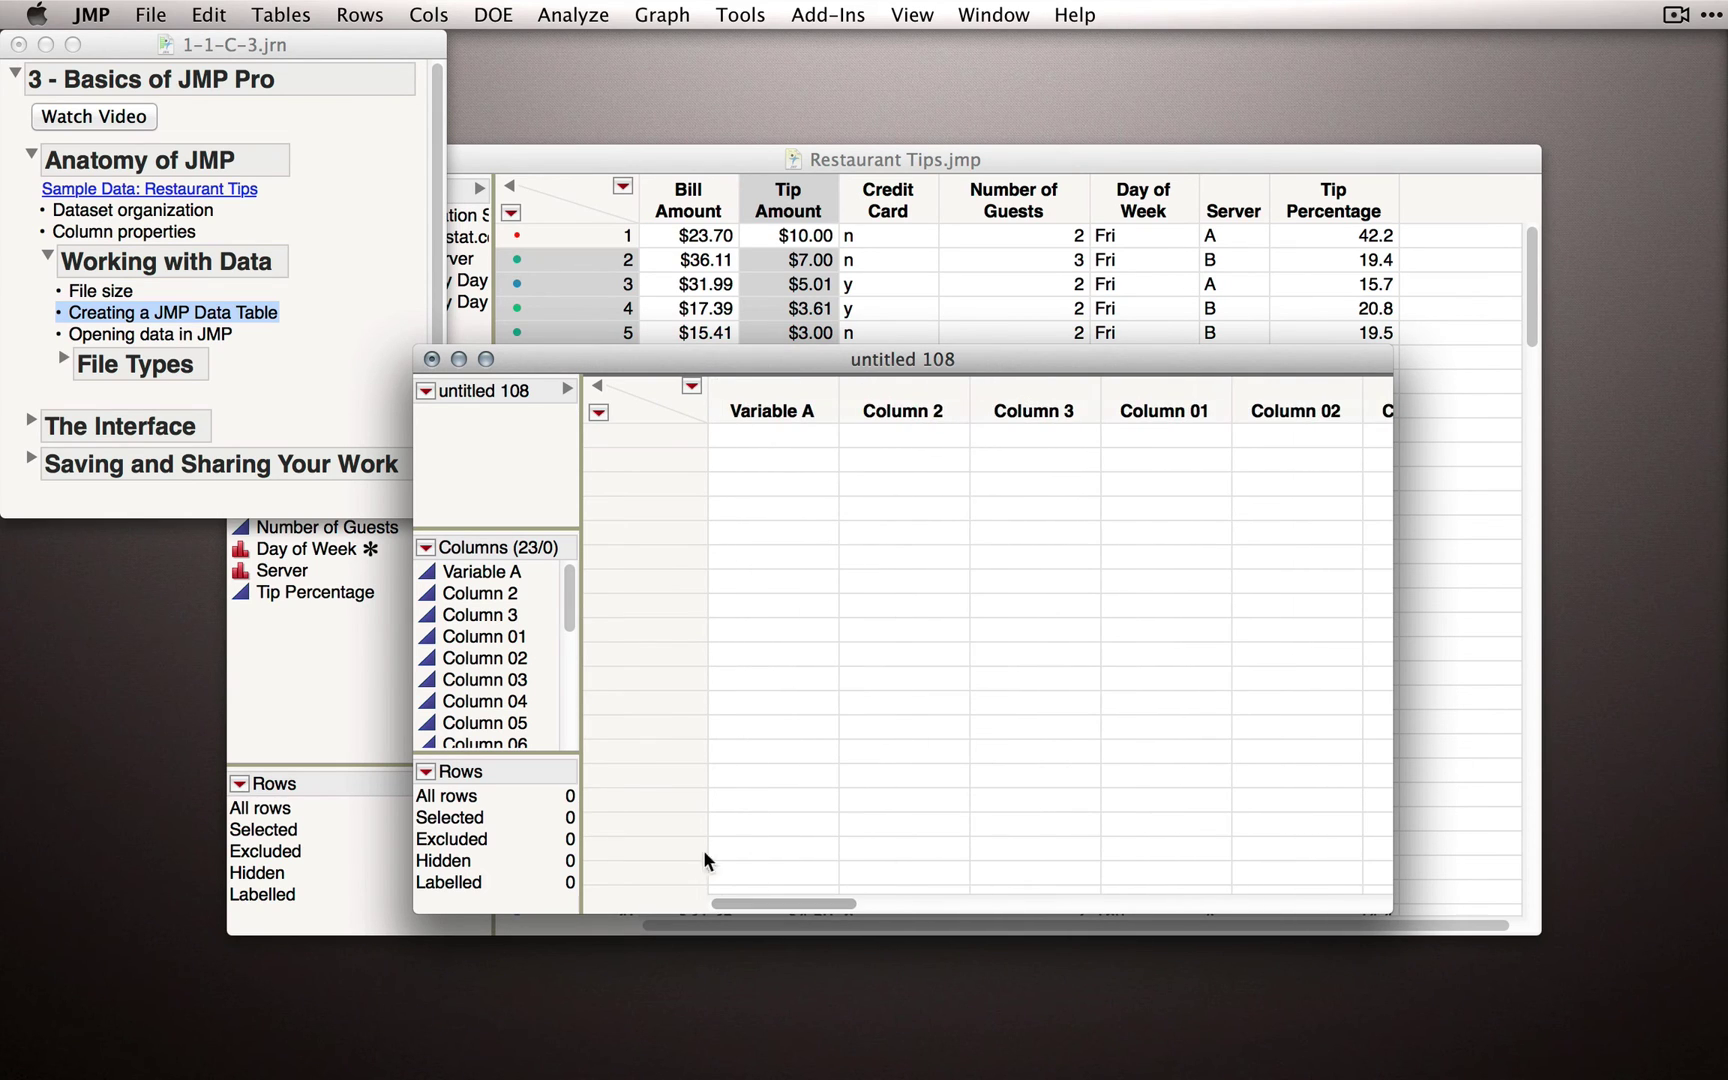
Step: Enter 10 in row 1 of Variable A and 3 in row 15 of Column 3
double_click(774, 430)
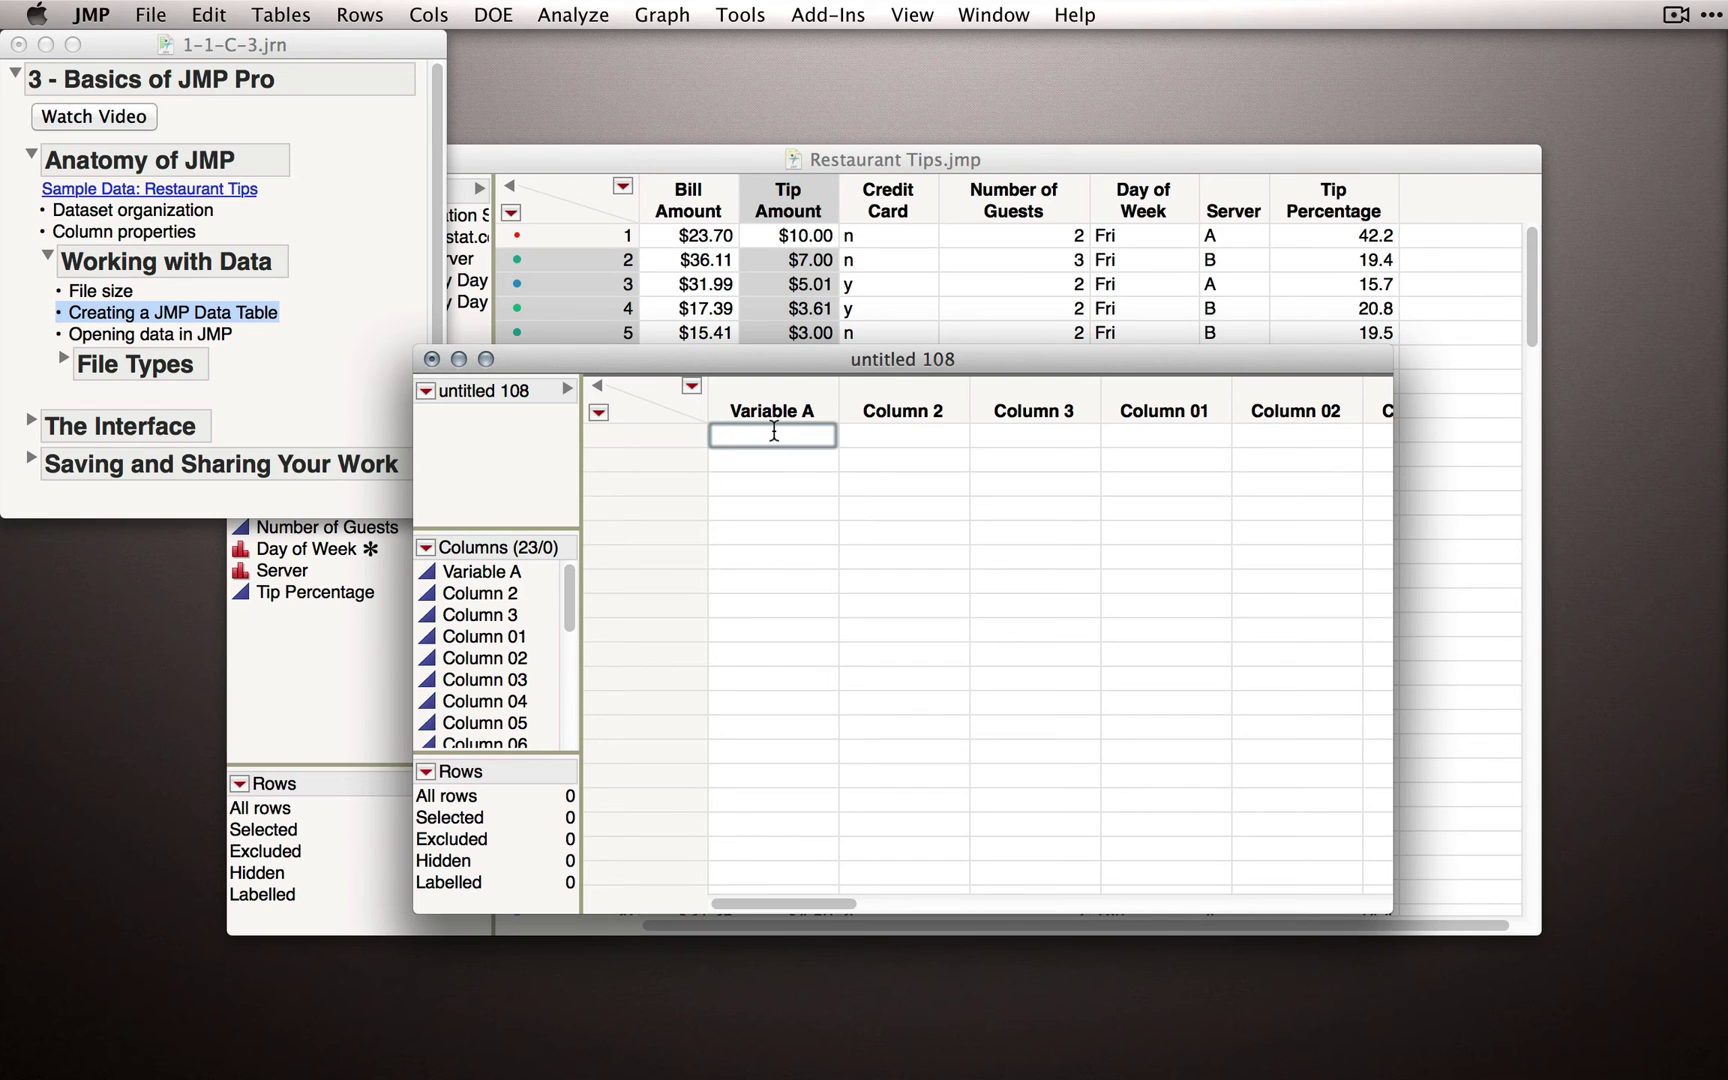
text(10)
key(Return)
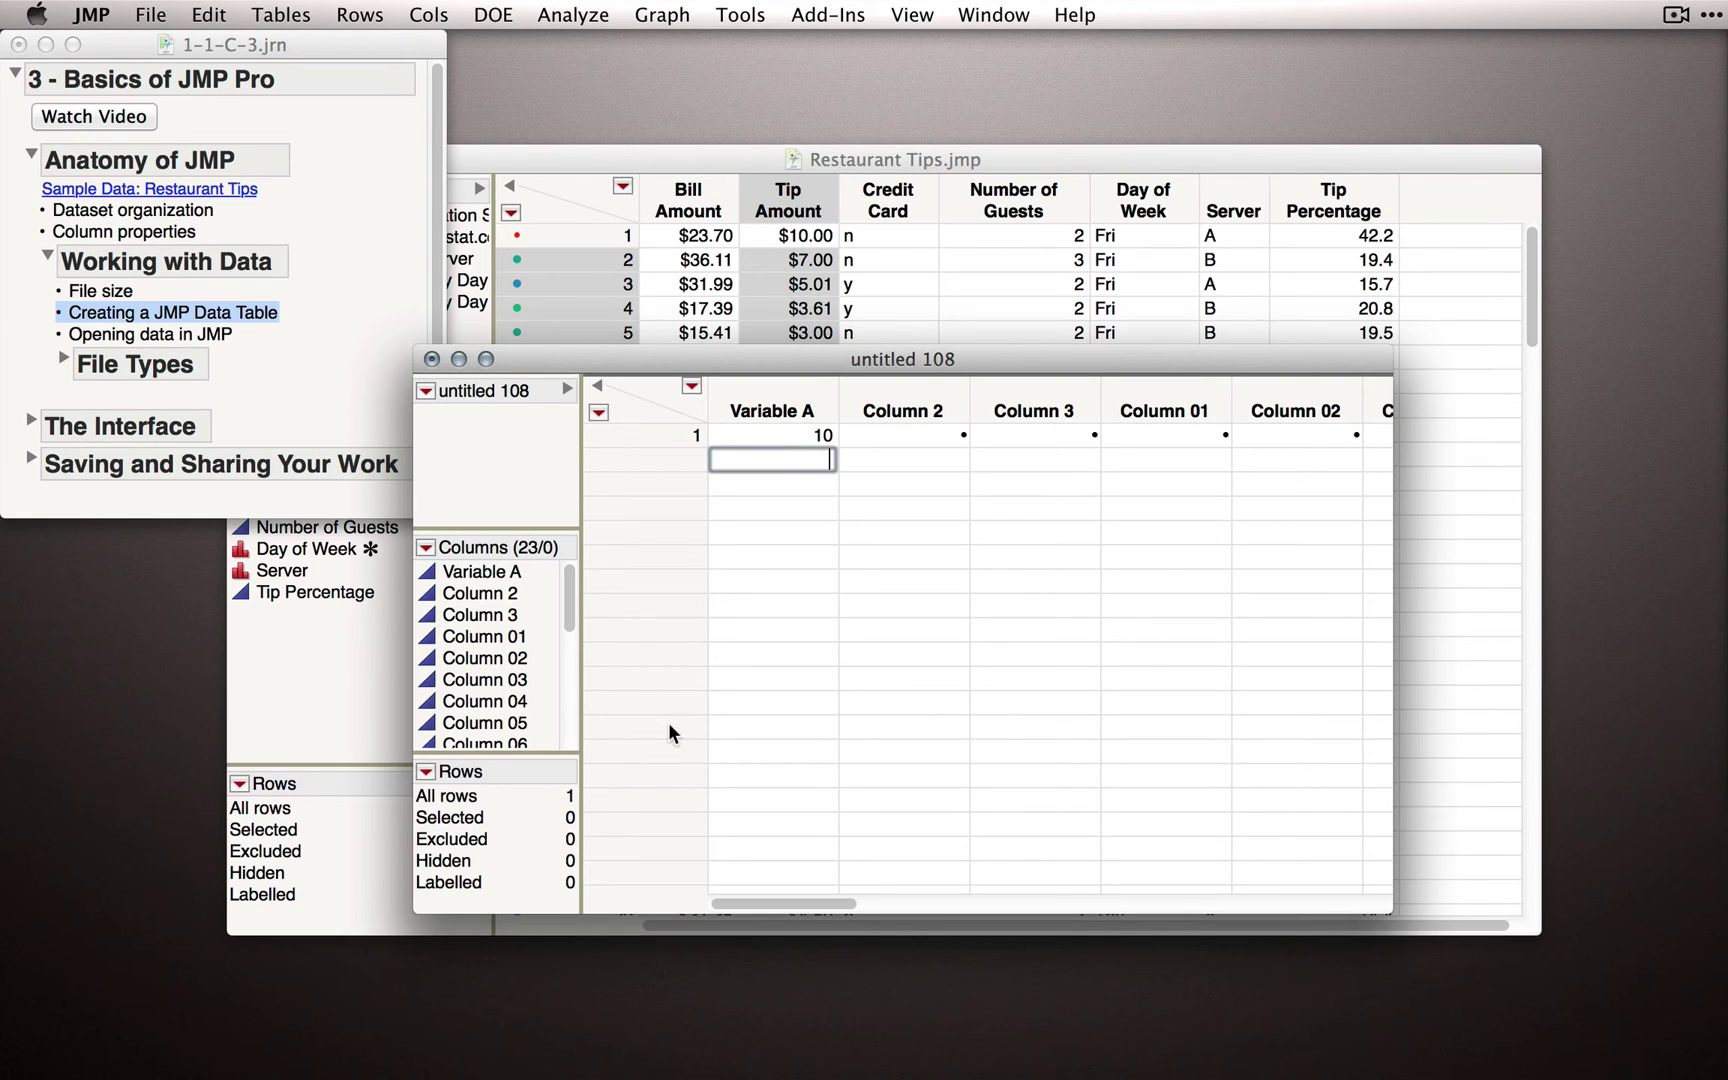
click(1090, 780)
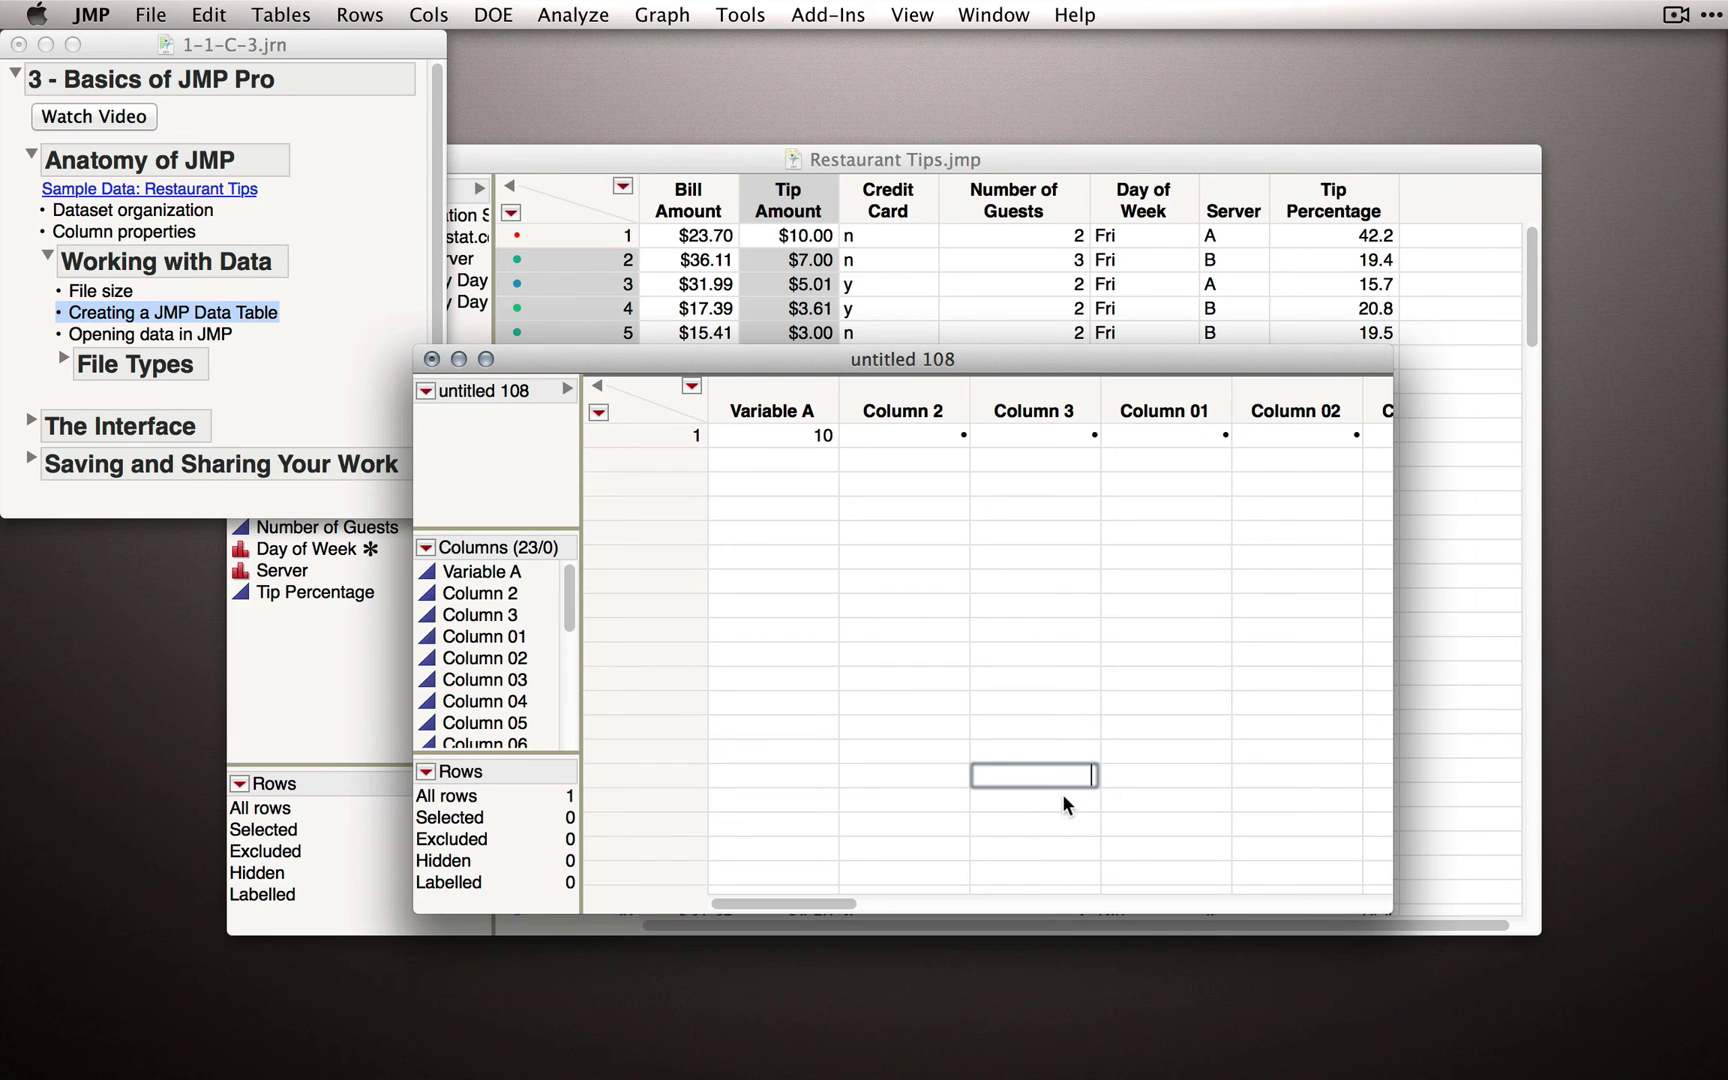
text(3)
key(Tab)
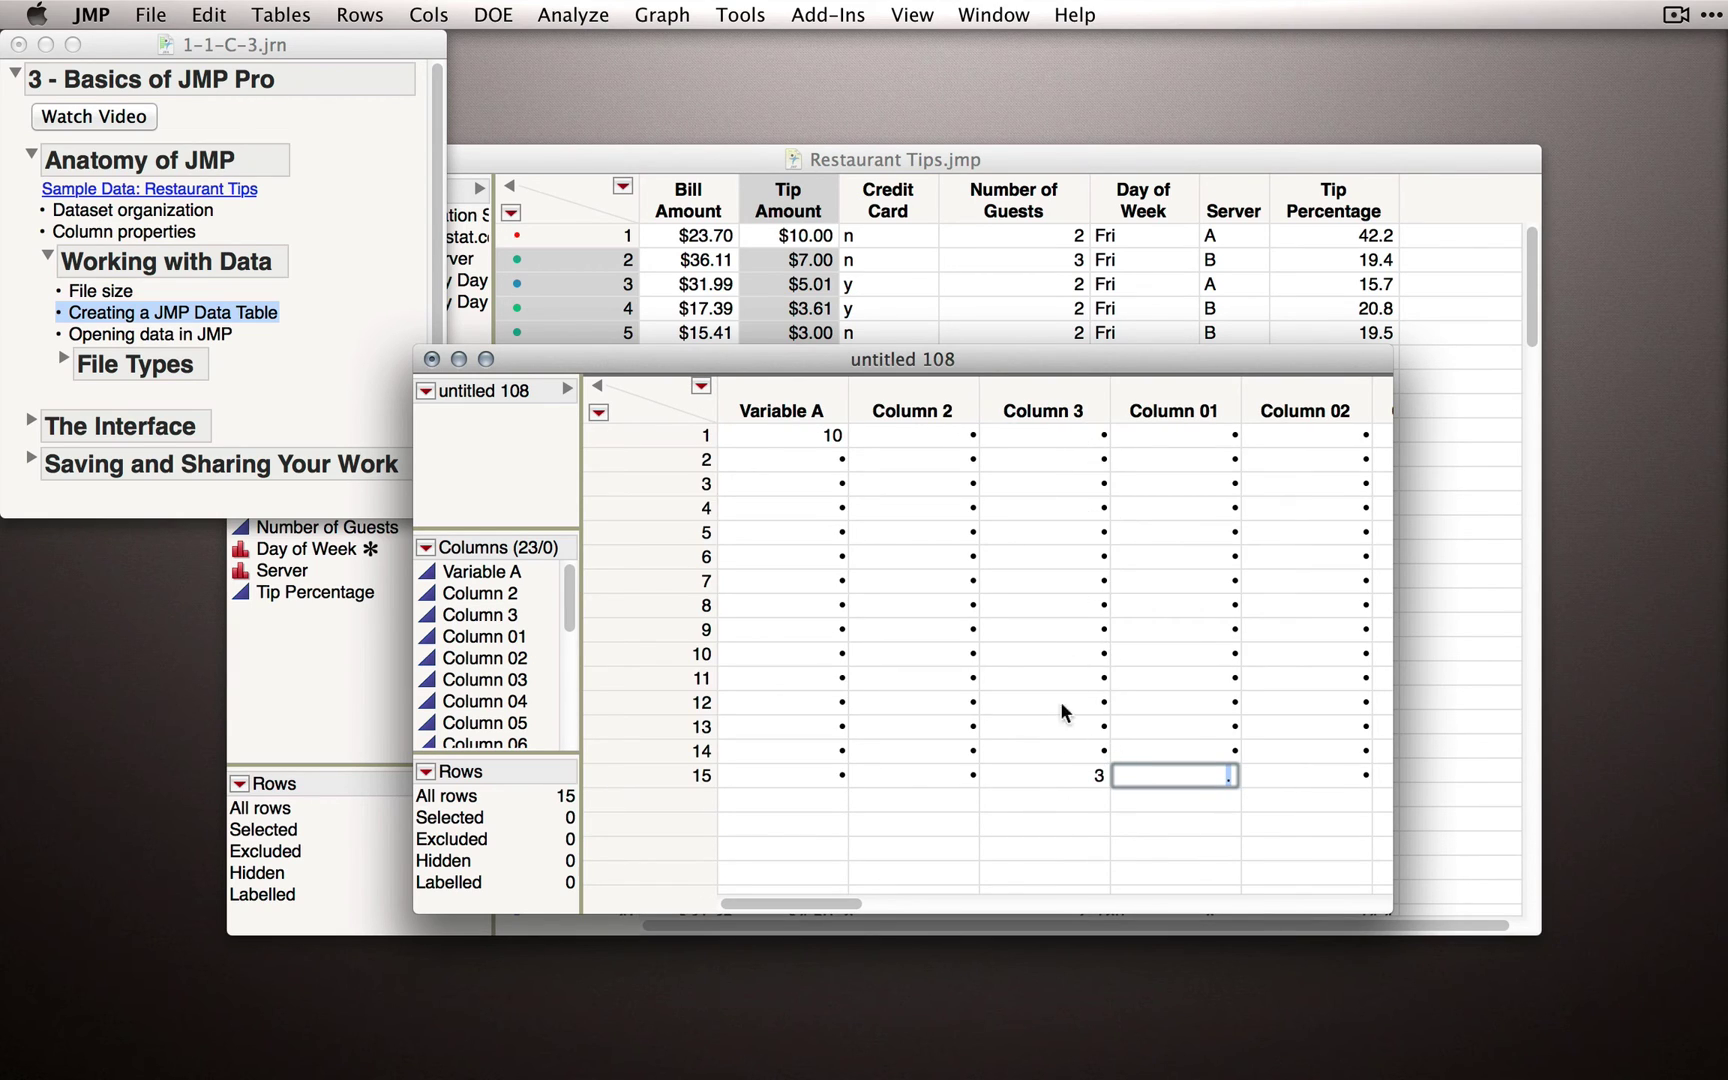
click(1093, 775)
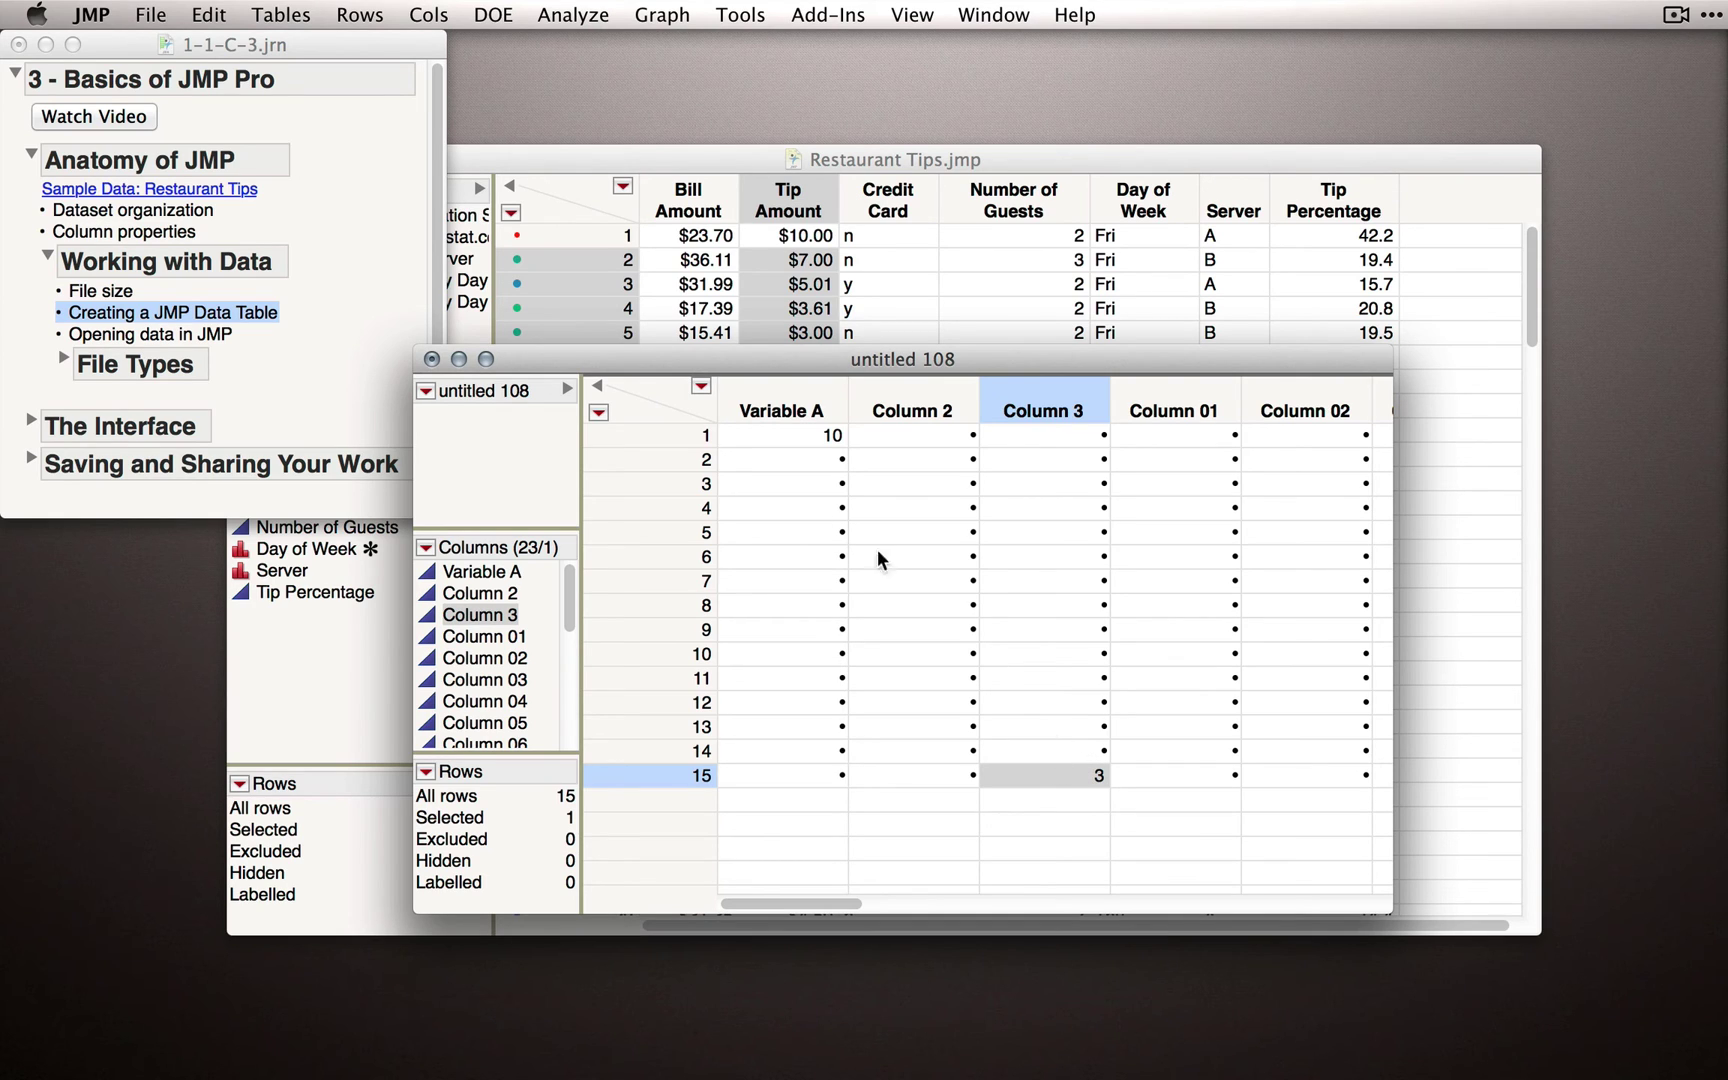
Step: Delete rows 2–15 so only row 1 with 10 in Variable A remains
drag(699, 458, 663, 775)
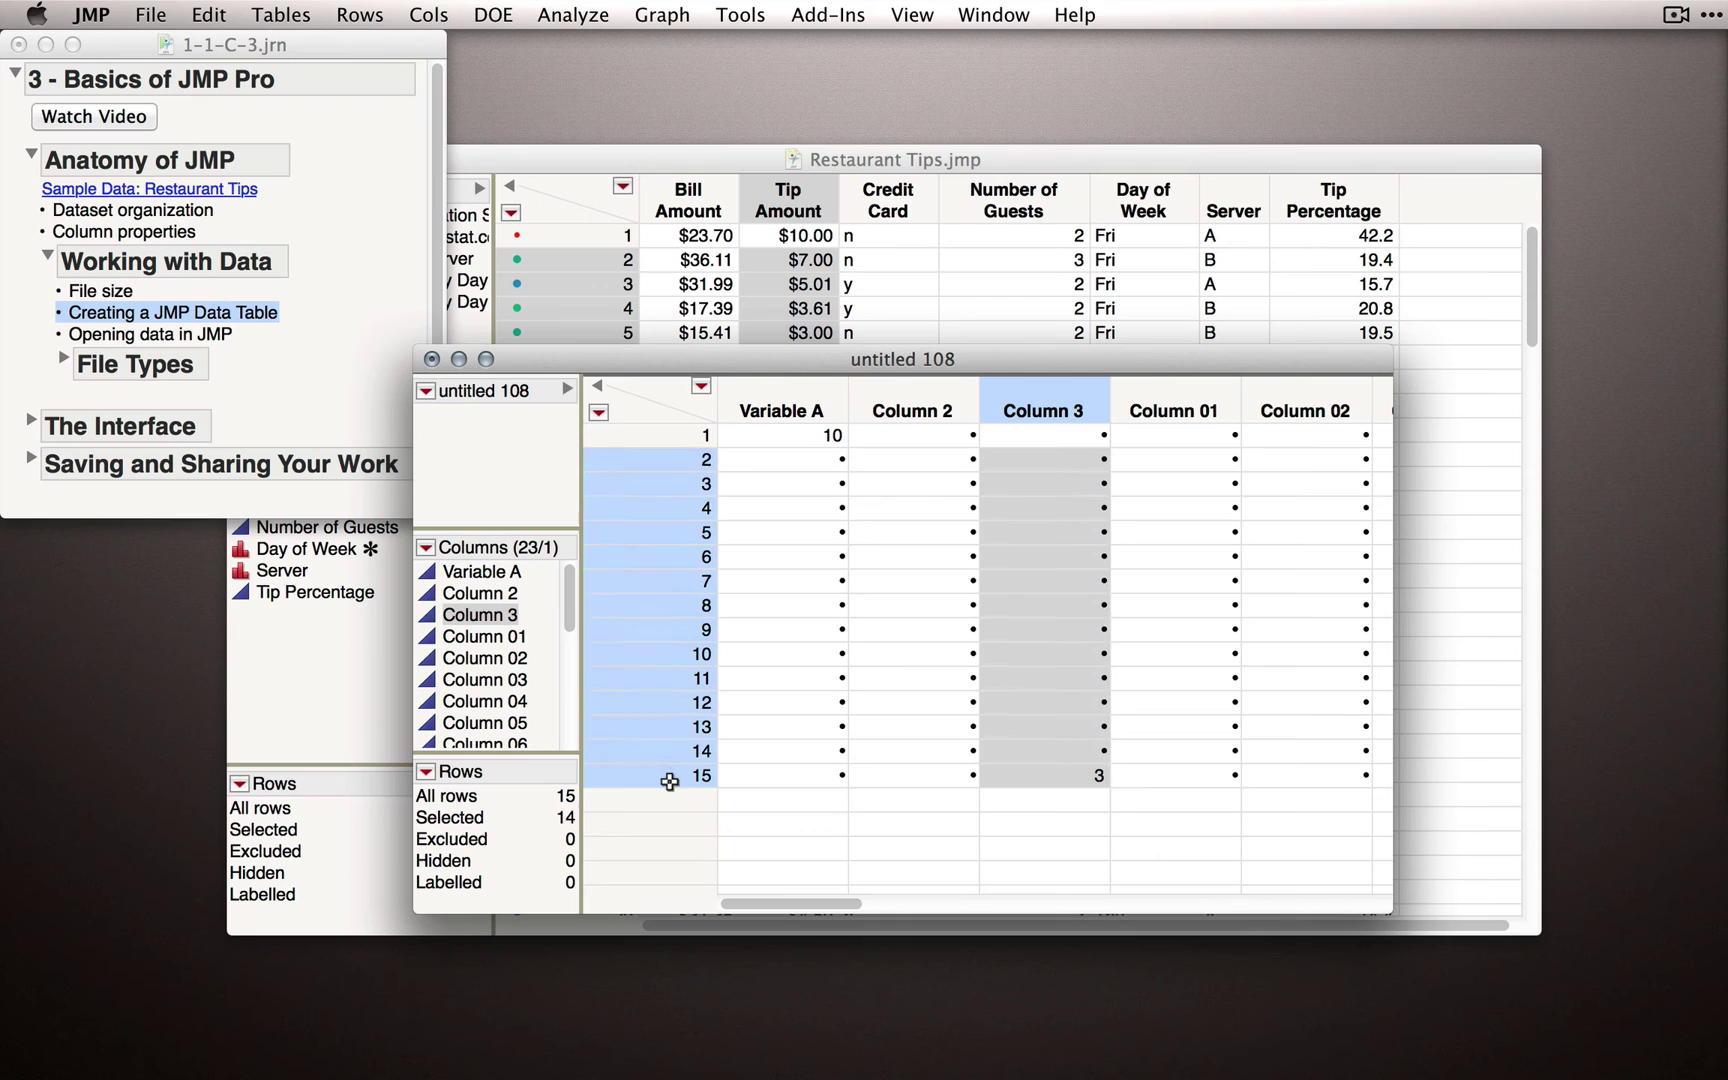
right_click(659, 540)
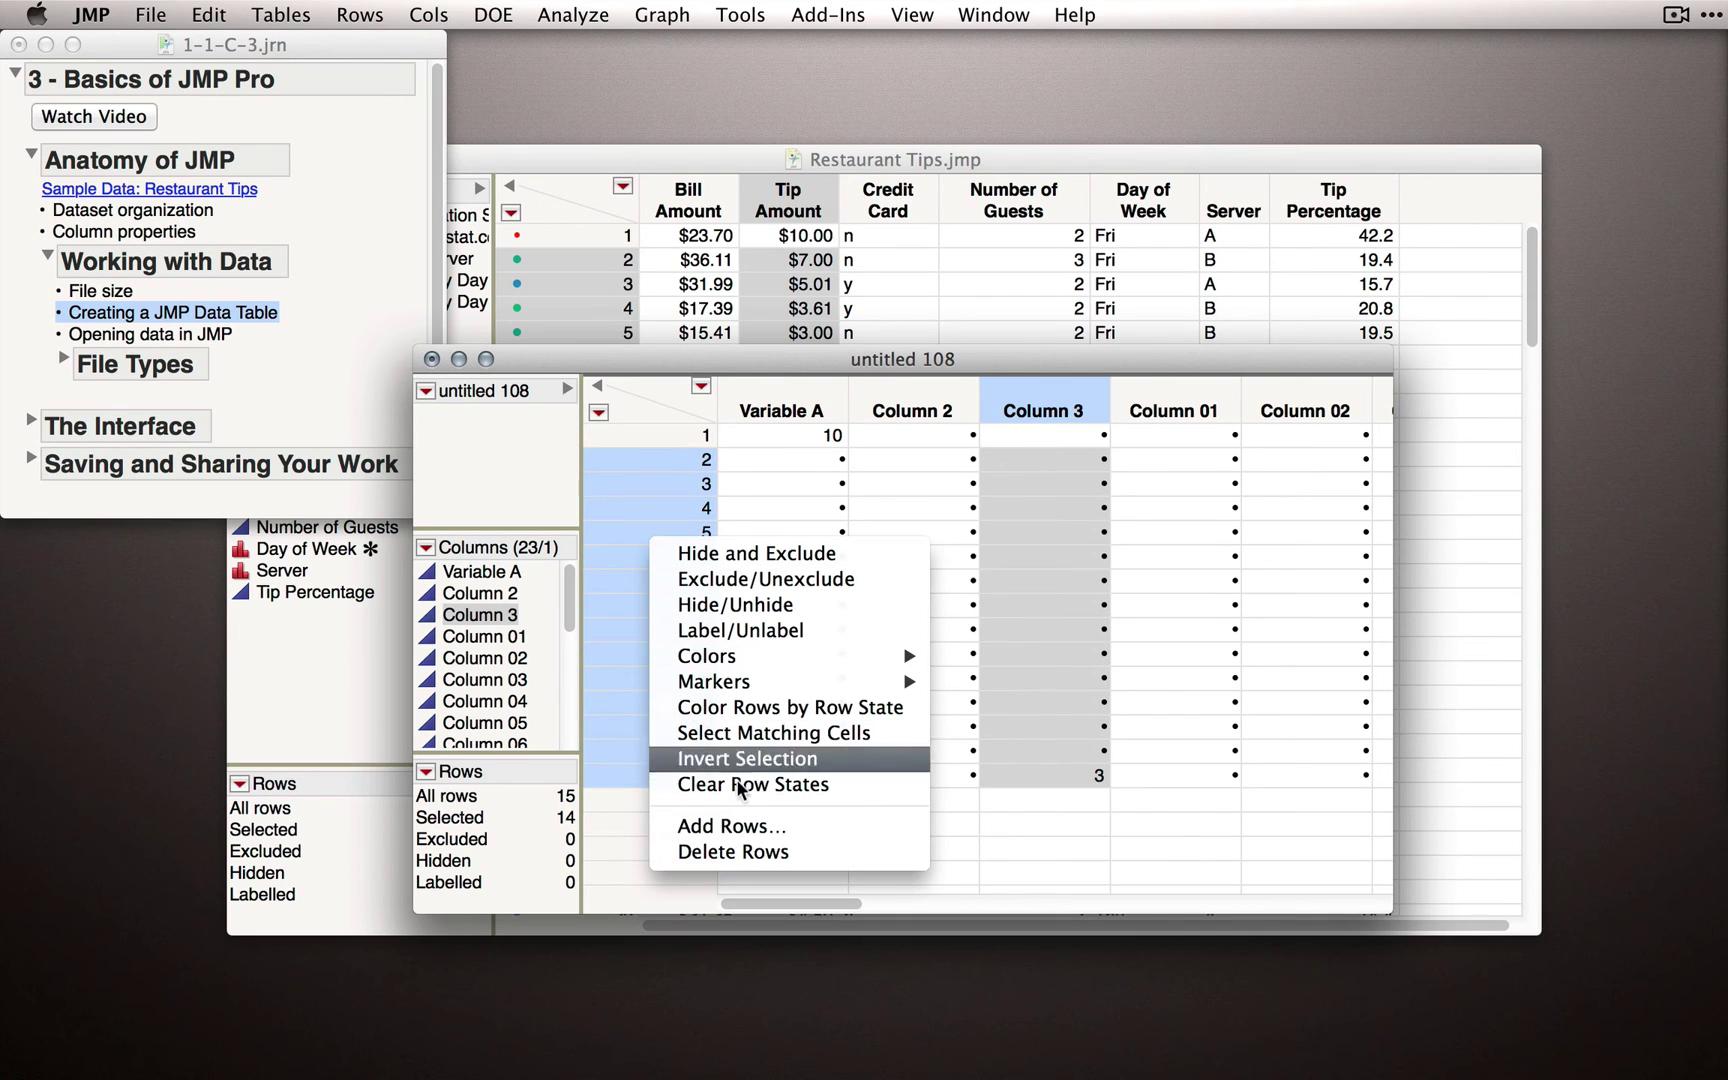
click(734, 850)
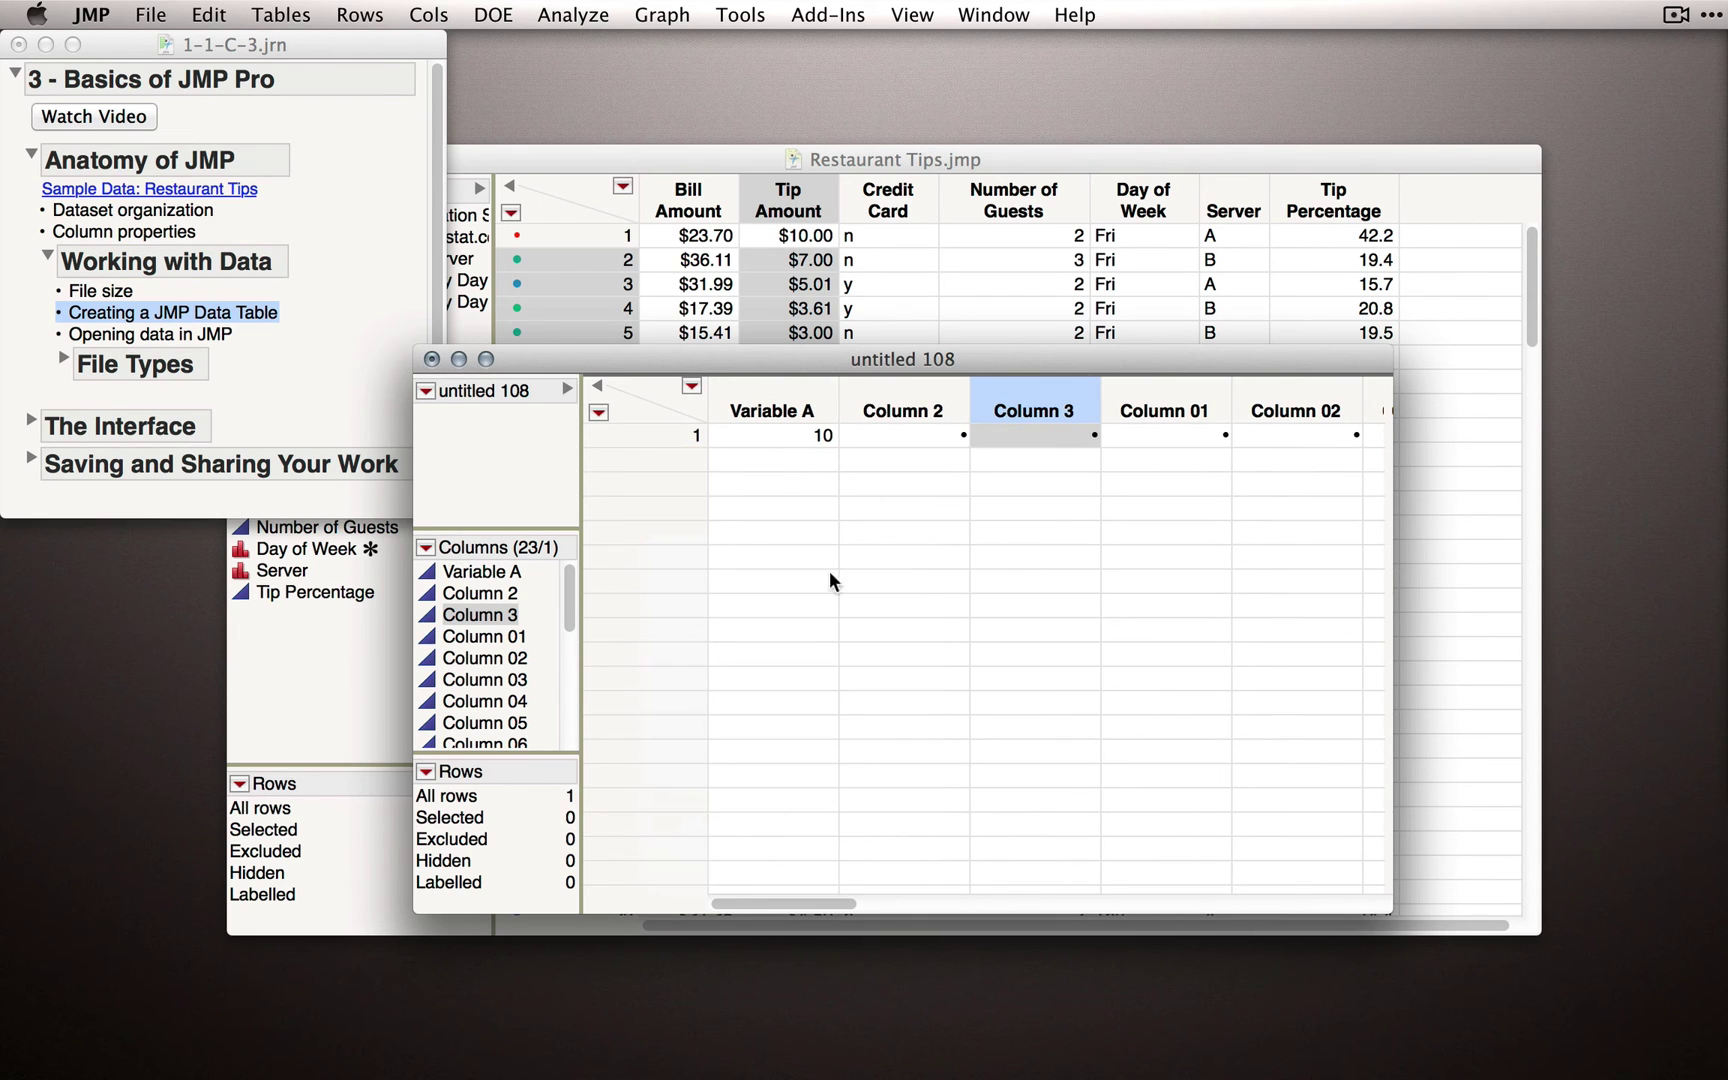
Step: Enter a first name in Column 2's row 1, accepting the change of Column 2 to Character
click(910, 436)
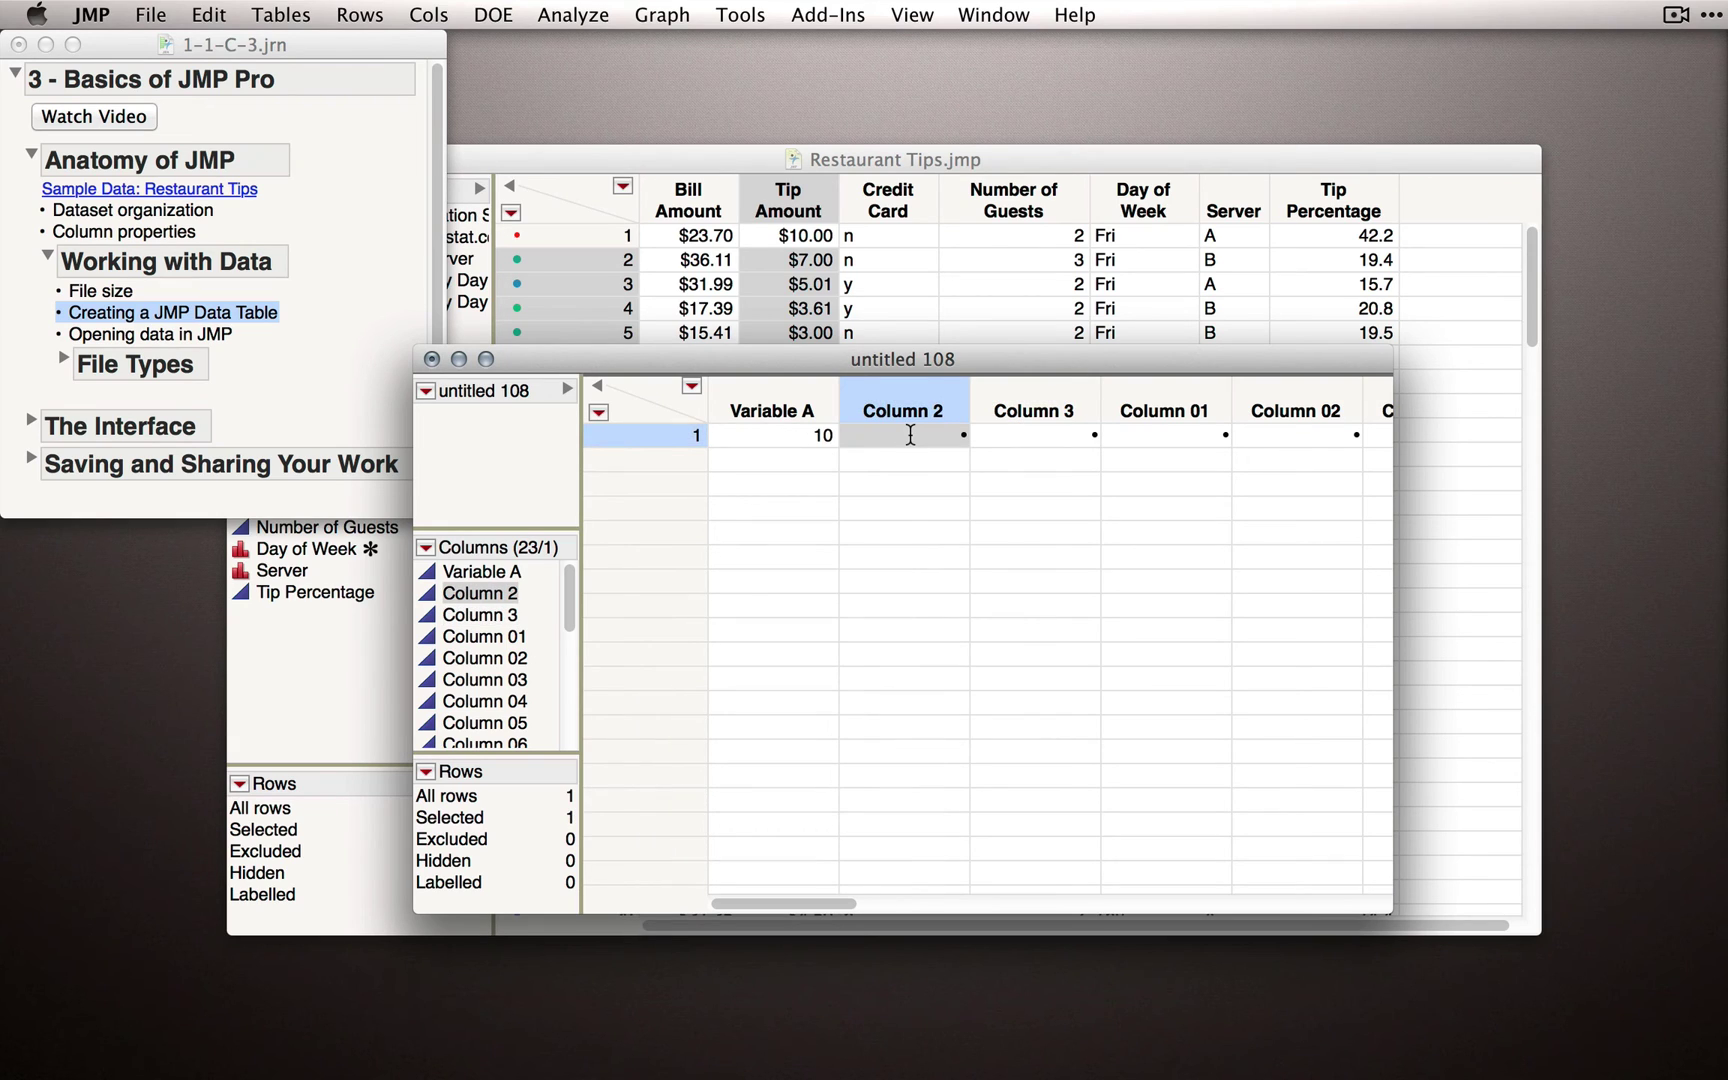
text(Julian)
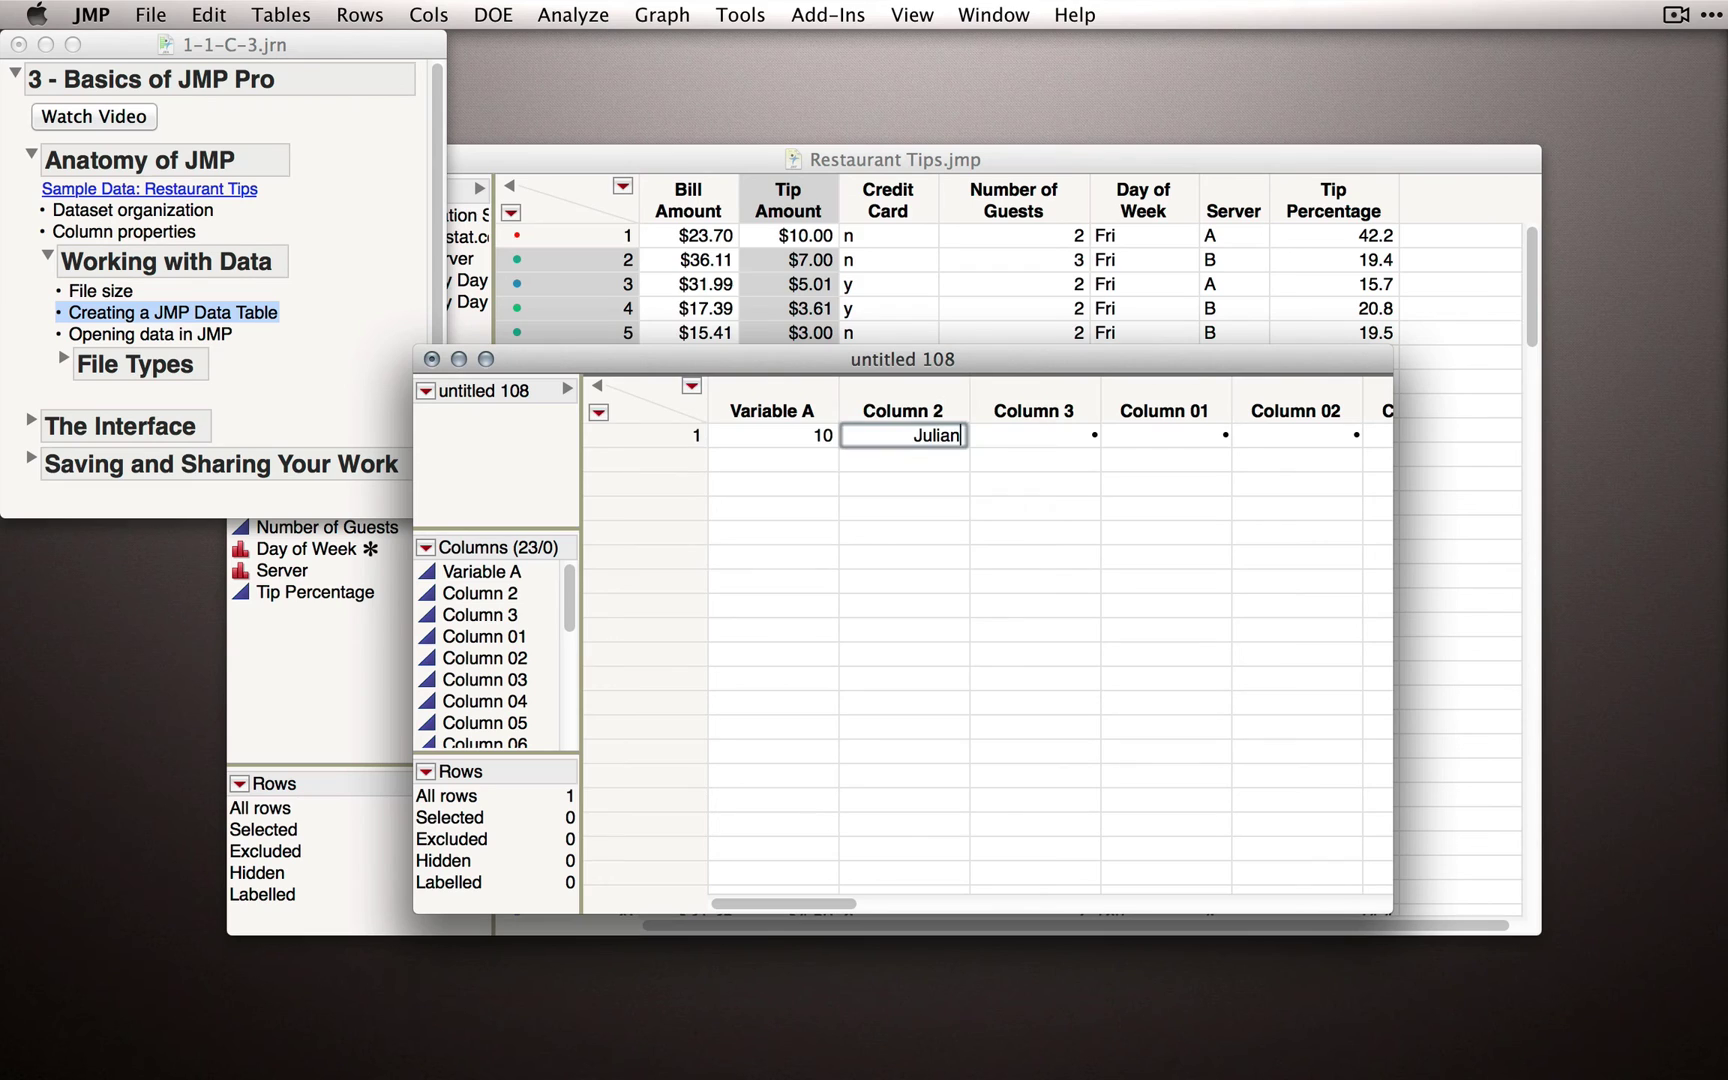
key(Return)
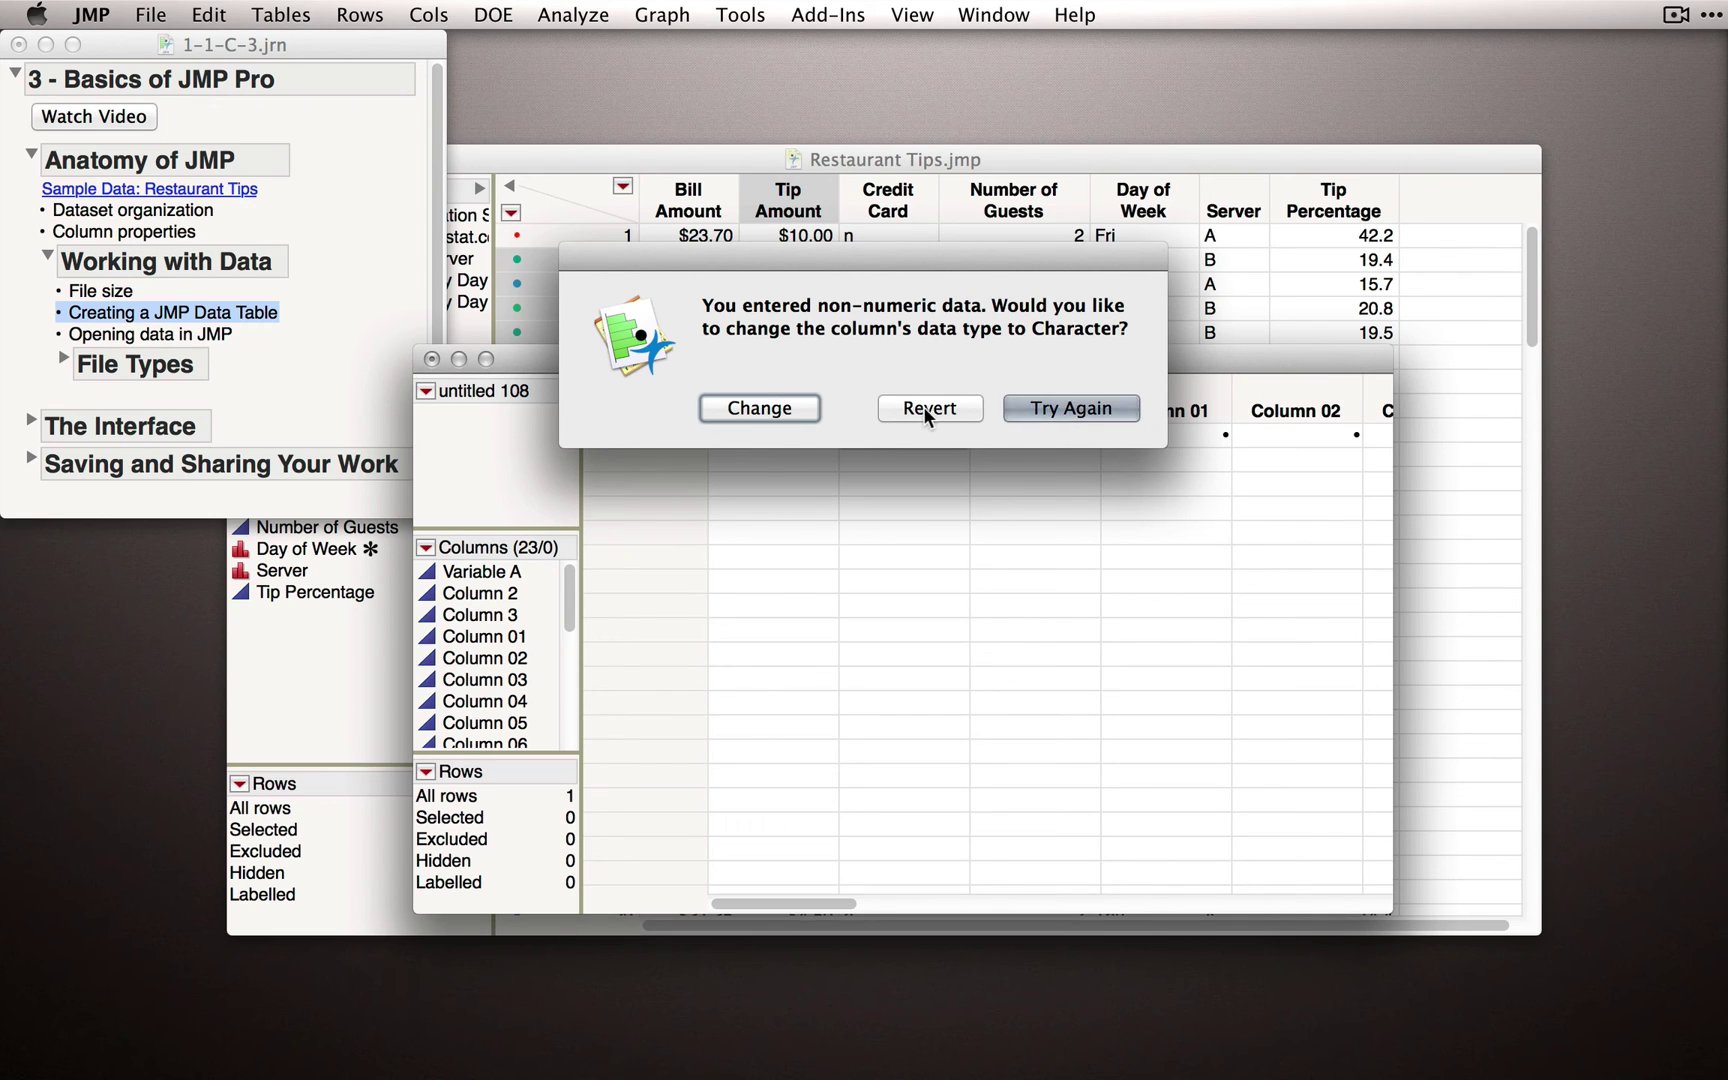
click(1083, 405)
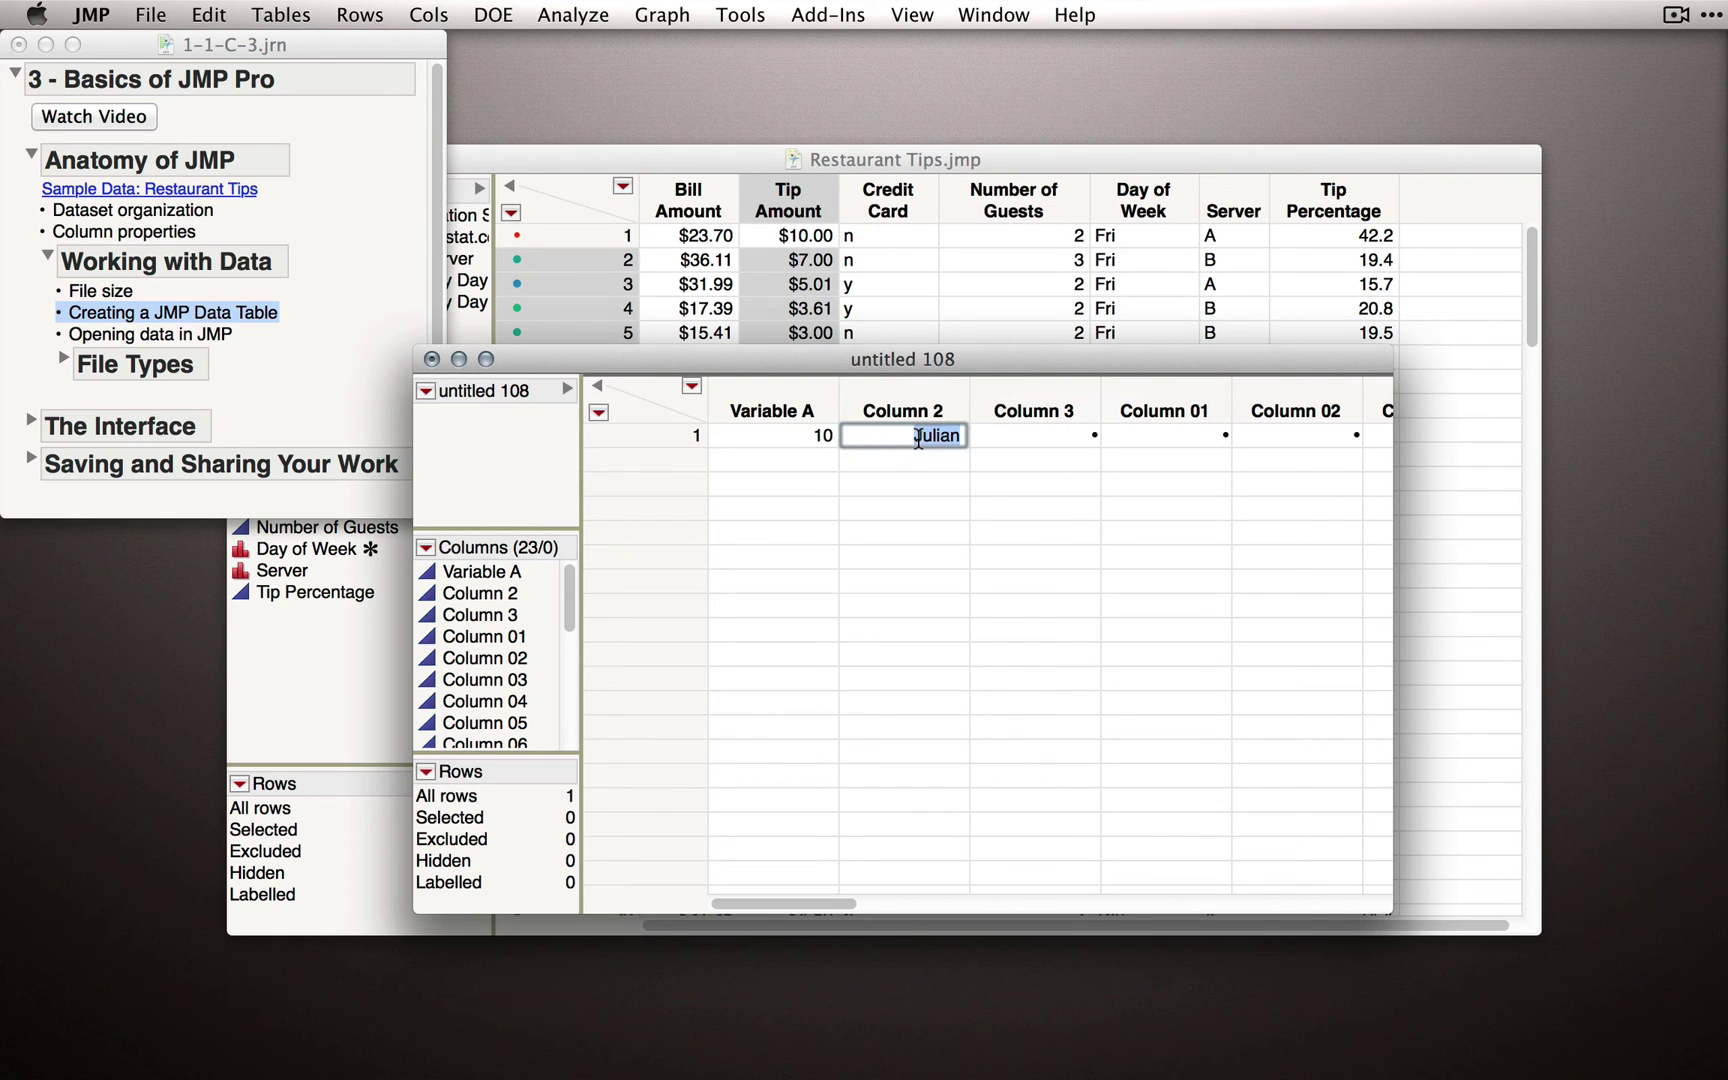
key(Return)
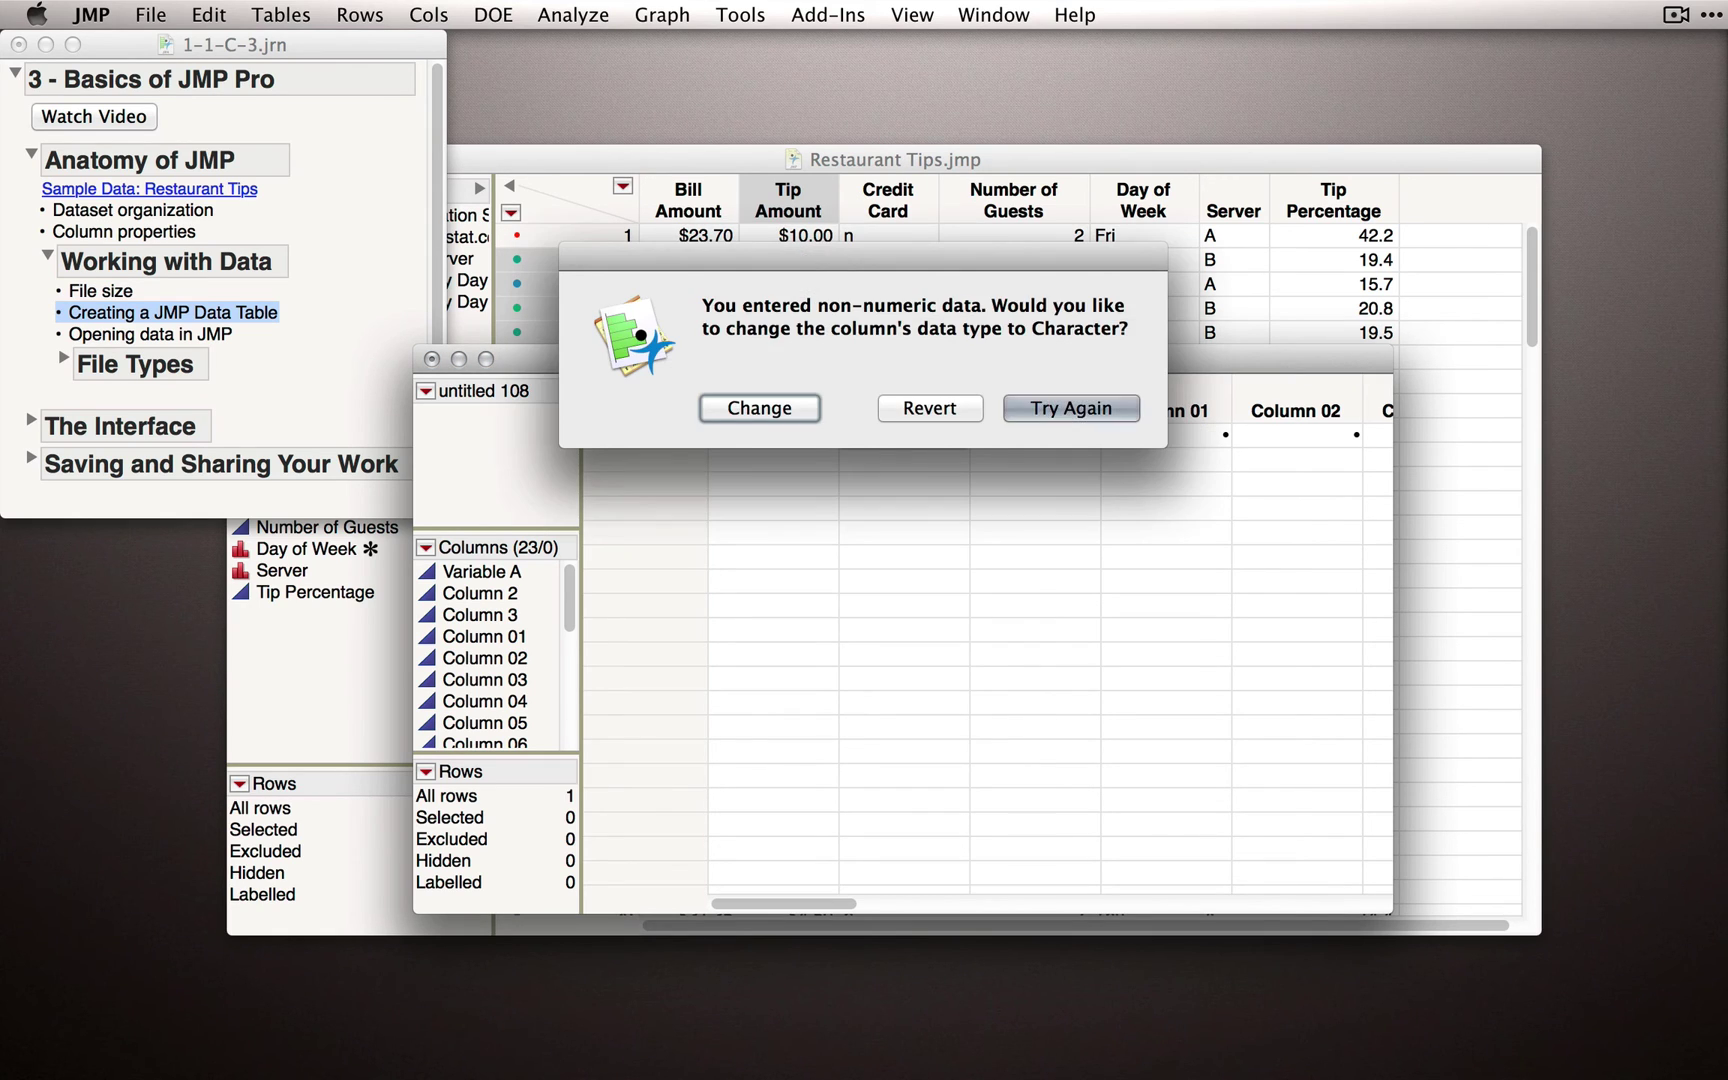
click(763, 412)
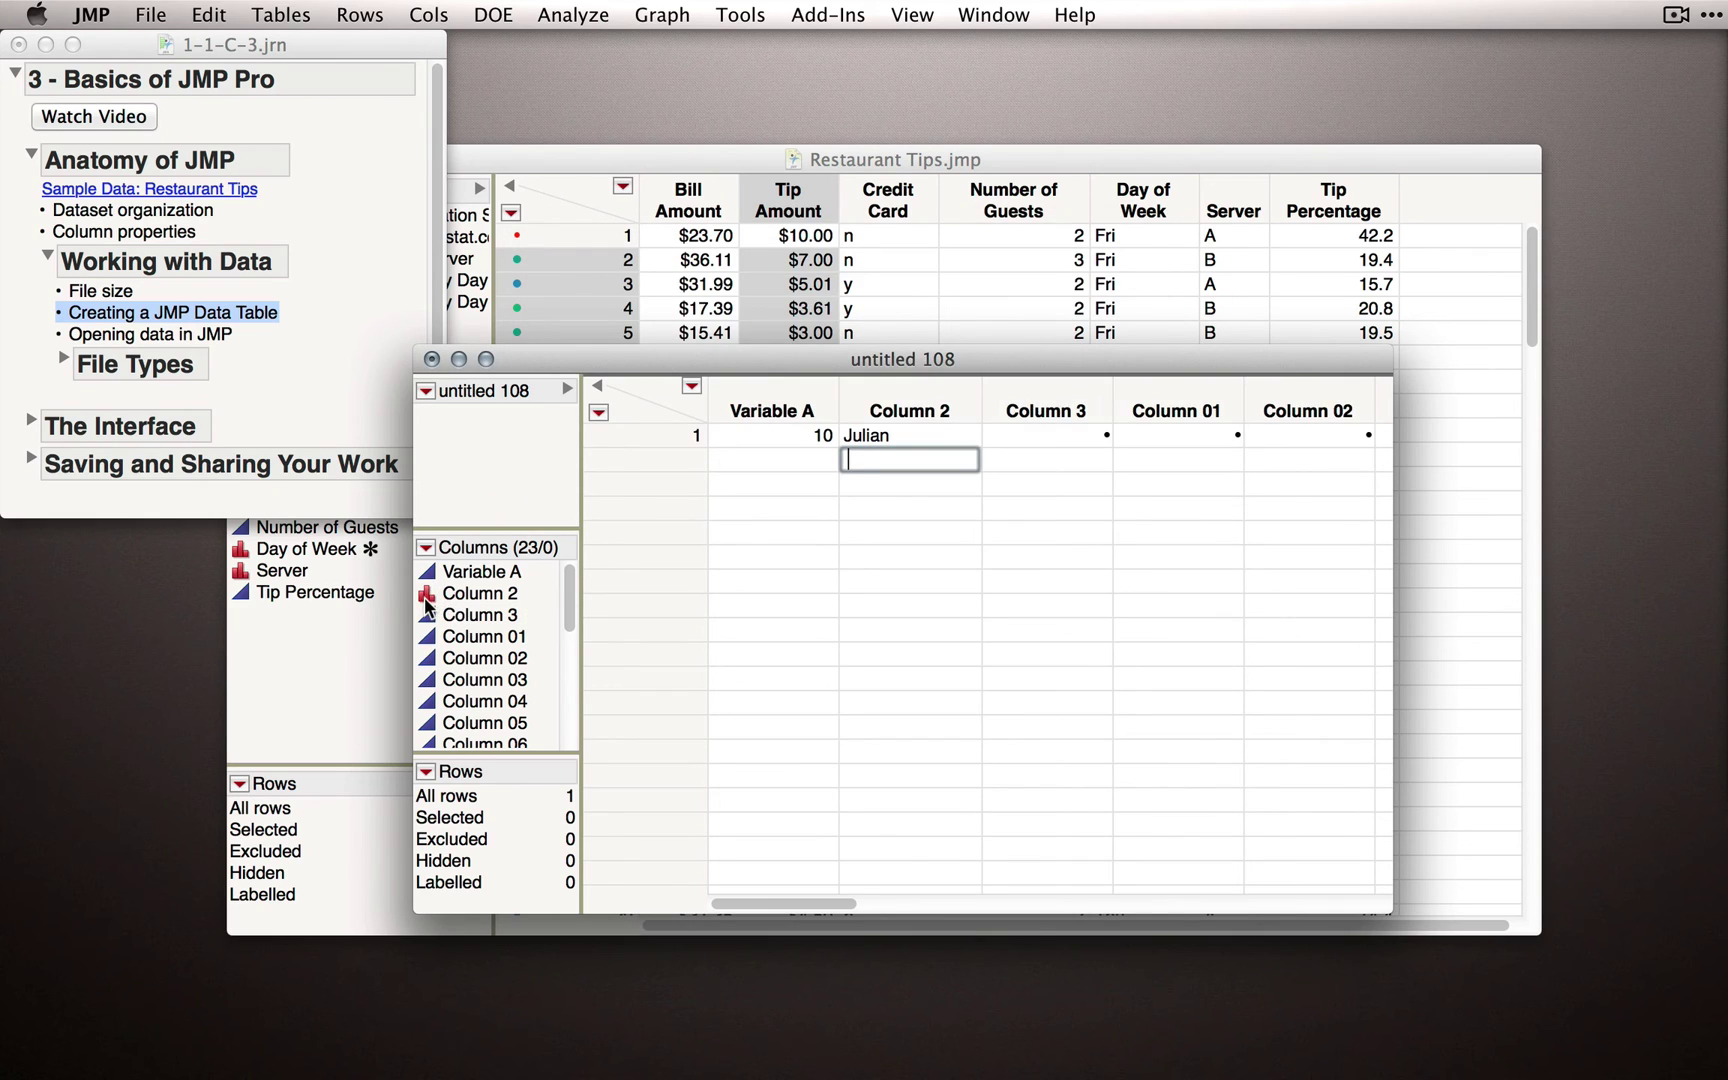
Step: Inspect Column 2's modeling types, where Continuous is unavailable
click(494, 596)
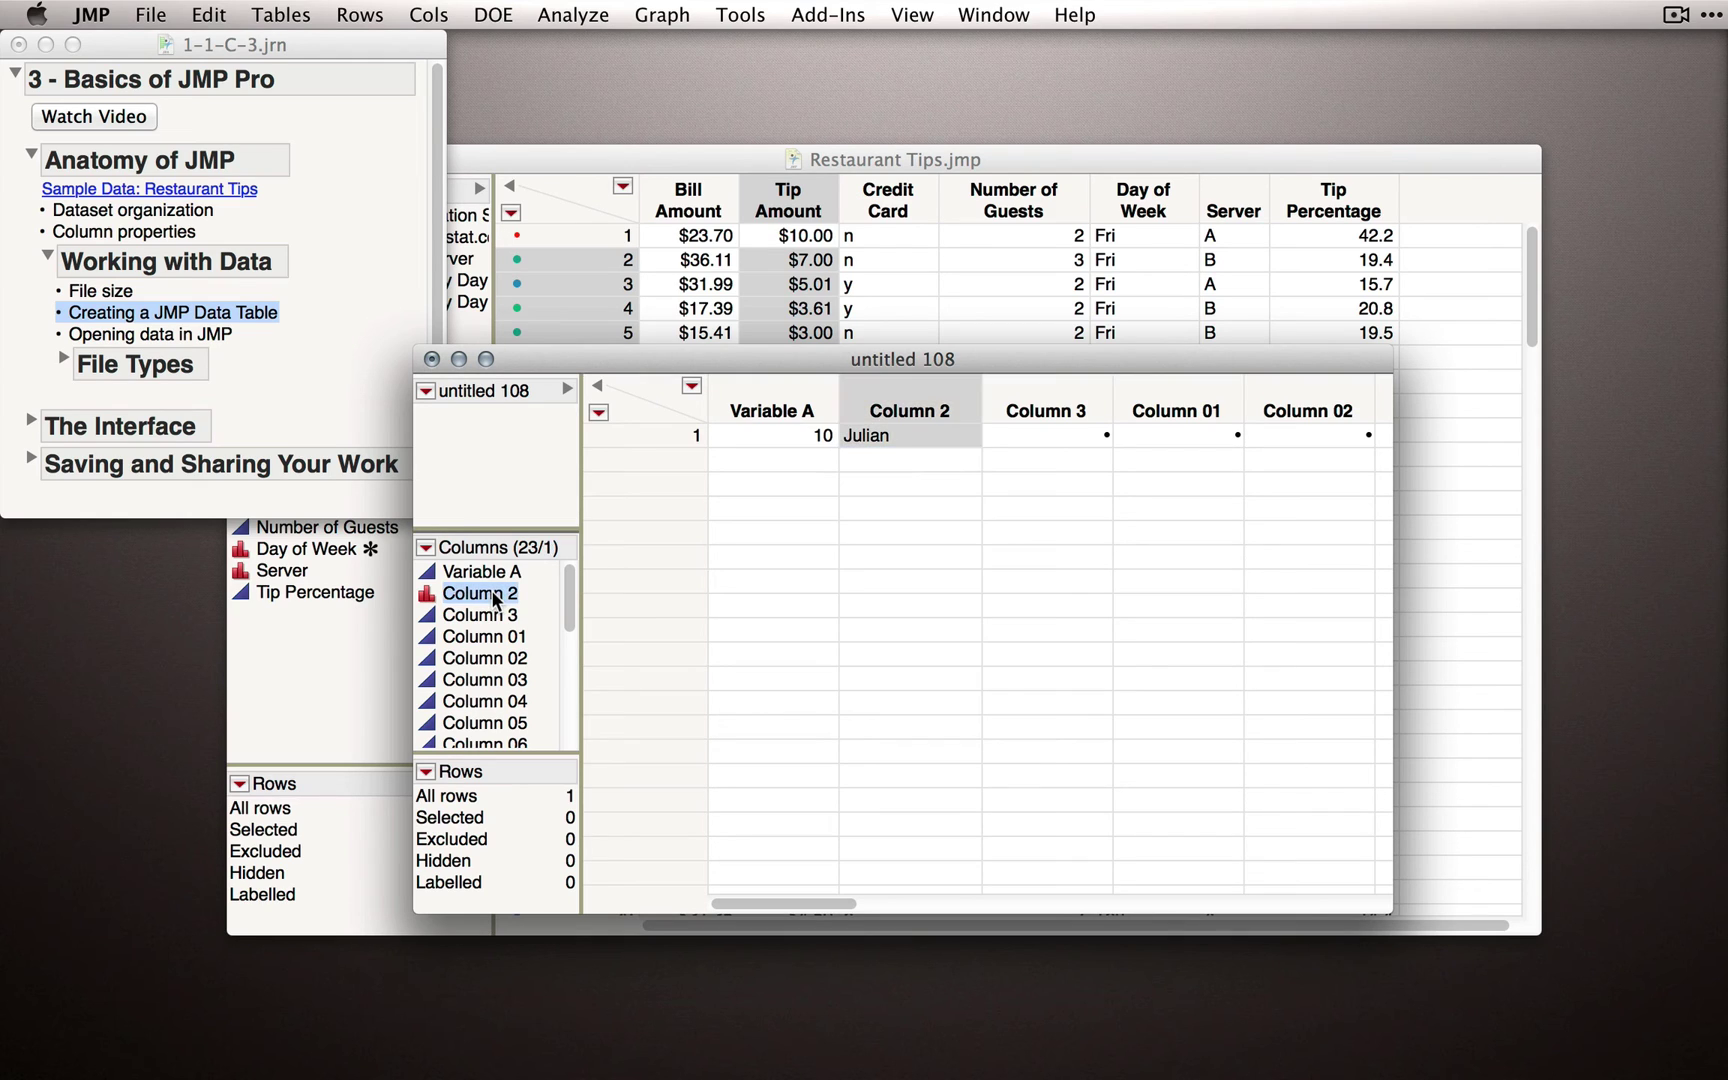
click(428, 596)
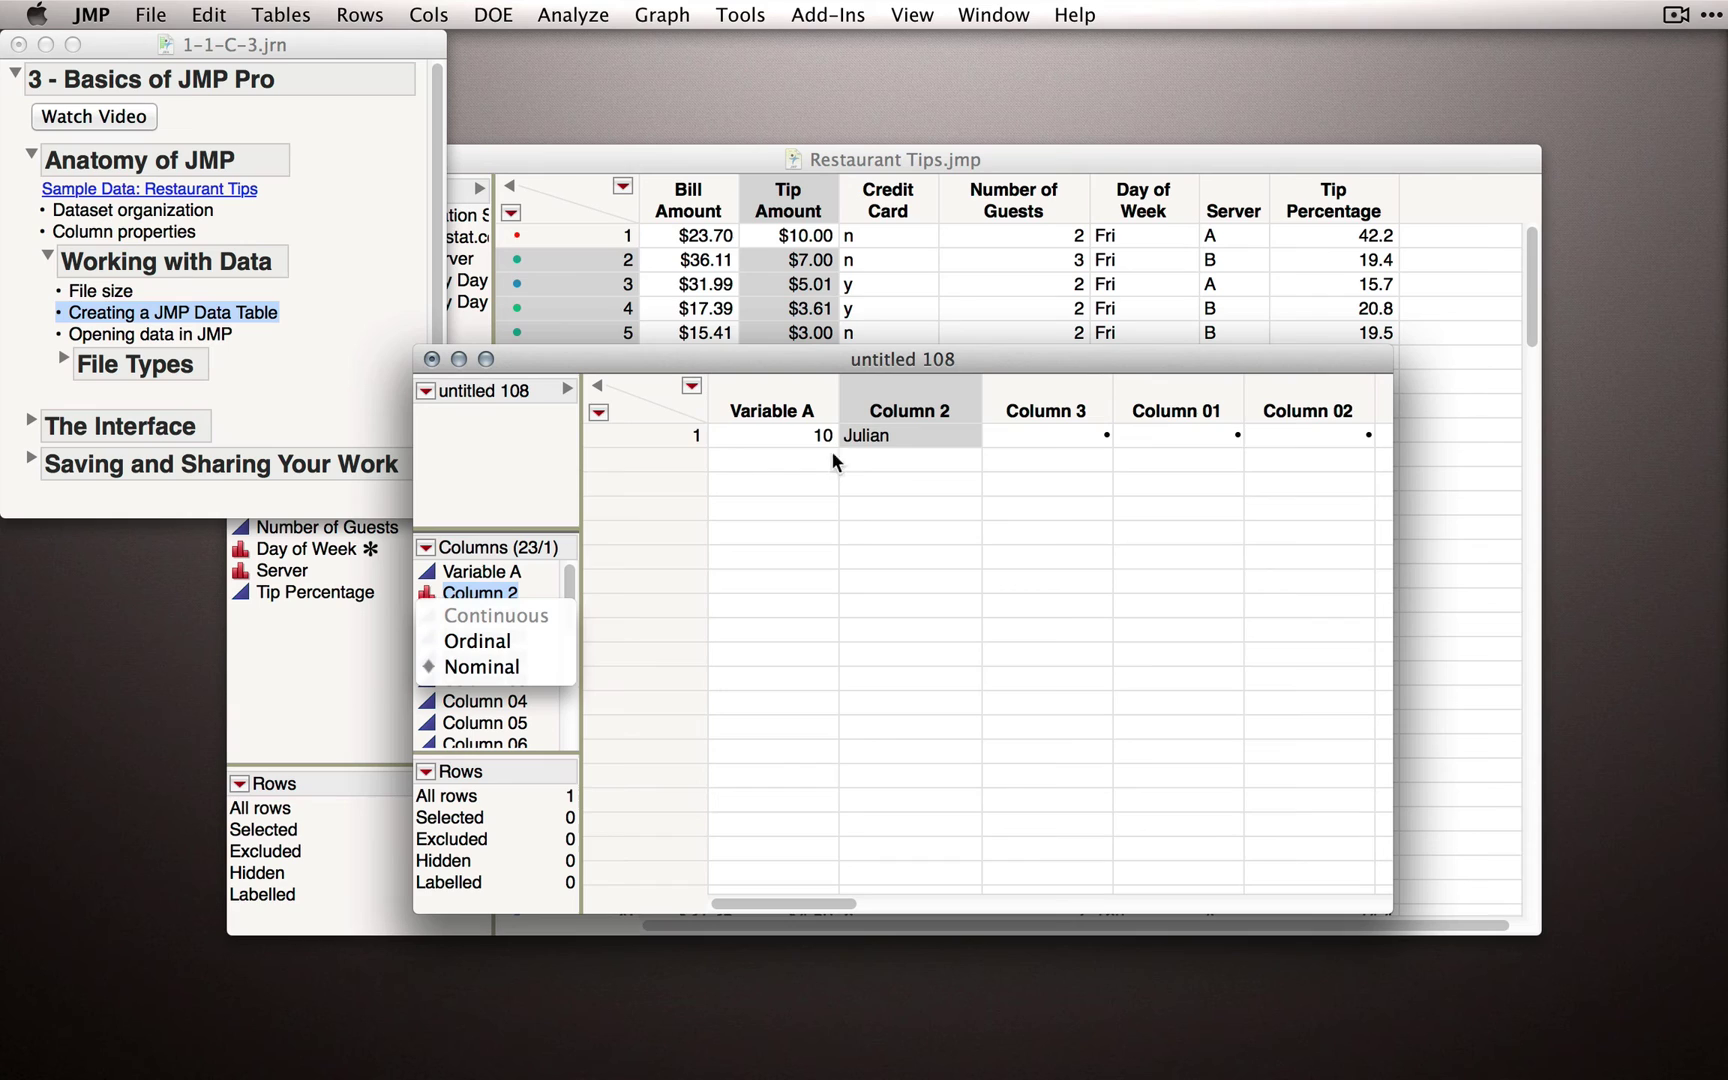
click(906, 439)
Step: Replace row 1 of Column 2 with 20 and recheck its modeling types, still without Continuous
click(914, 432)
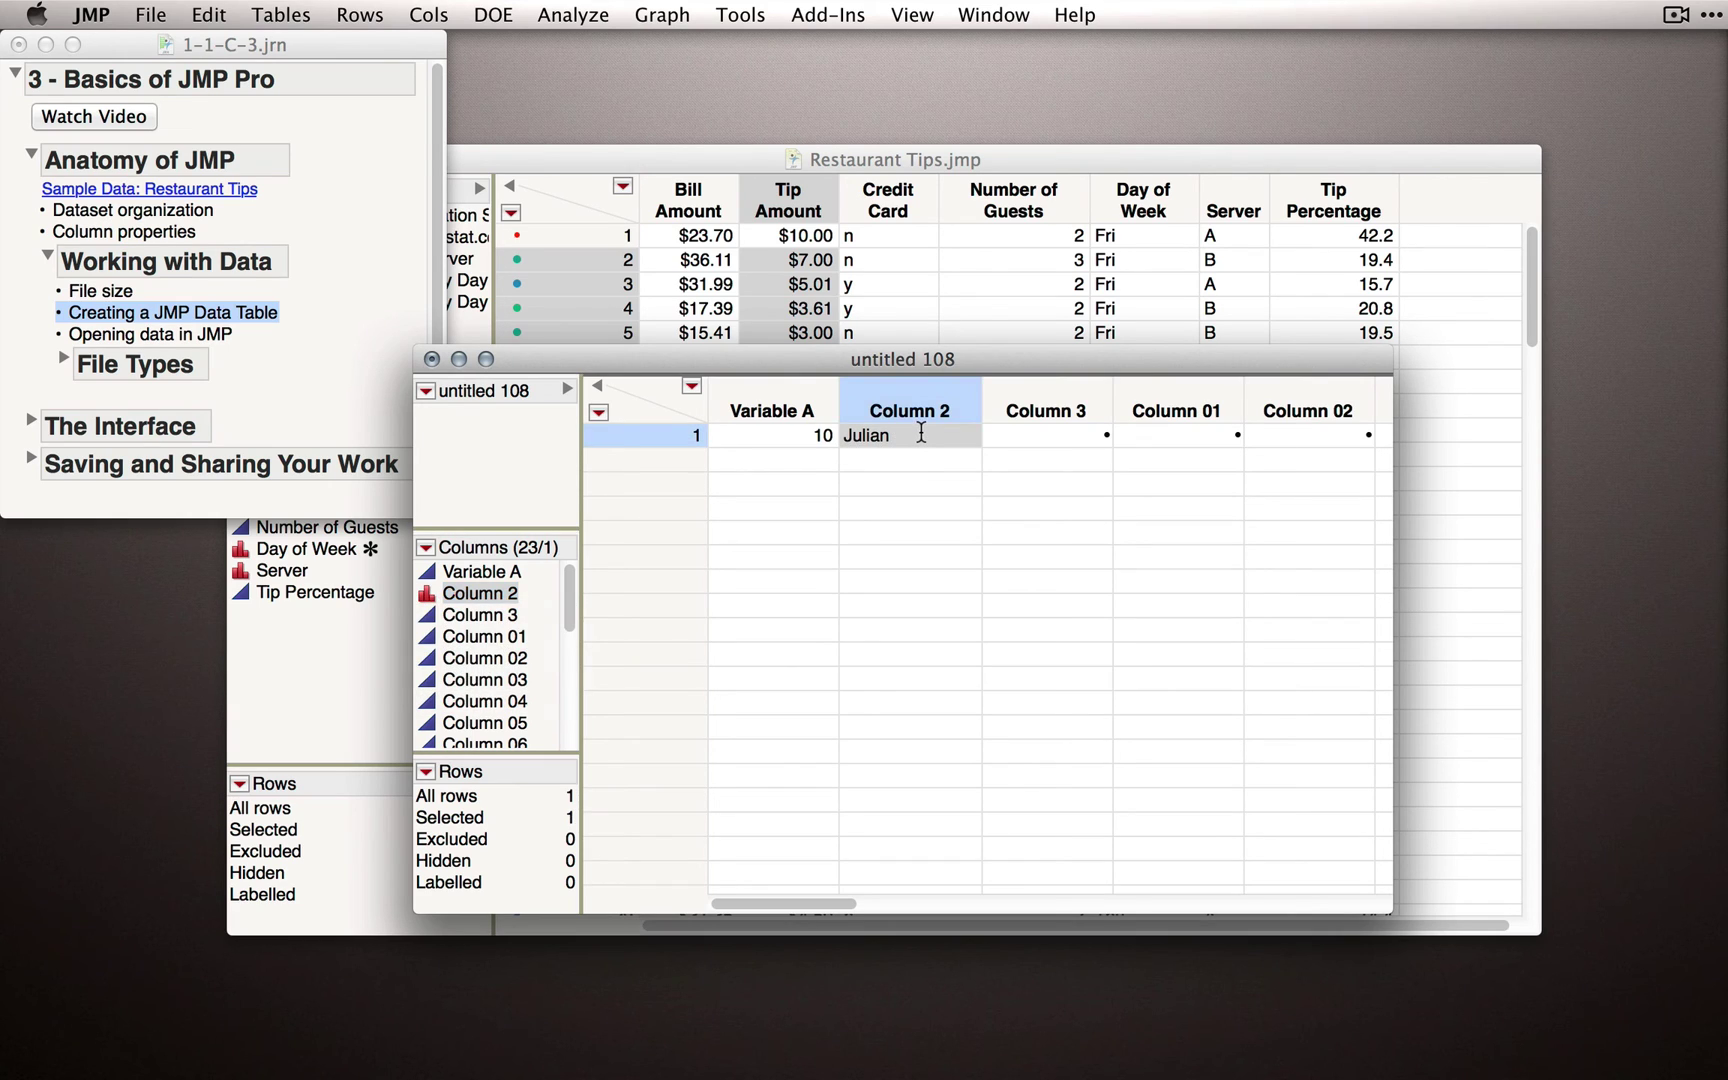
text(20)
key(Return)
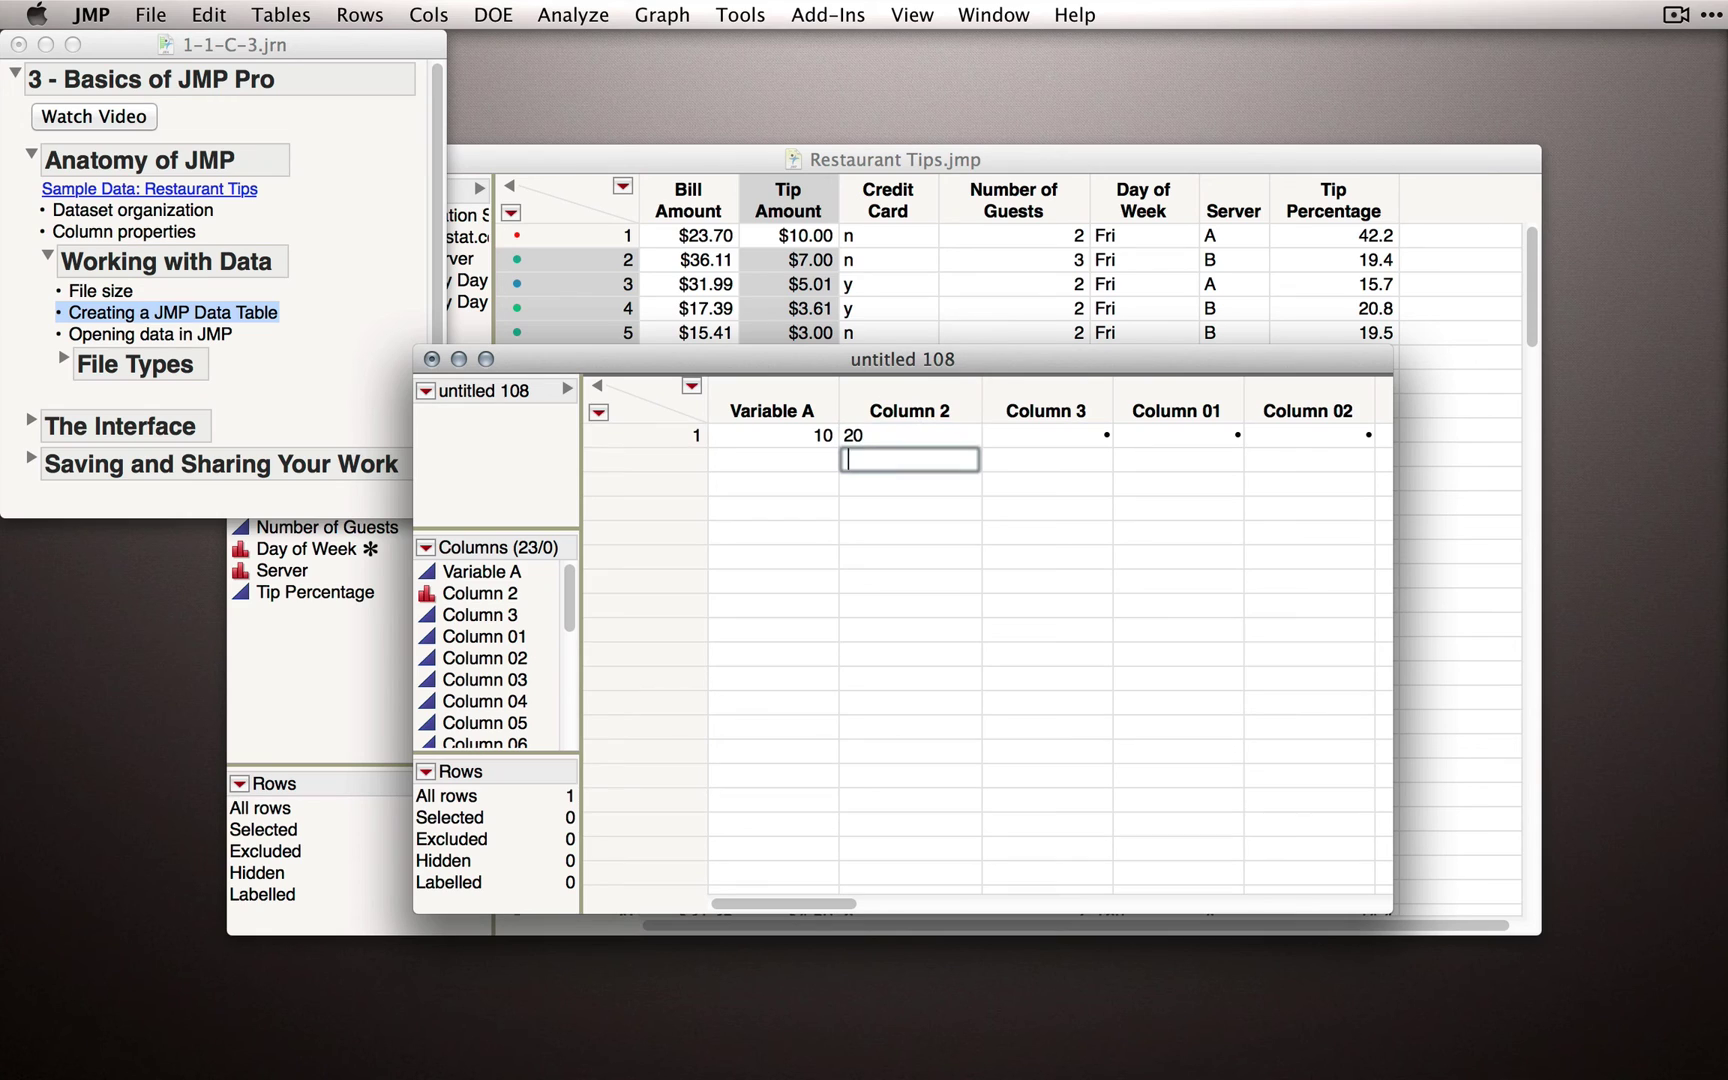
click(427, 597)
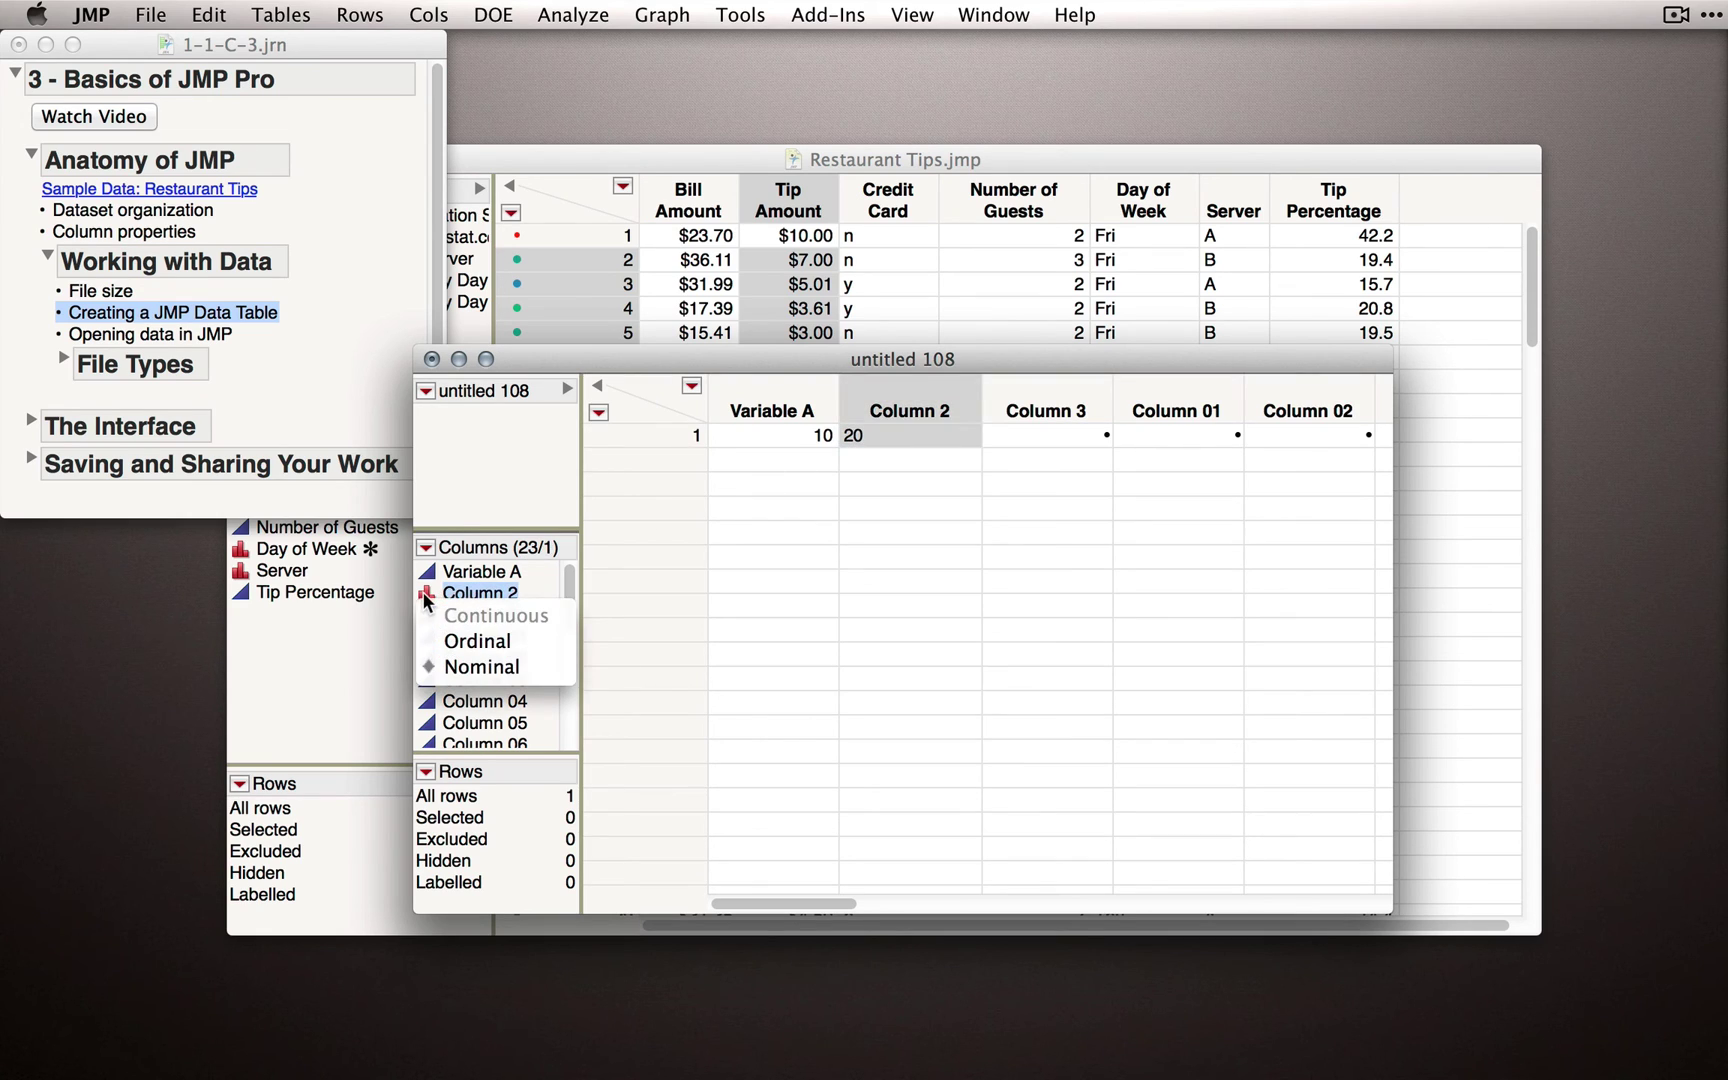
click(497, 615)
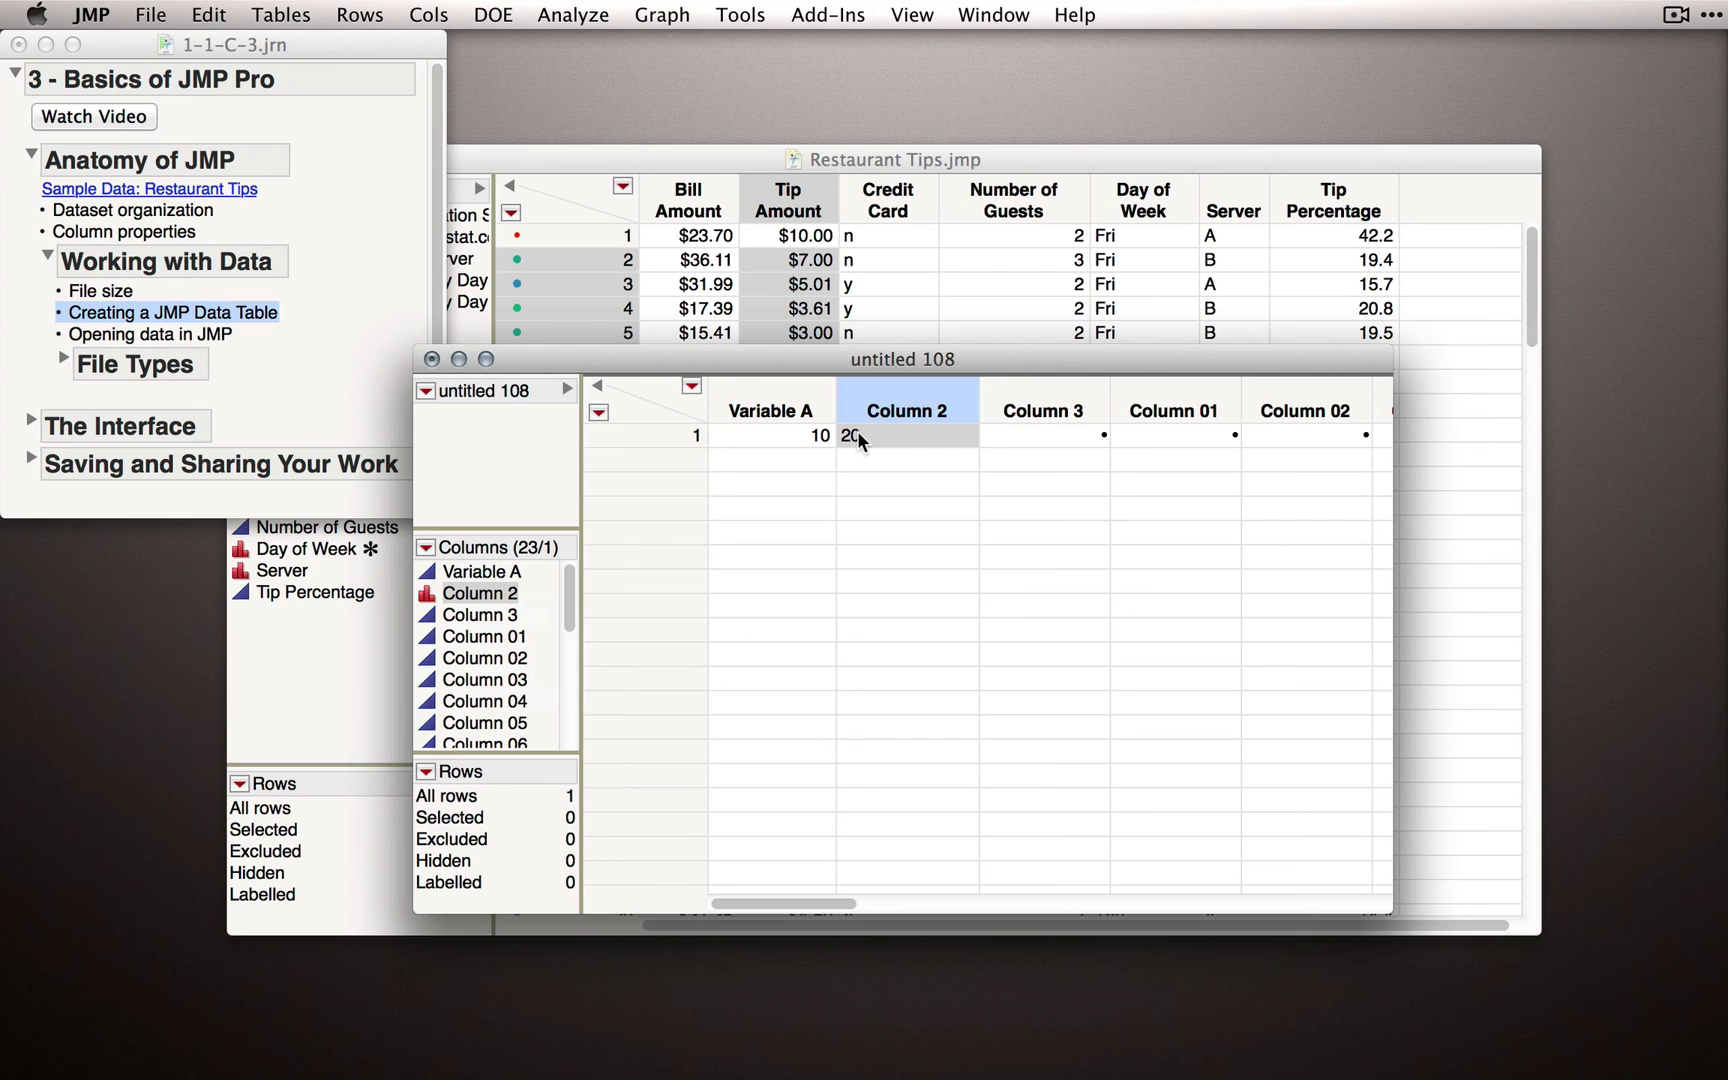
Step: Change Column 2's data type to Numeric in Column Info so 20 becomes a number
right_click(886, 396)
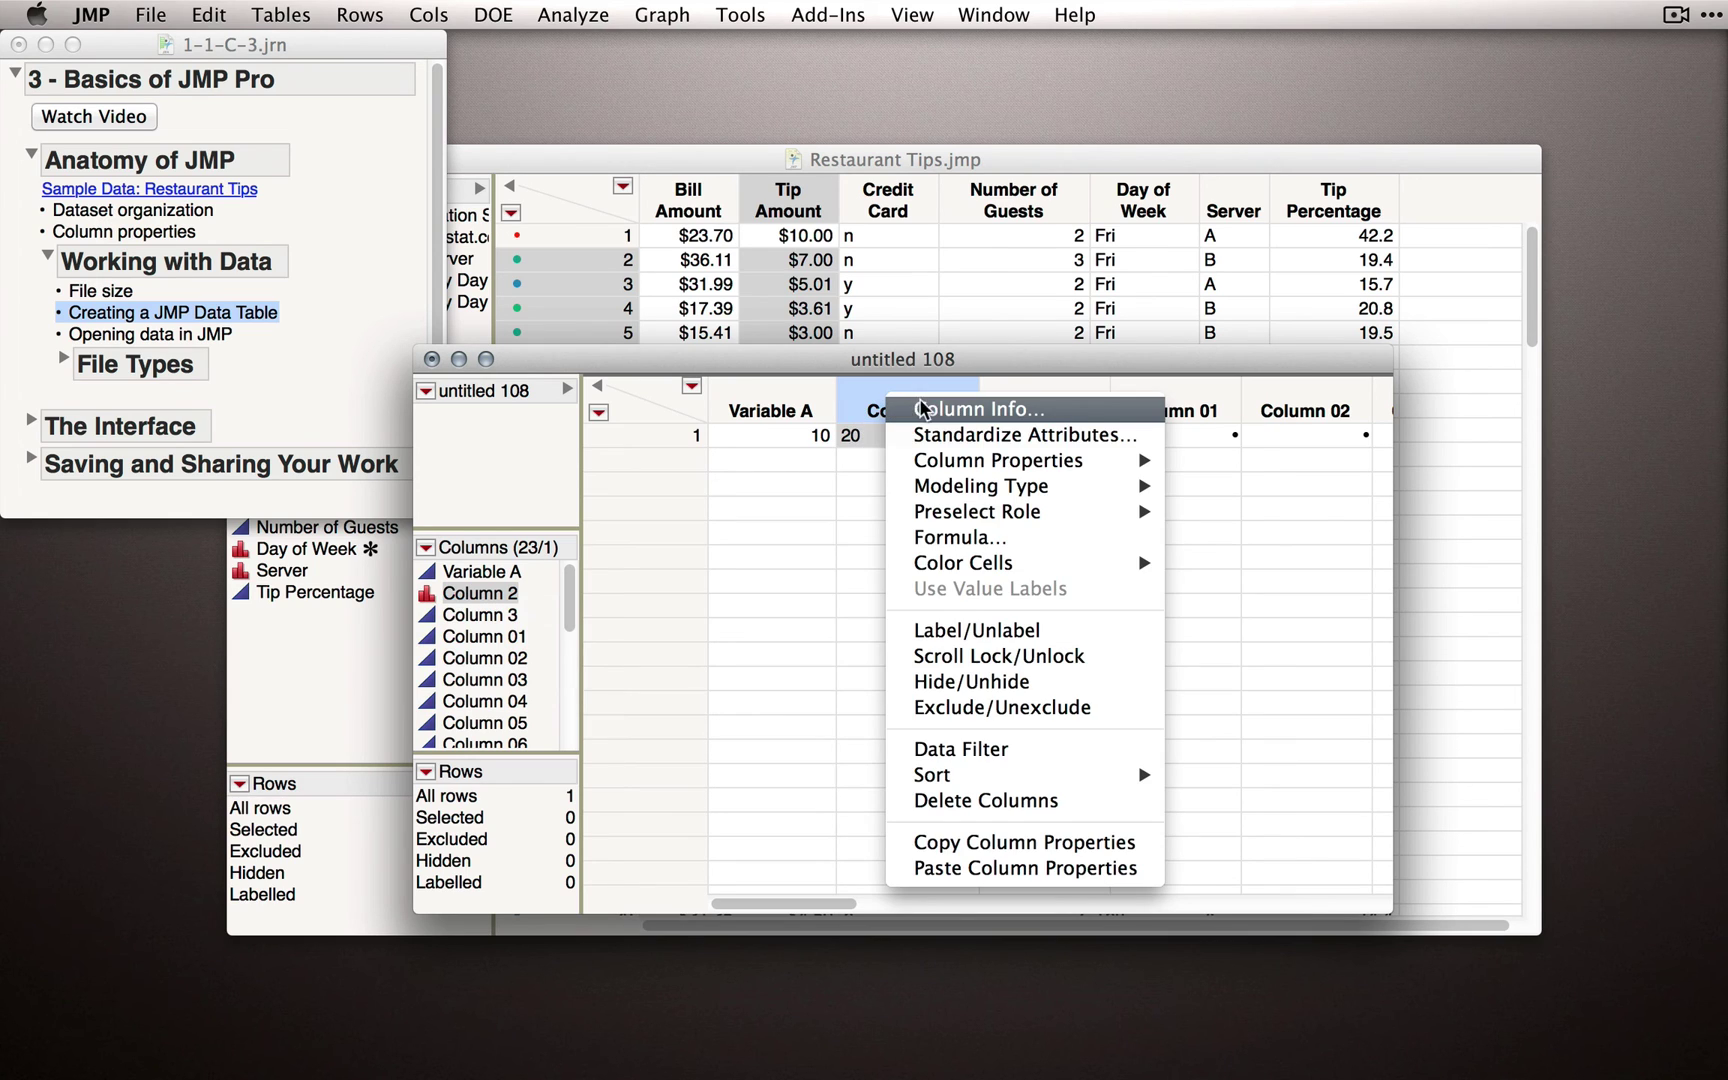
click(976, 409)
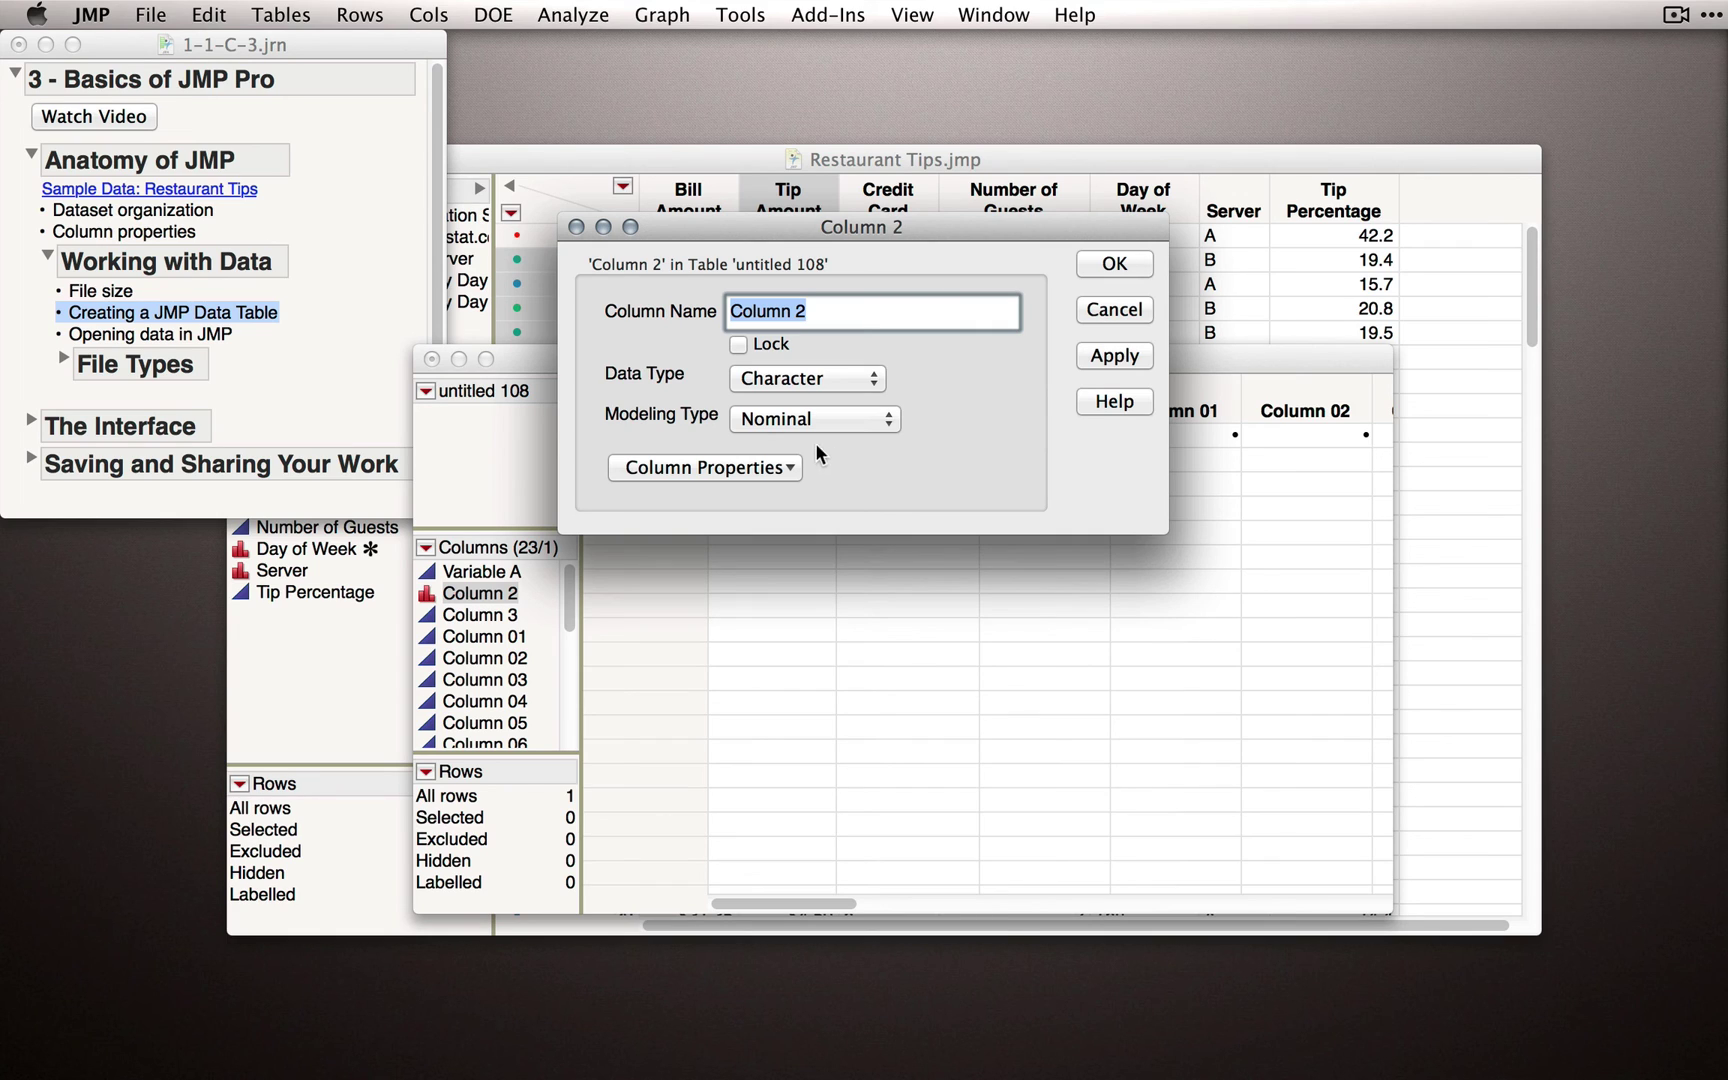
click(772, 379)
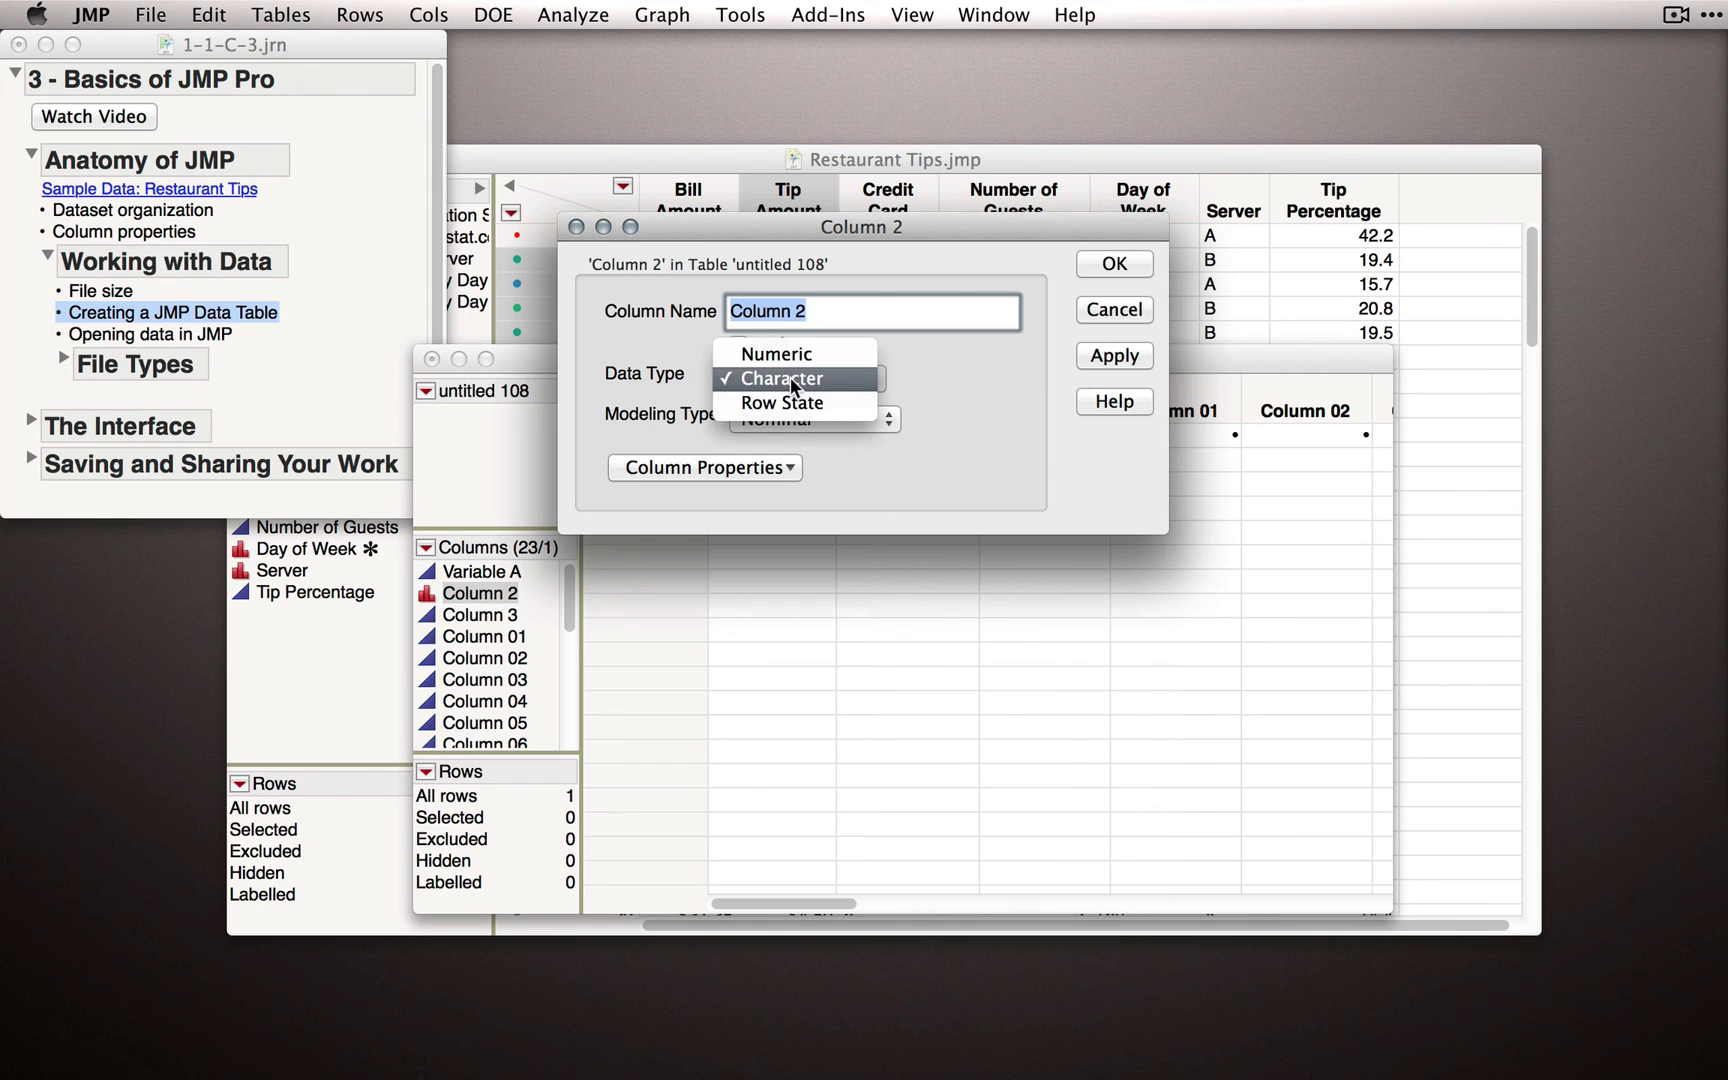
click(801, 356)
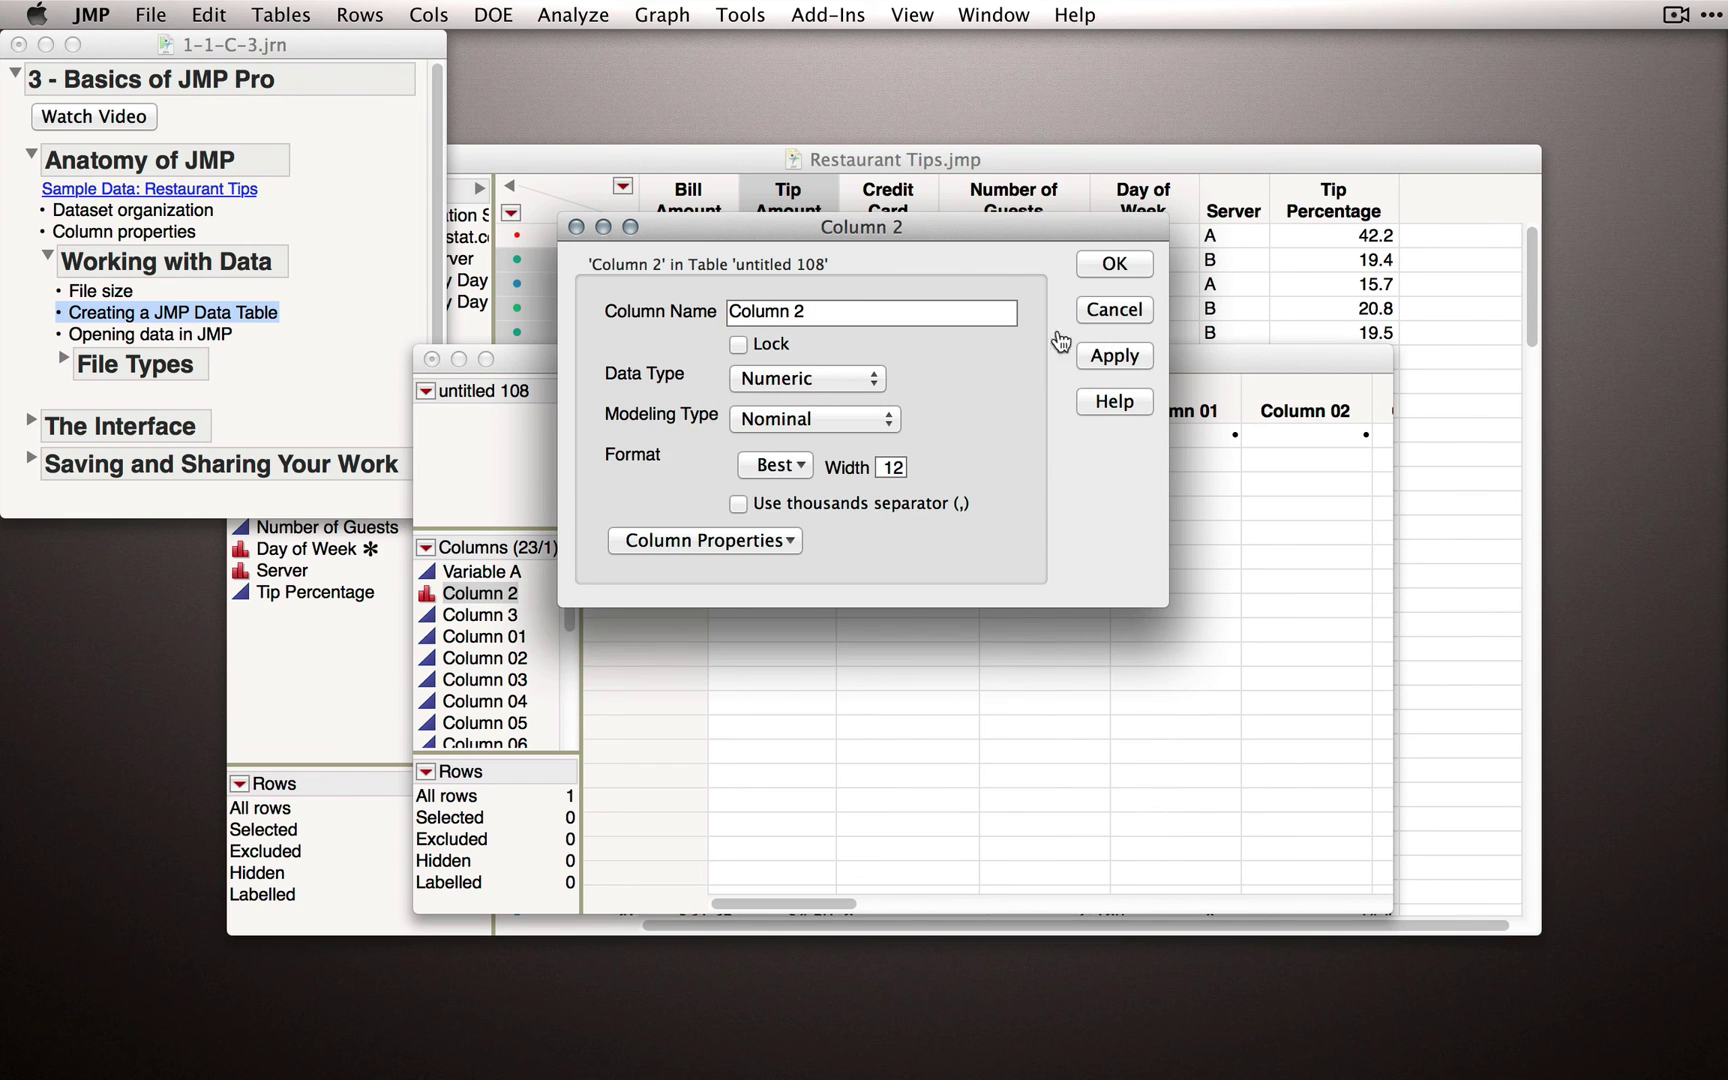
click(1128, 264)
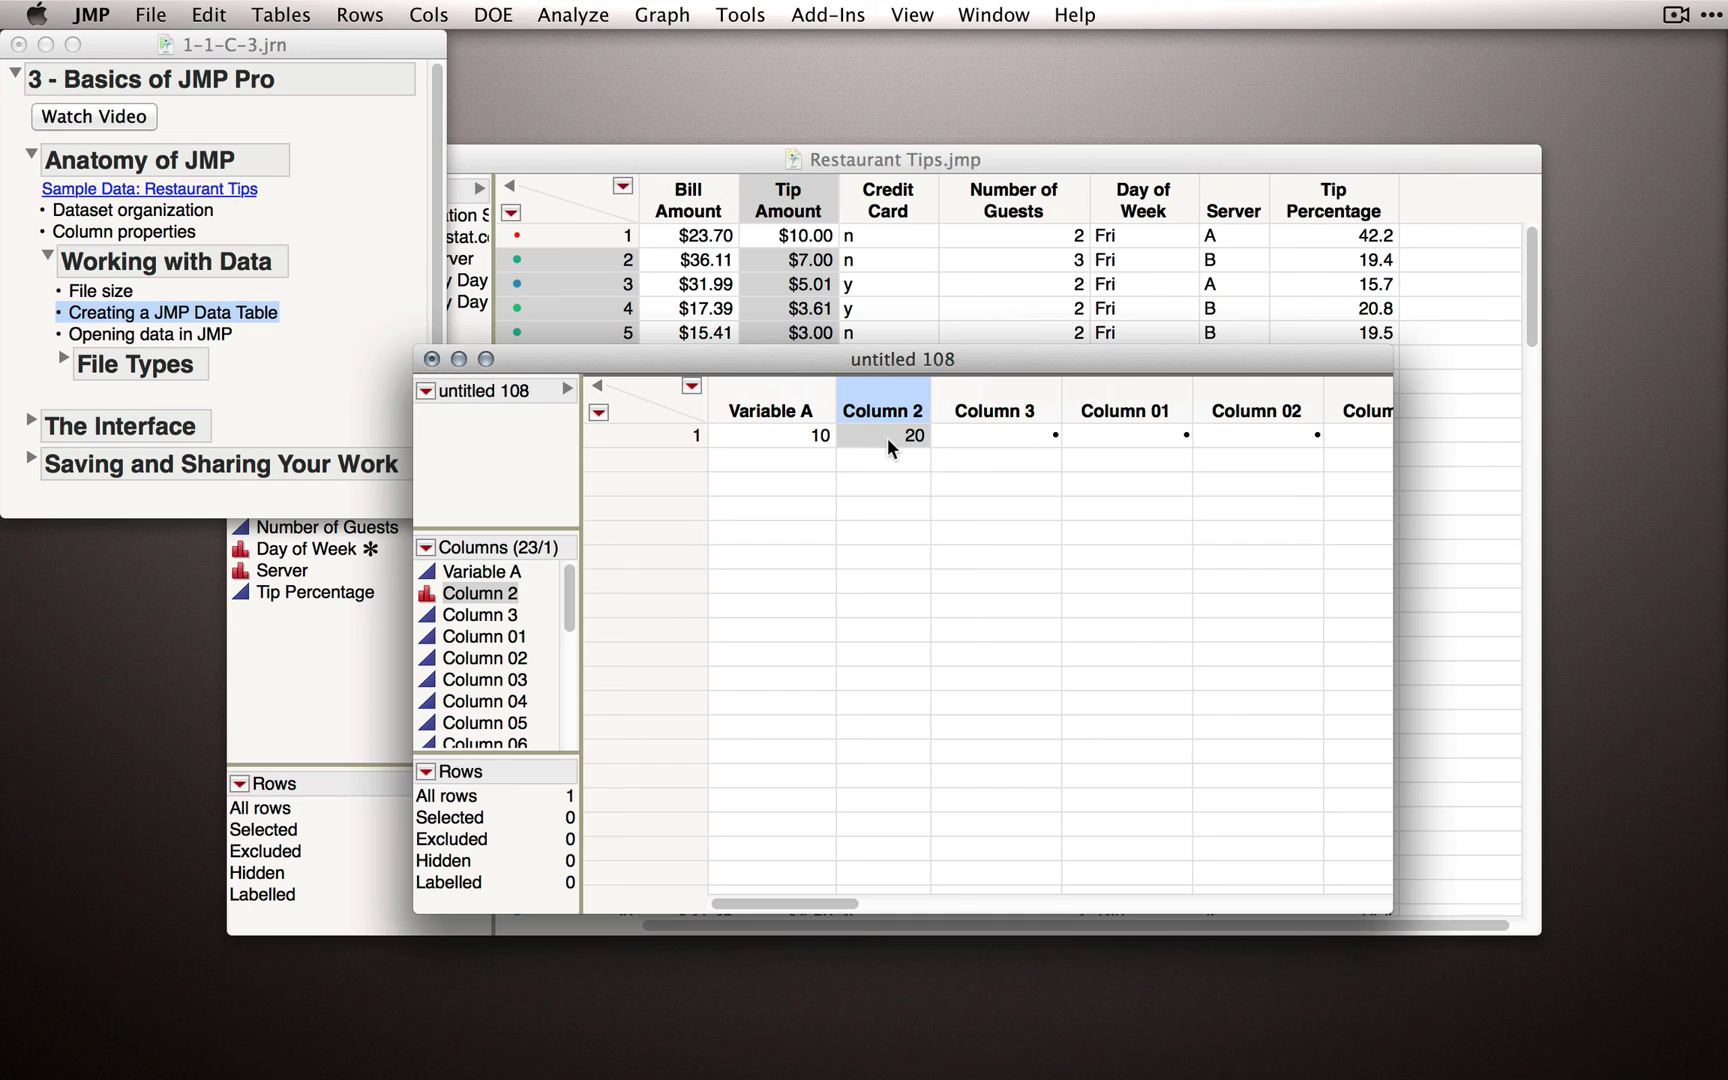
Step: Set Column 2's modeling type to Continuous
click(427, 593)
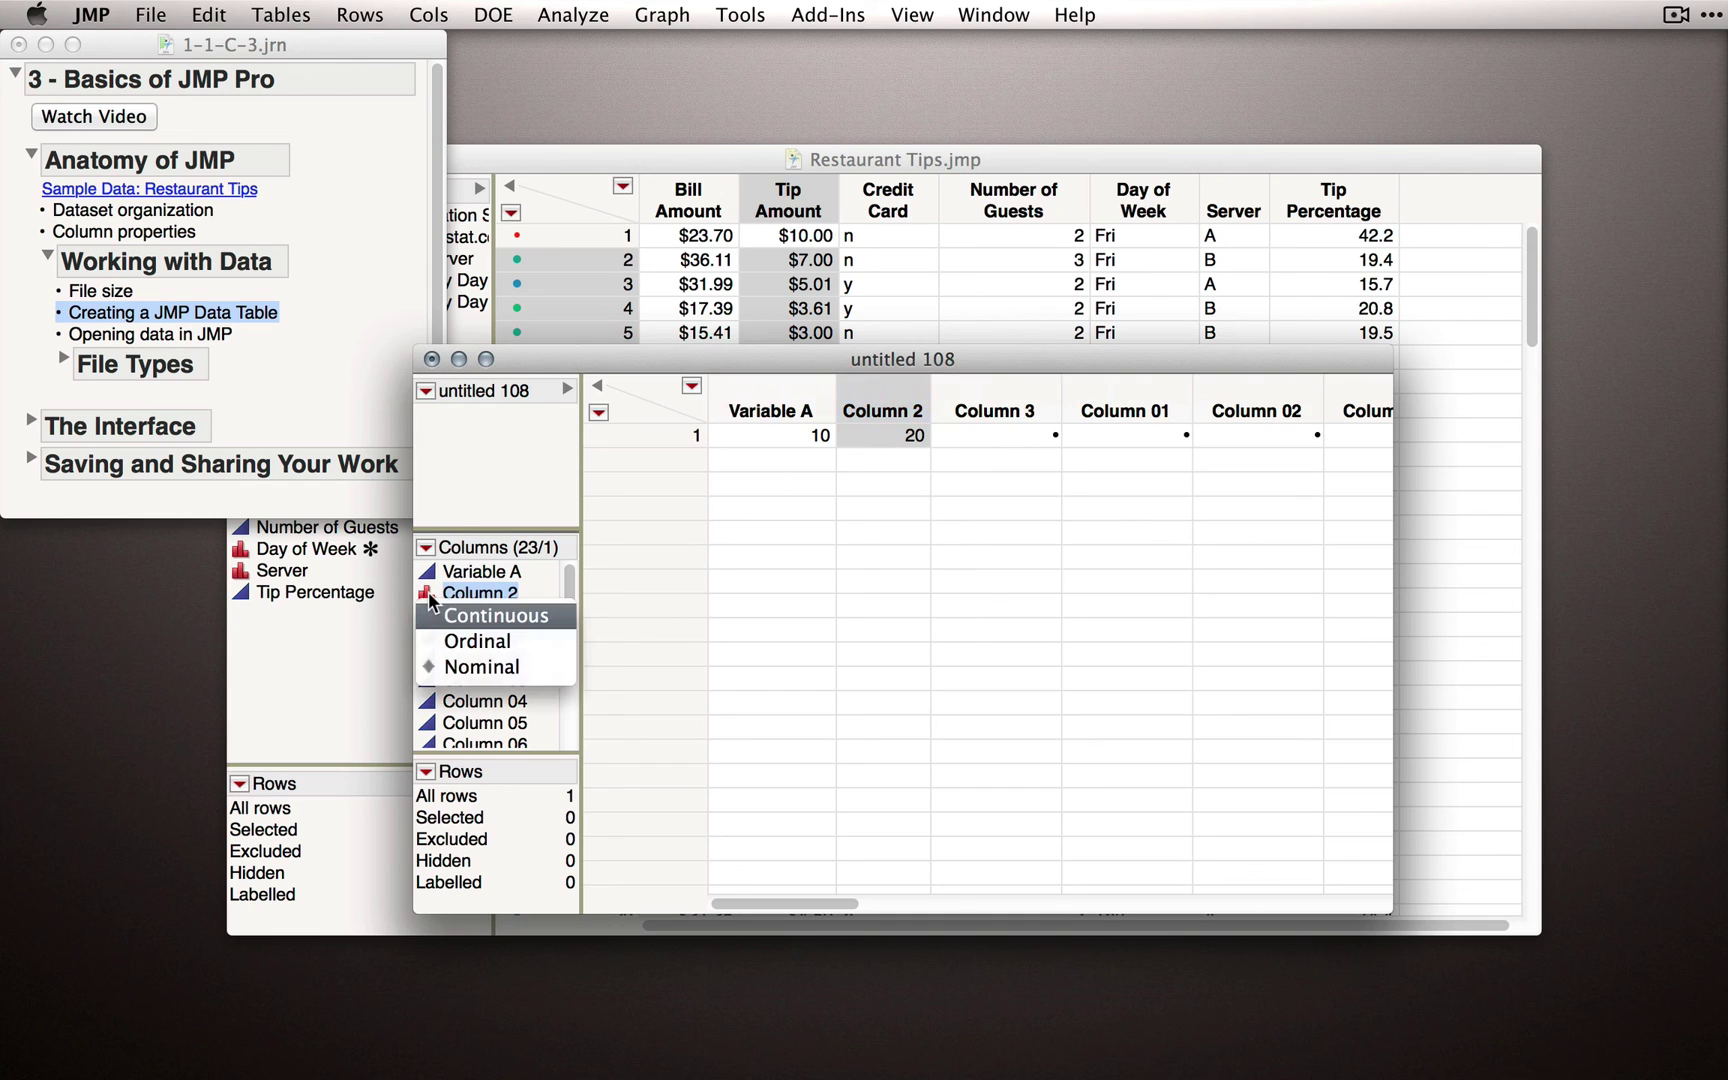
click(531, 614)
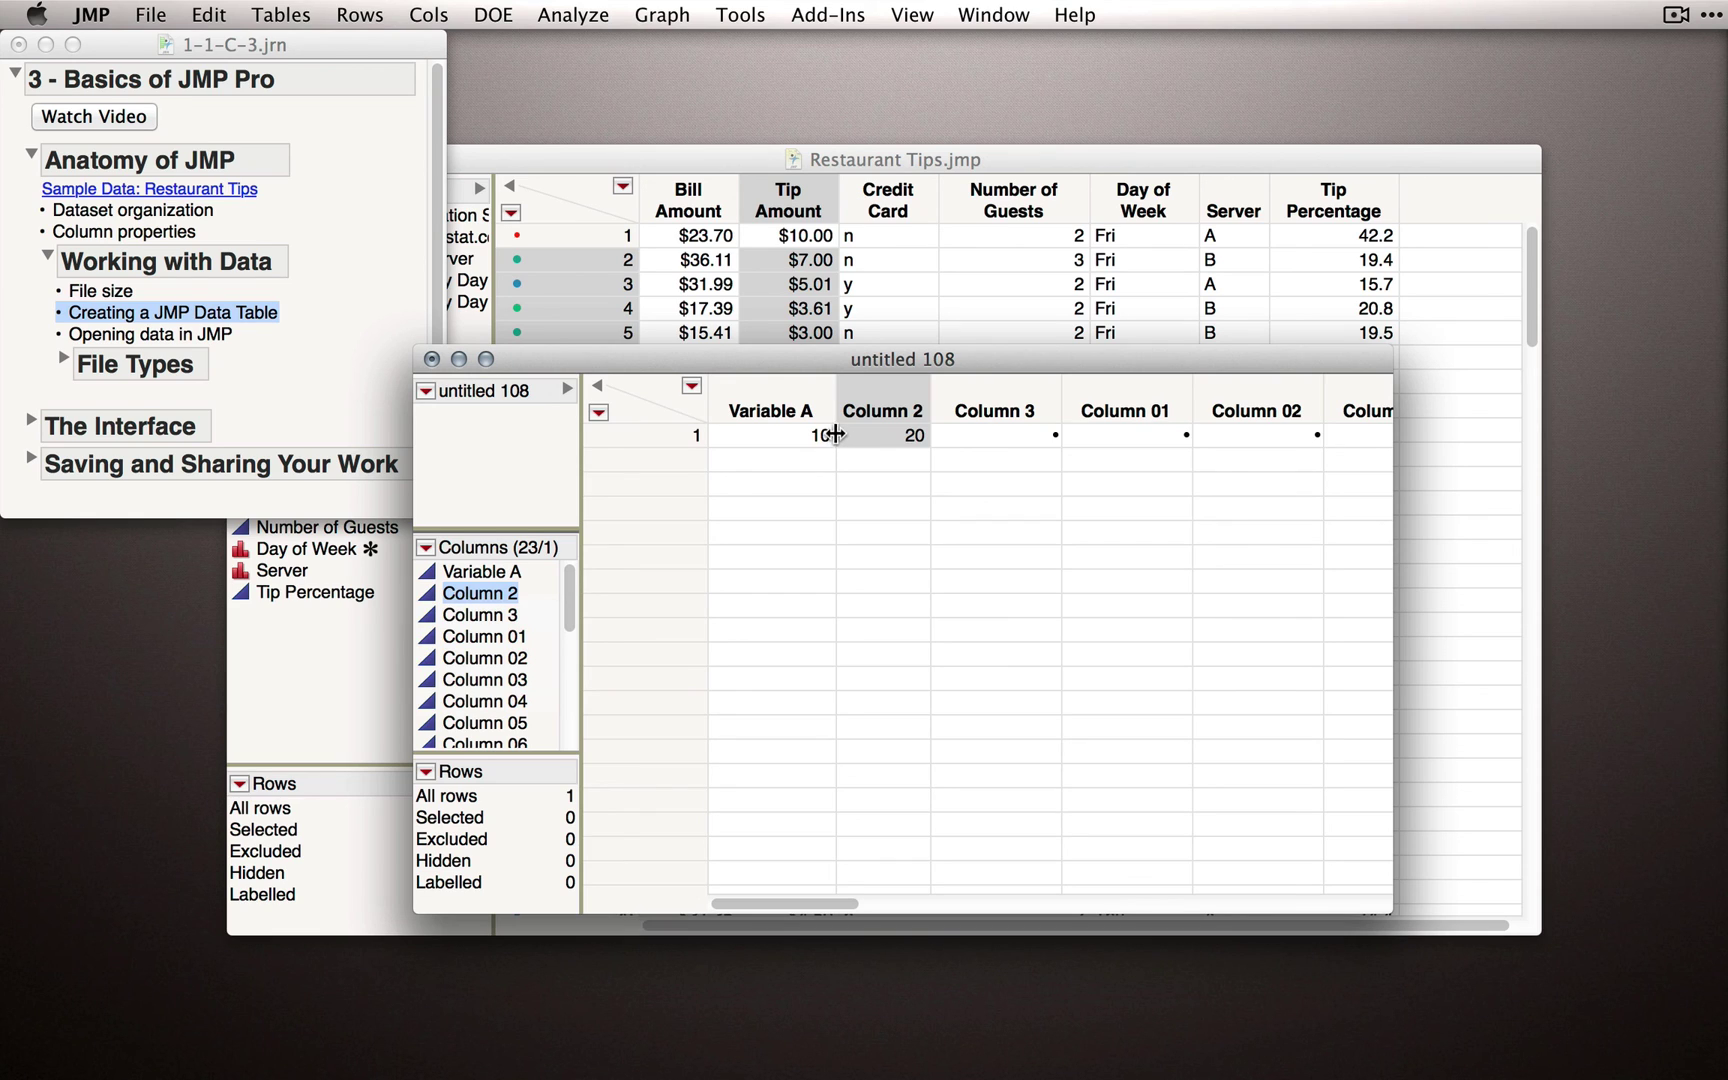
Step: Close untitled 108 without saving and go to the journal's Opening data in JMP topic
click(431, 359)
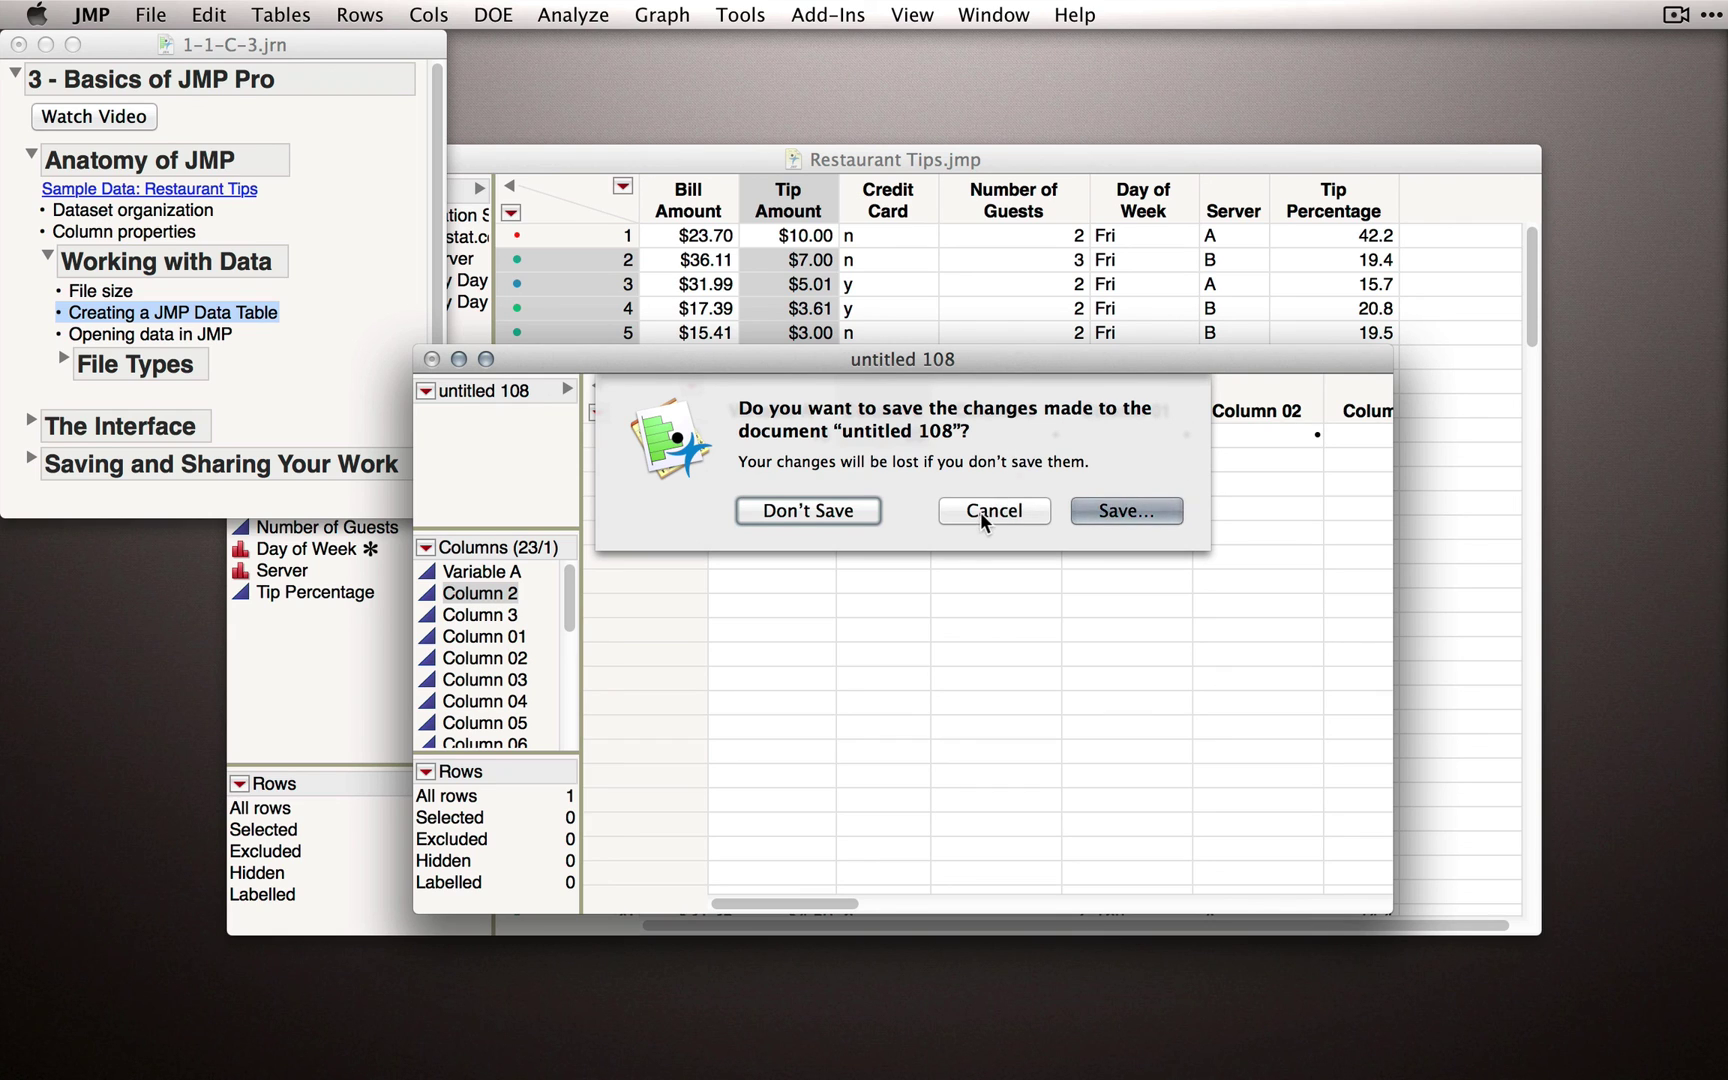
click(828, 510)
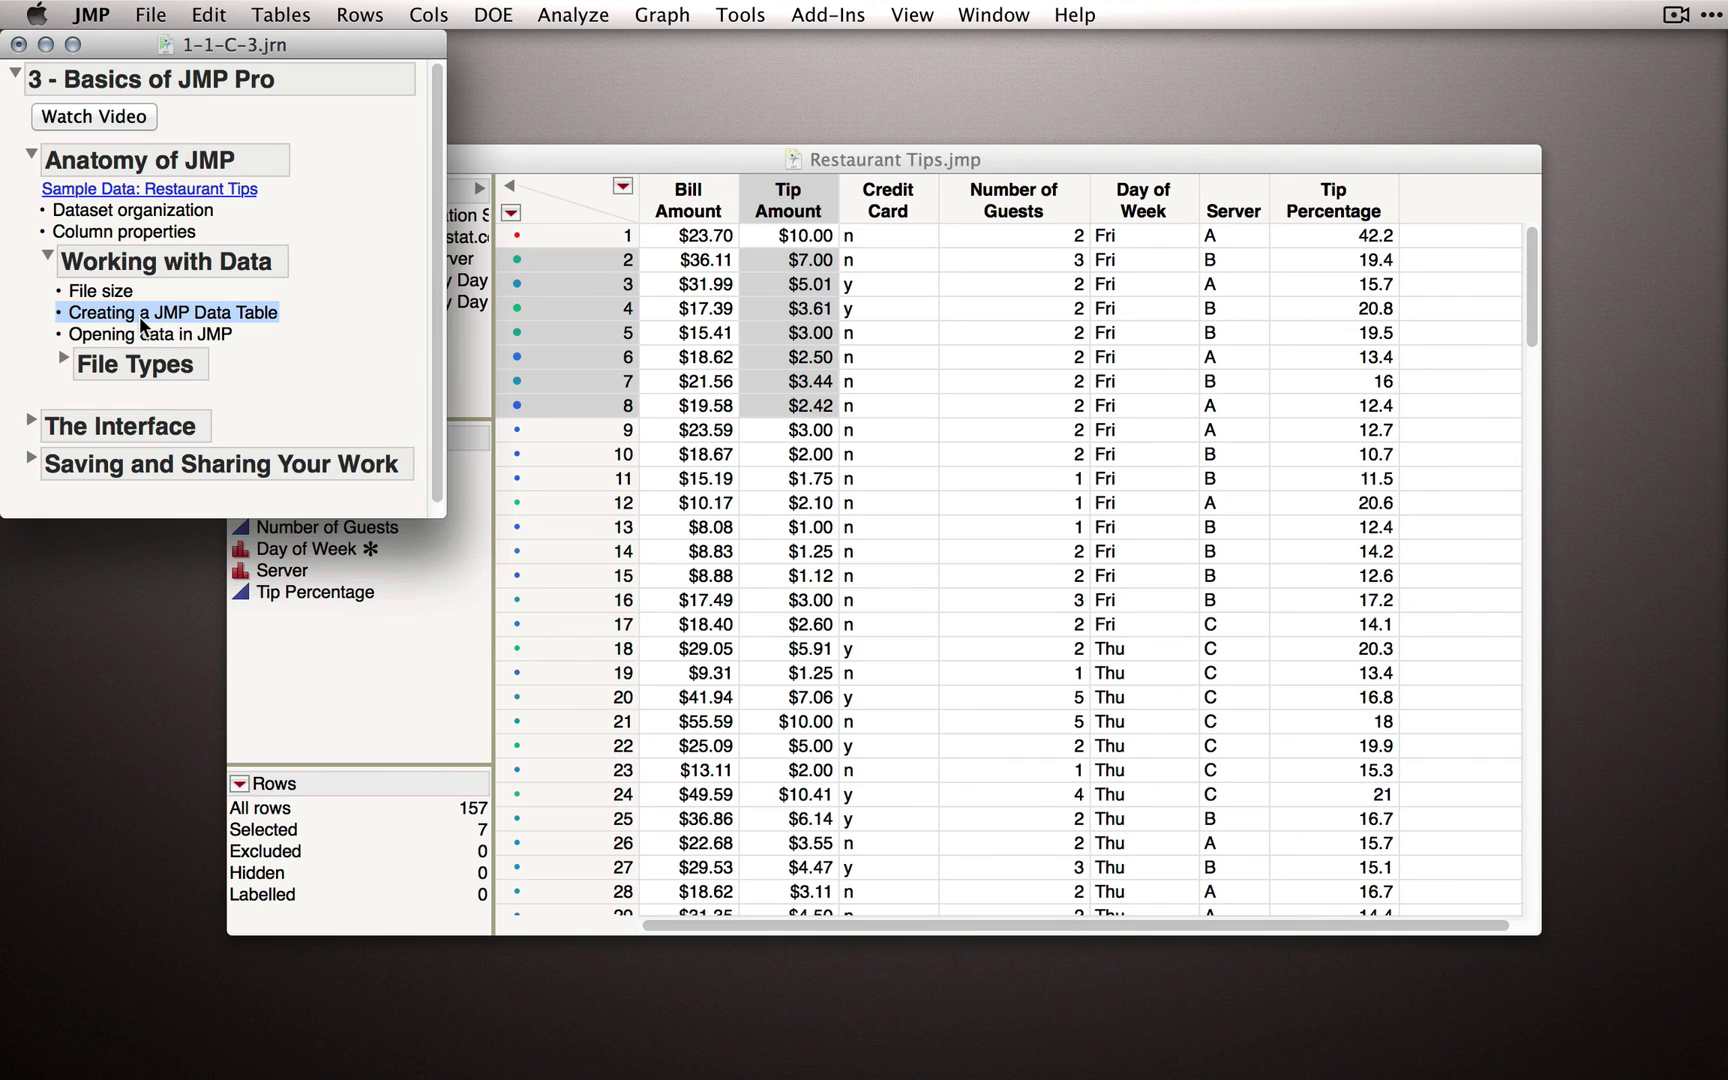
click(158, 336)
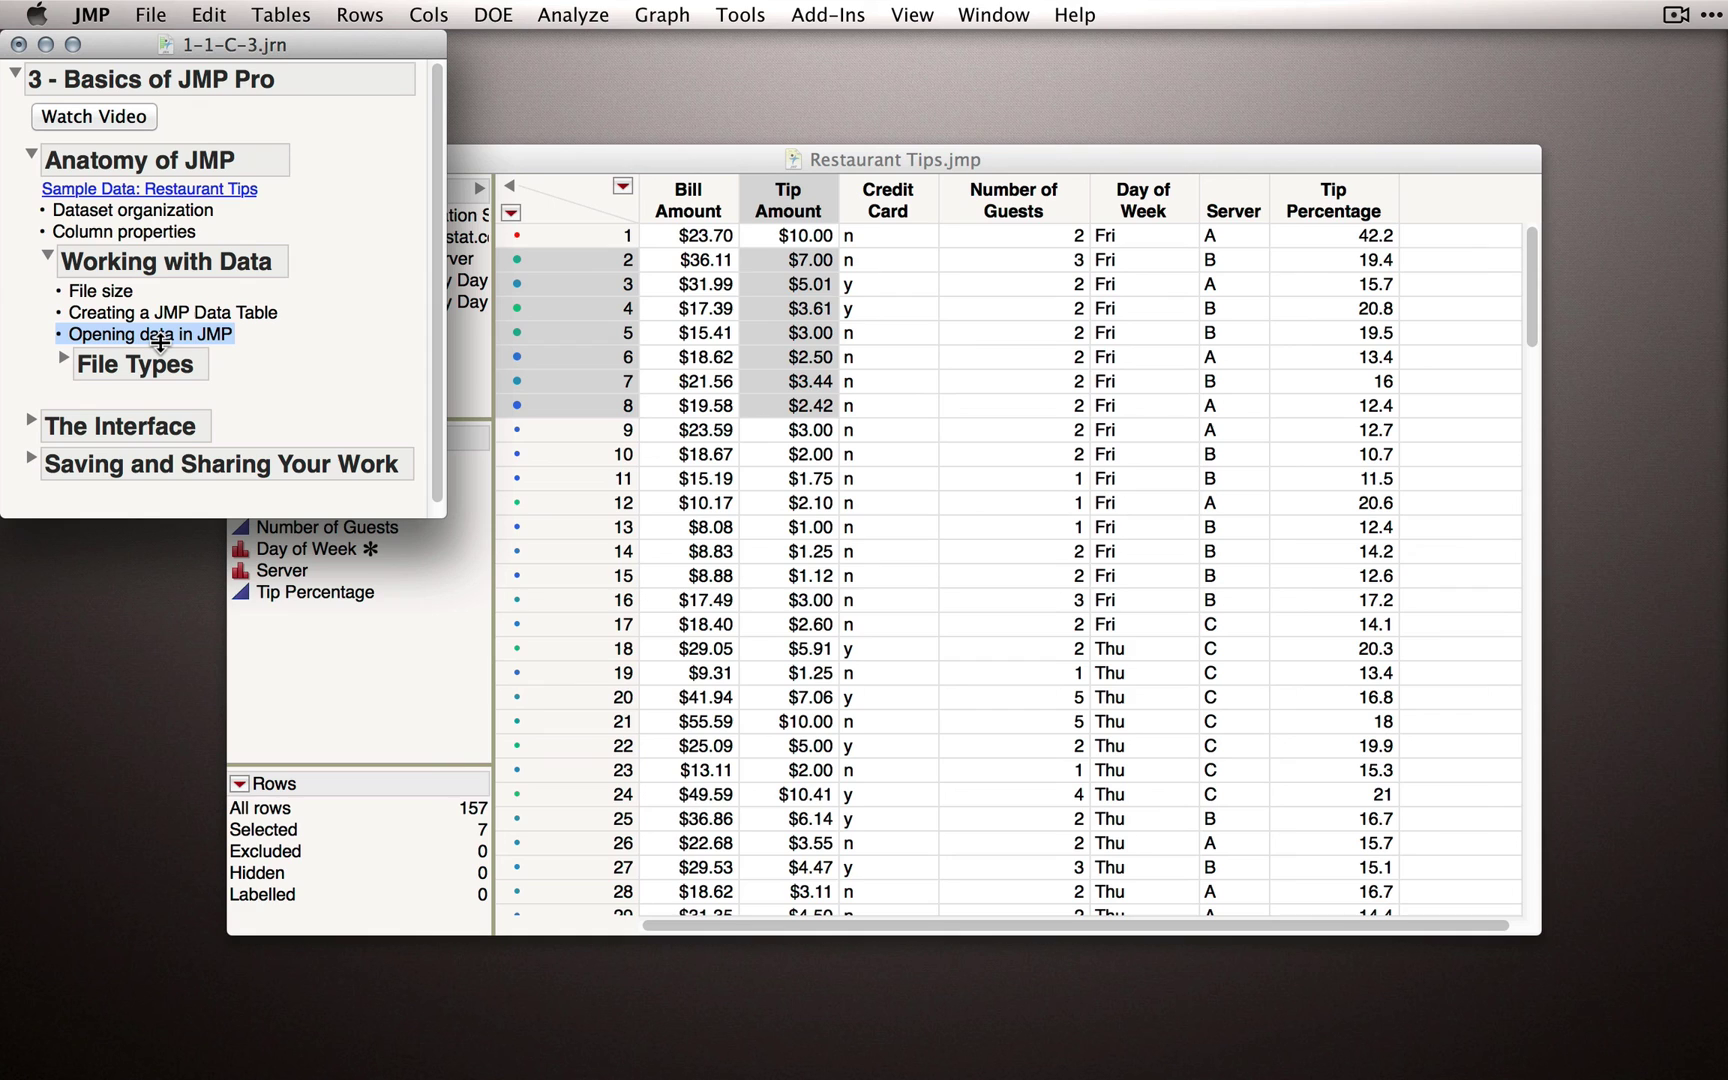
Step: Review the File > Open commands and the journal's File Types topic, then open Internet Open
click(150, 14)
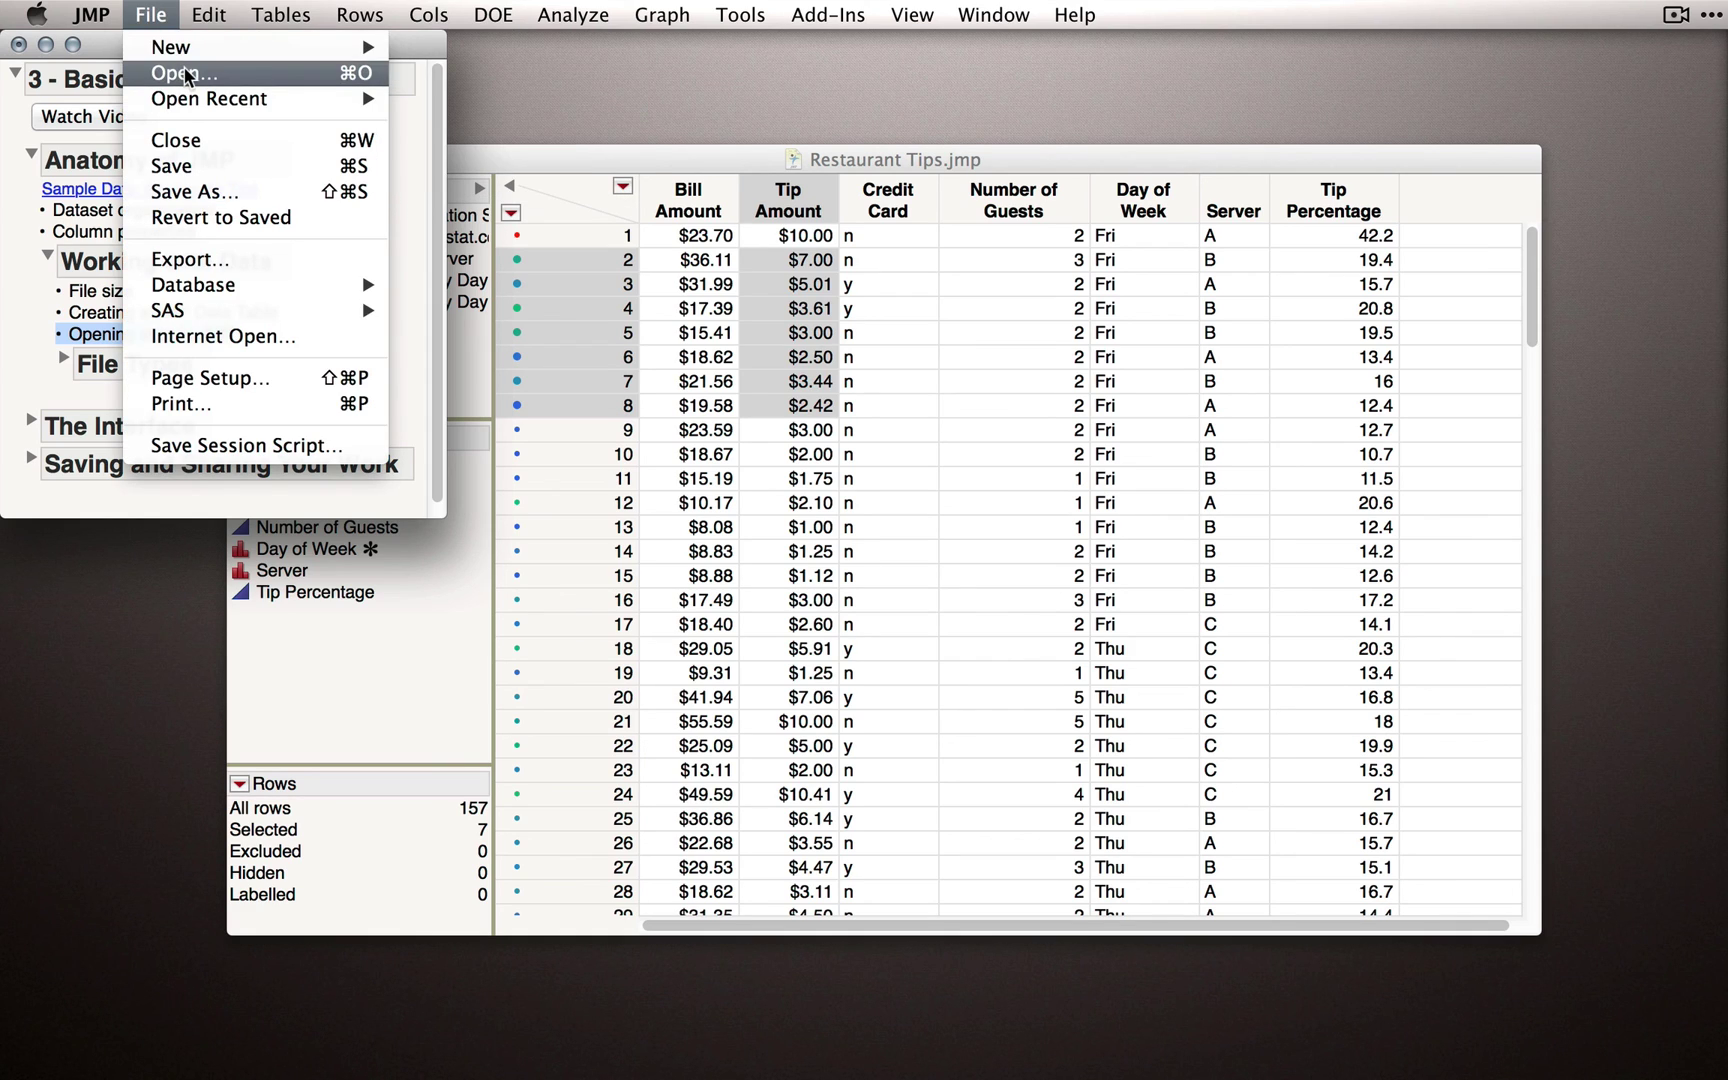
click(116, 338)
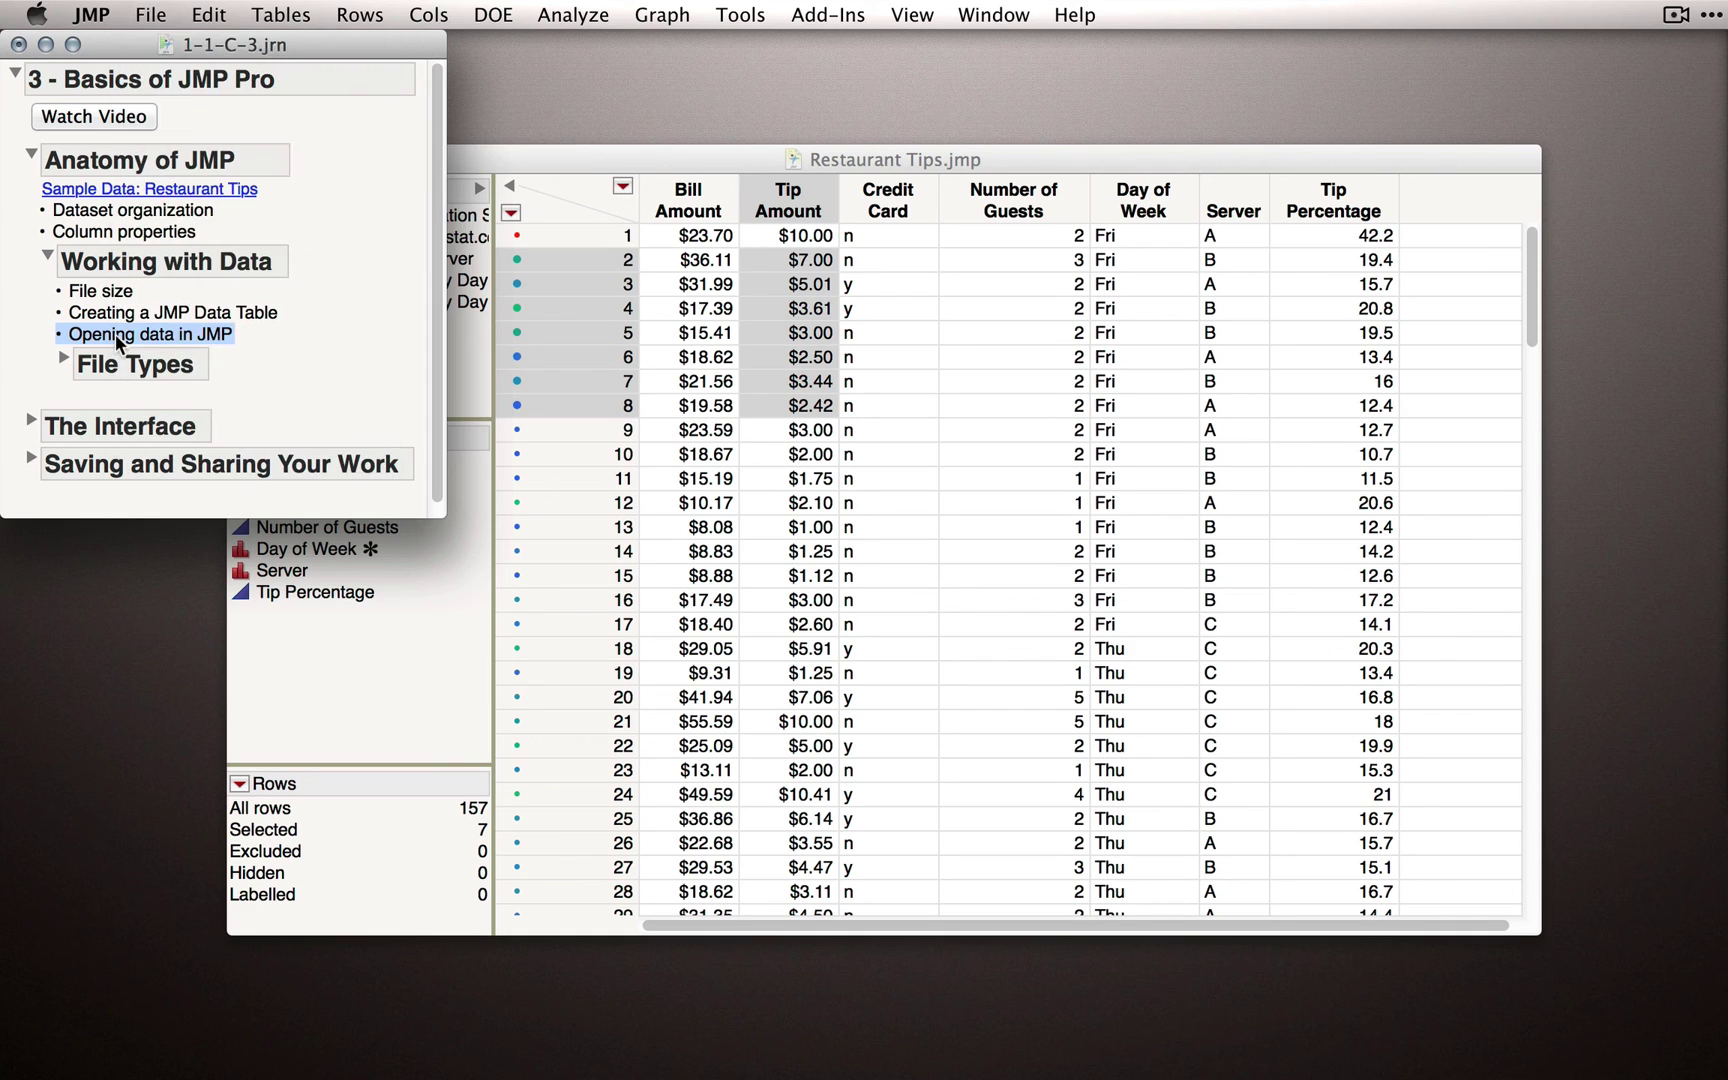
click(65, 360)
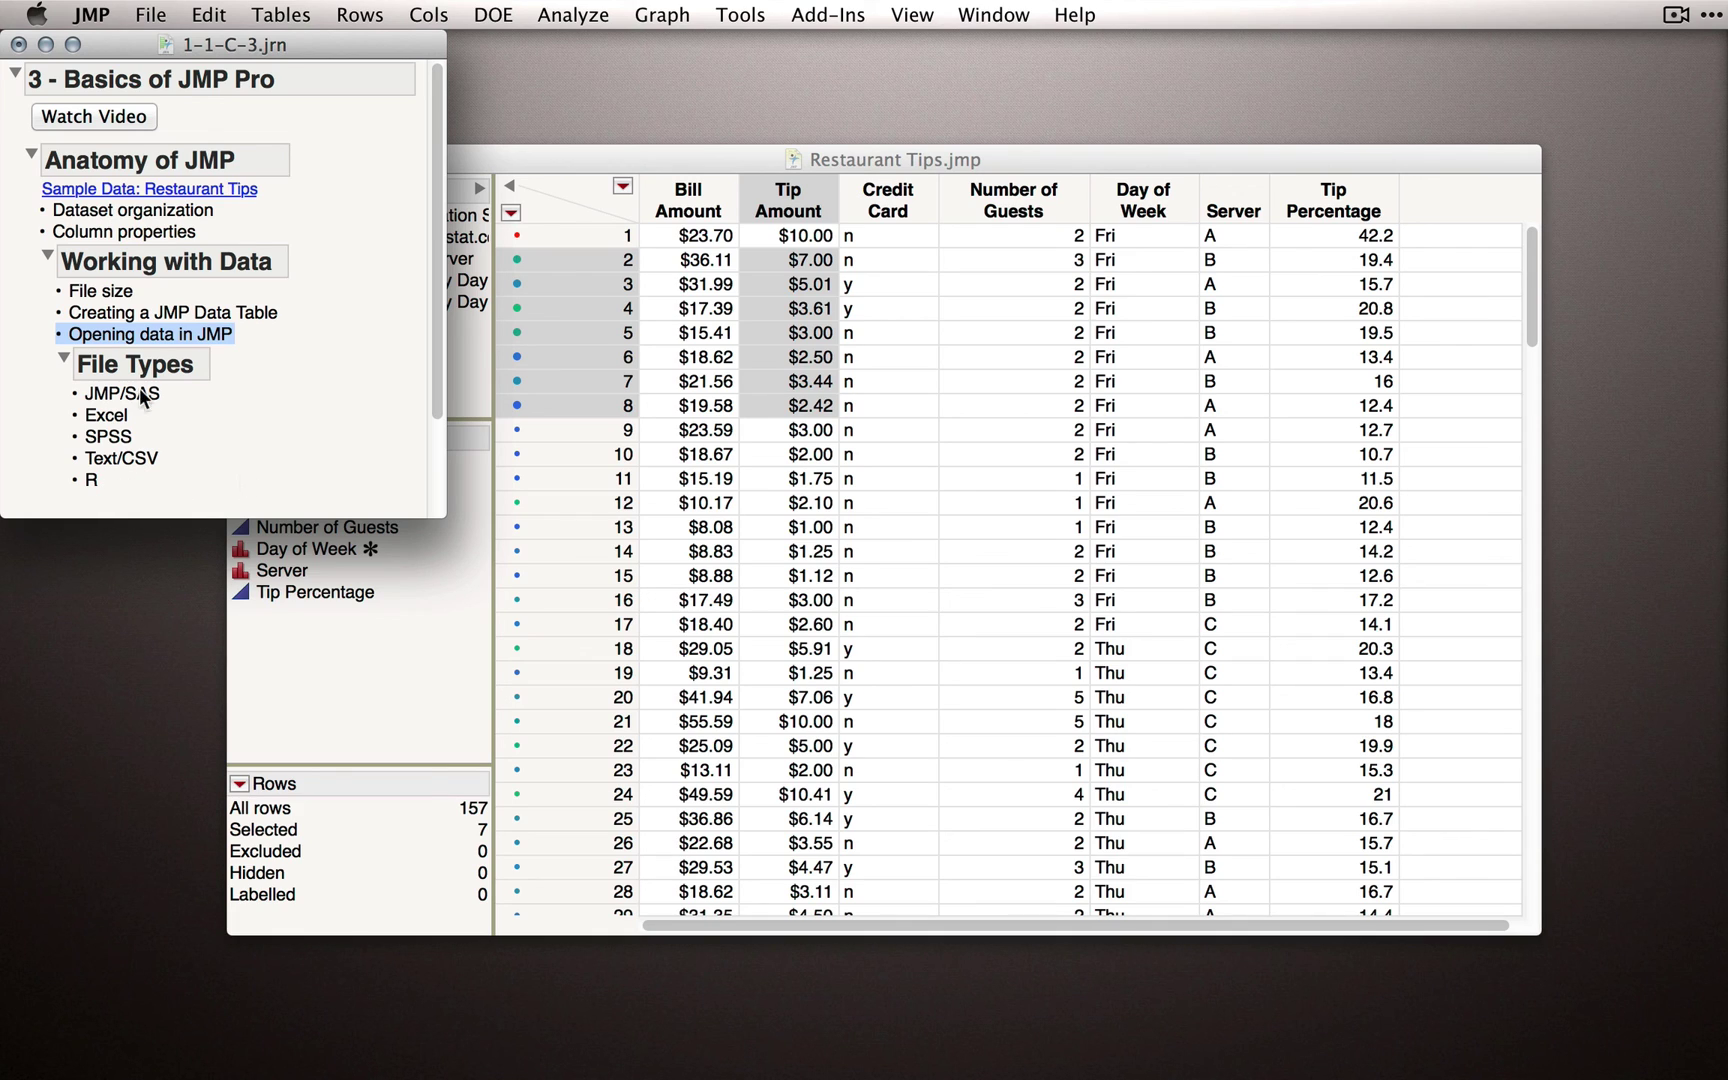
click(63, 358)
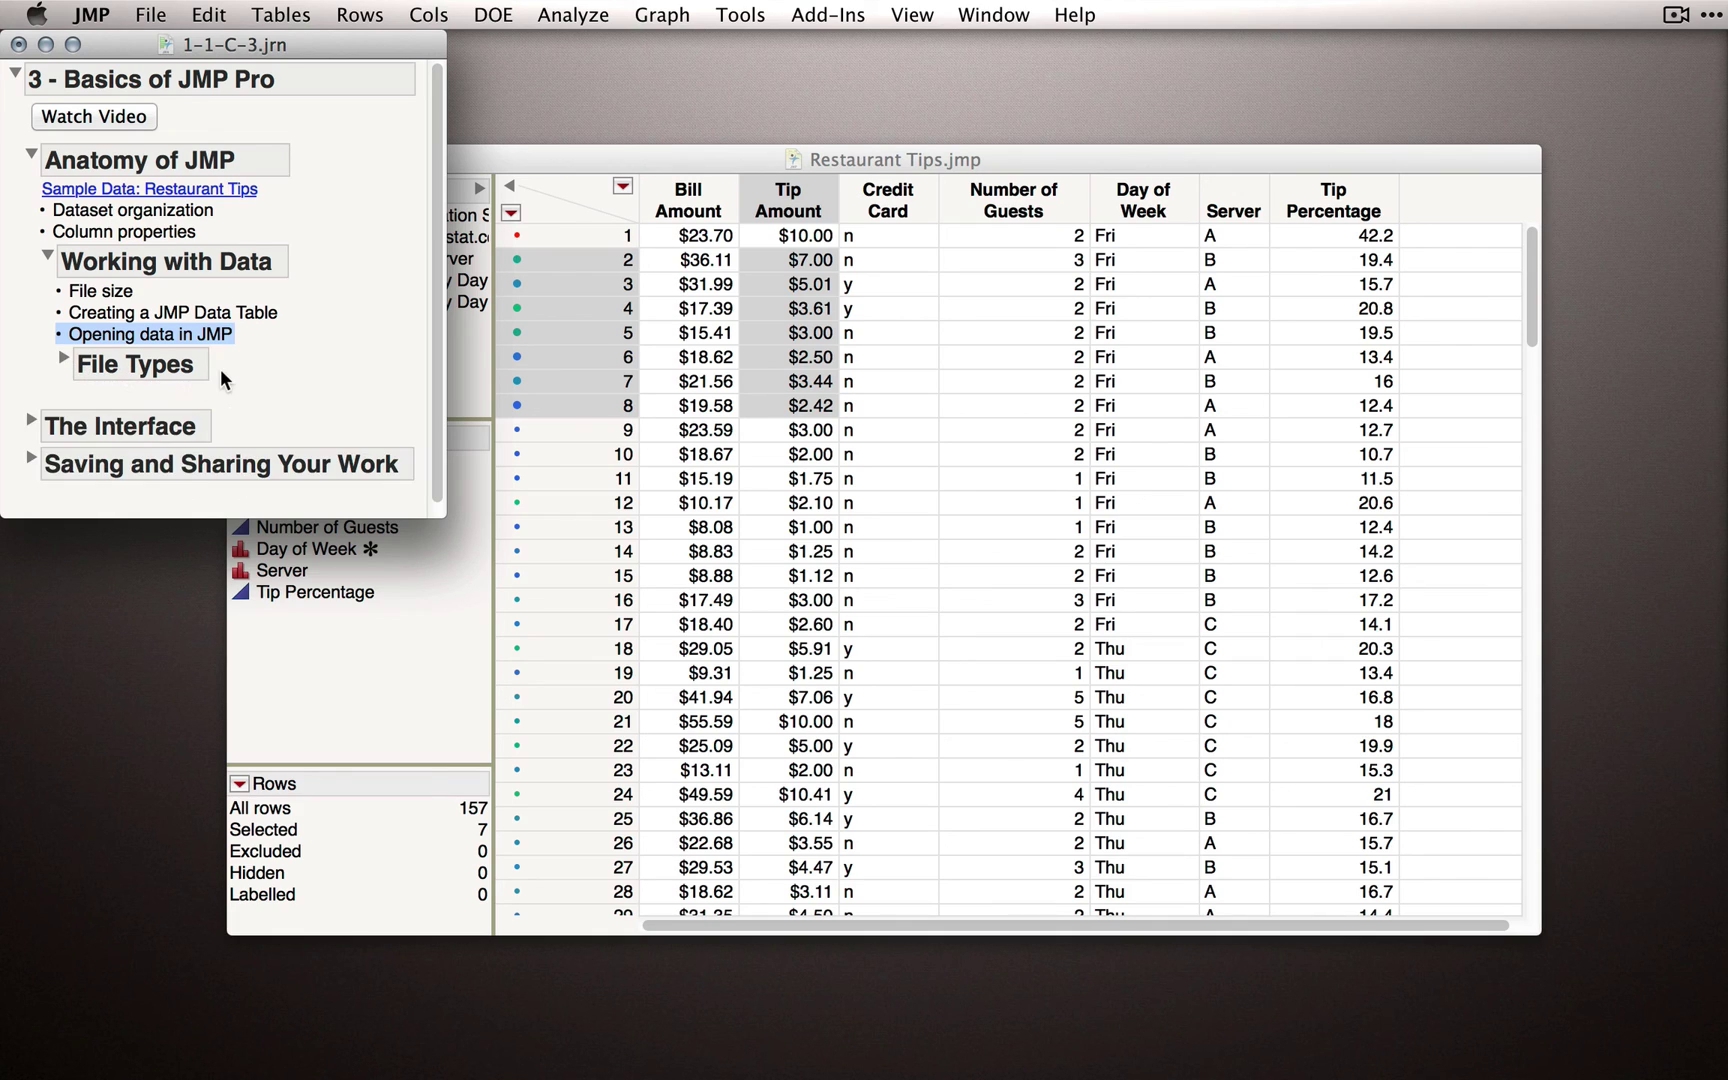
click(149, 15)
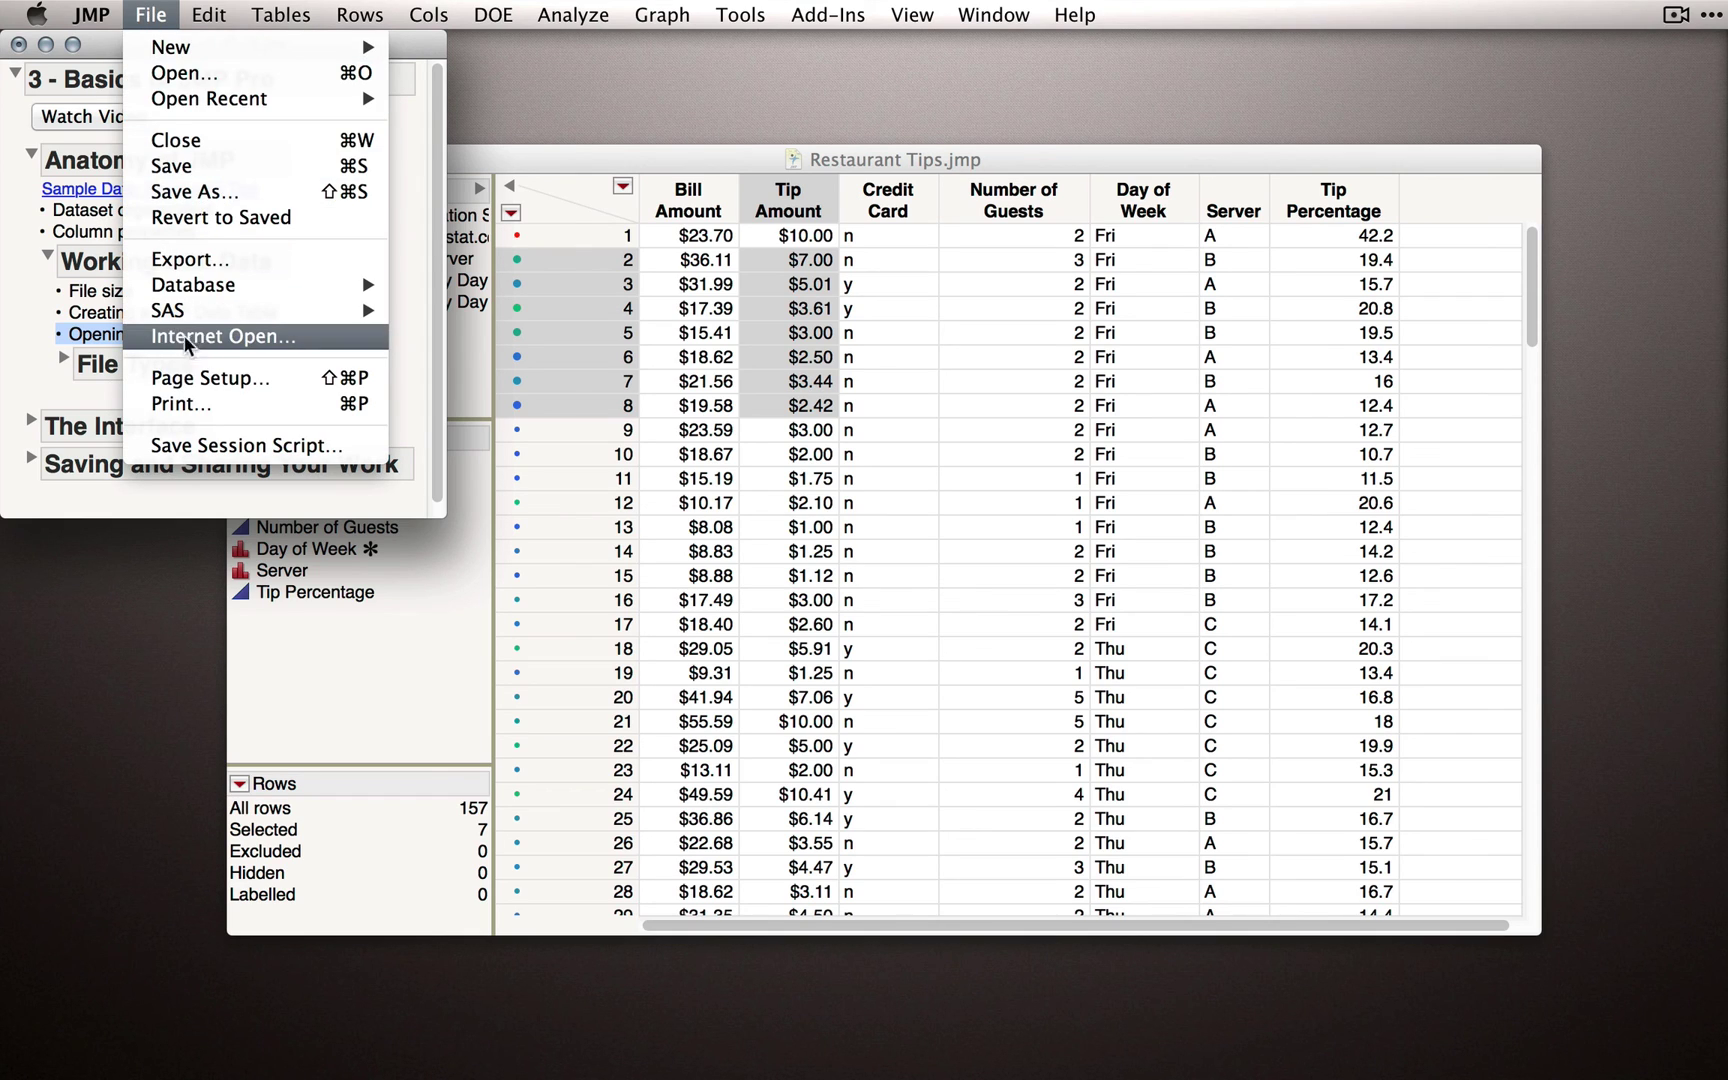
click(226, 340)
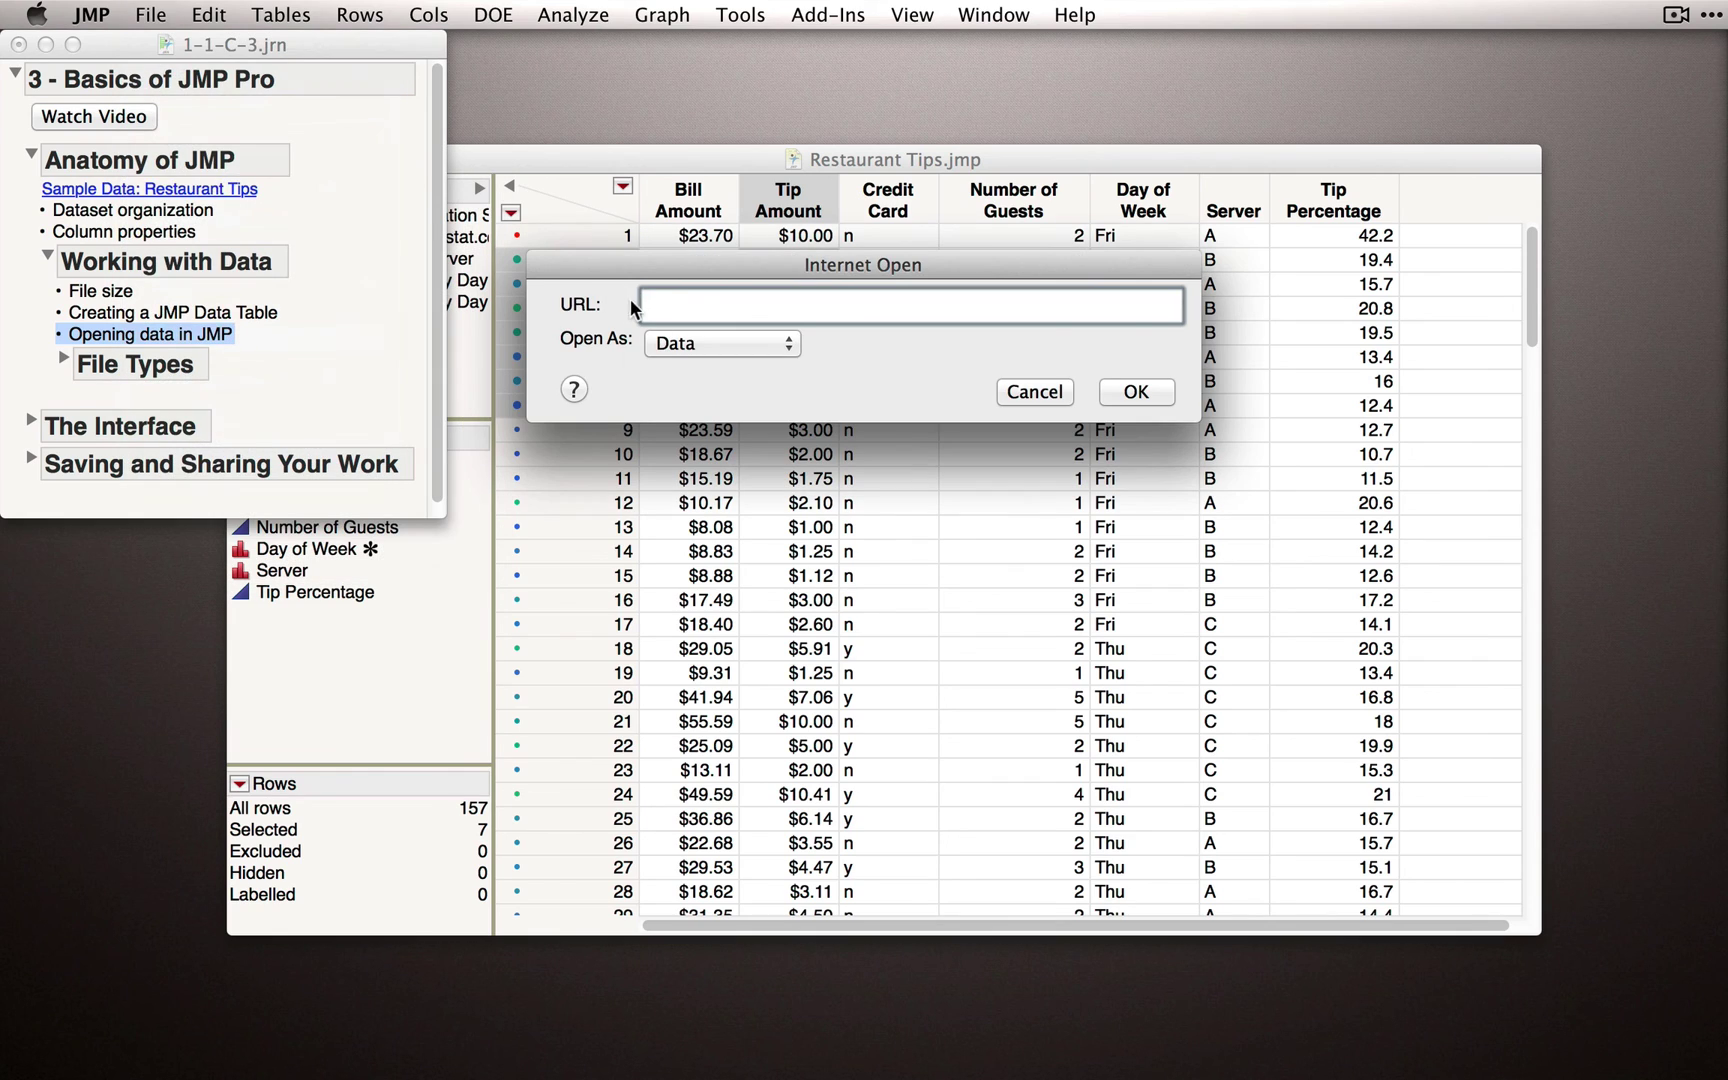